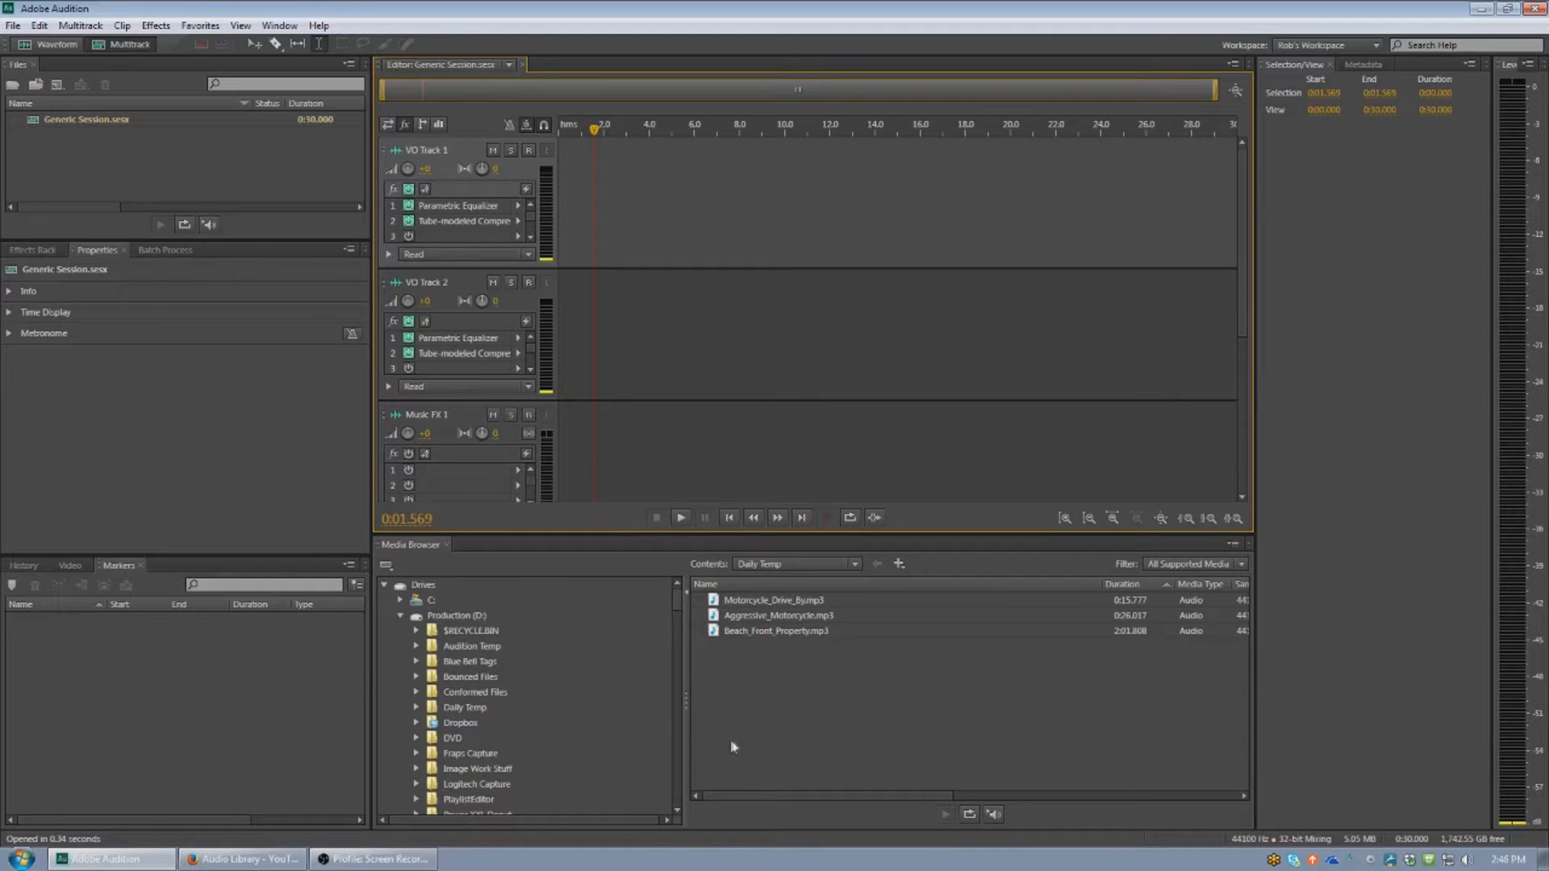
# Step: Switch to the browser, view the sound effects in the YouTube Audio Library, and return to Adobe Audition
pyautogui.click(245, 858)
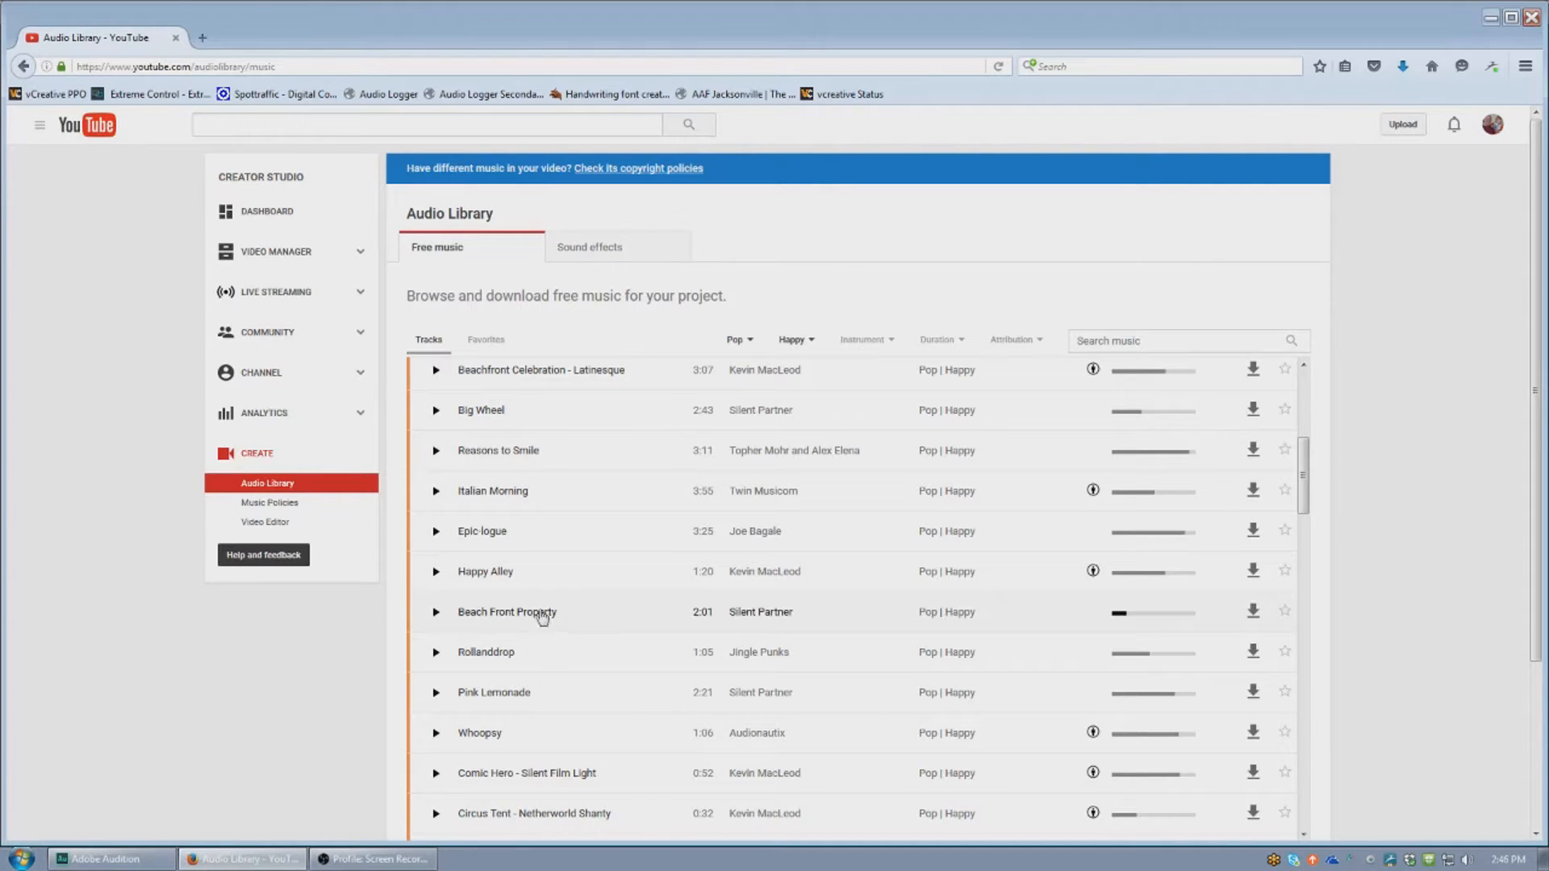
pyautogui.click(605, 251)
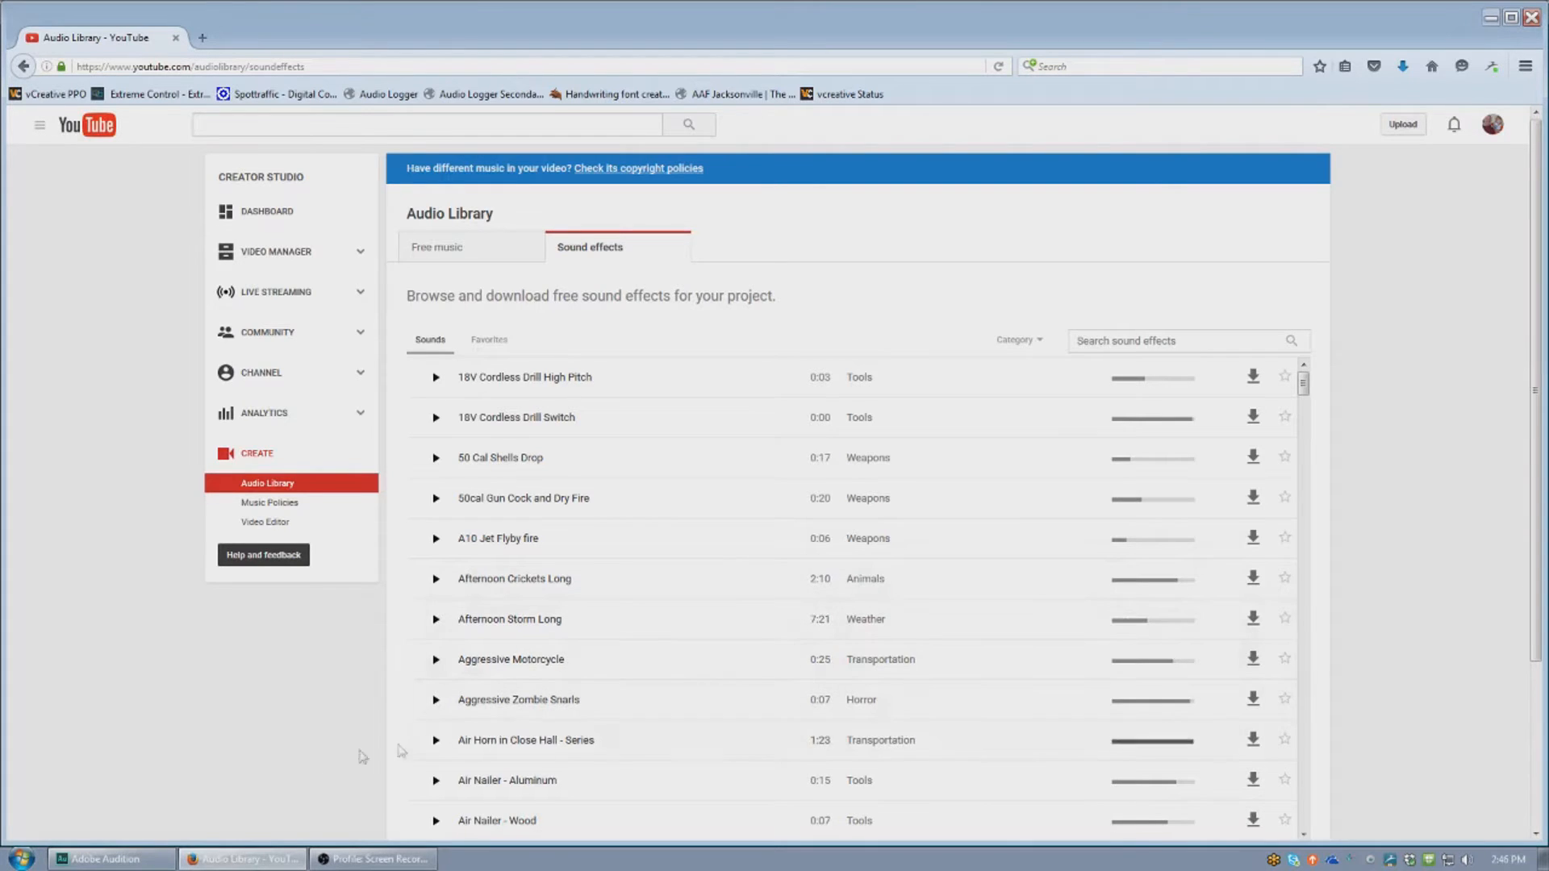
pyautogui.click(125, 861)
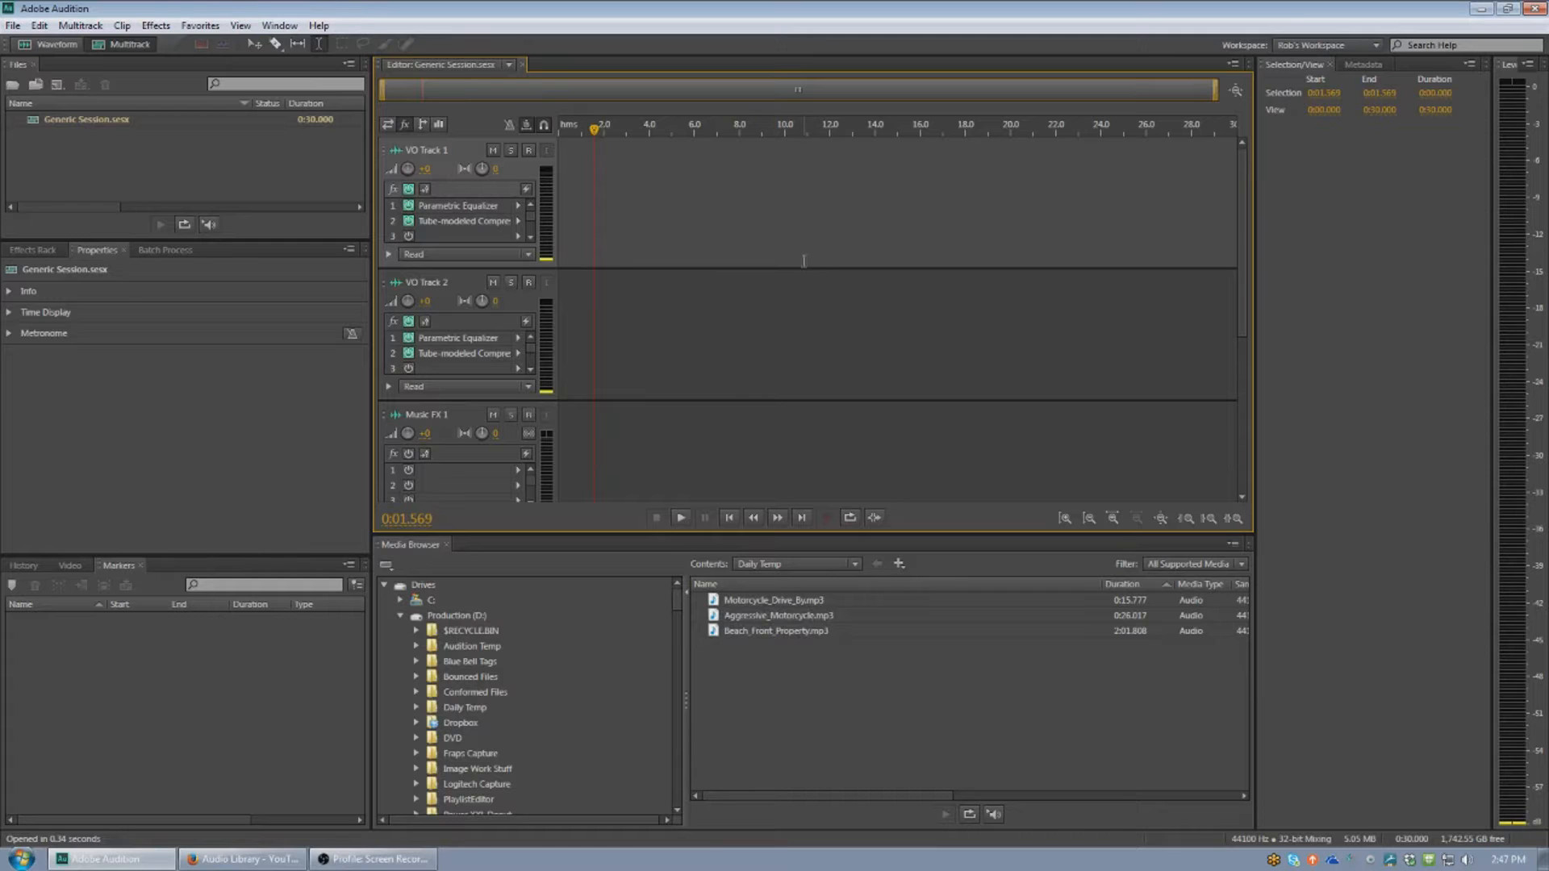
# Step: Arm VO Track 1, record a voice-over take starting at about 0.57 s, and disarm the track
pyautogui.click(528, 150)
pyautogui.click(571, 176)
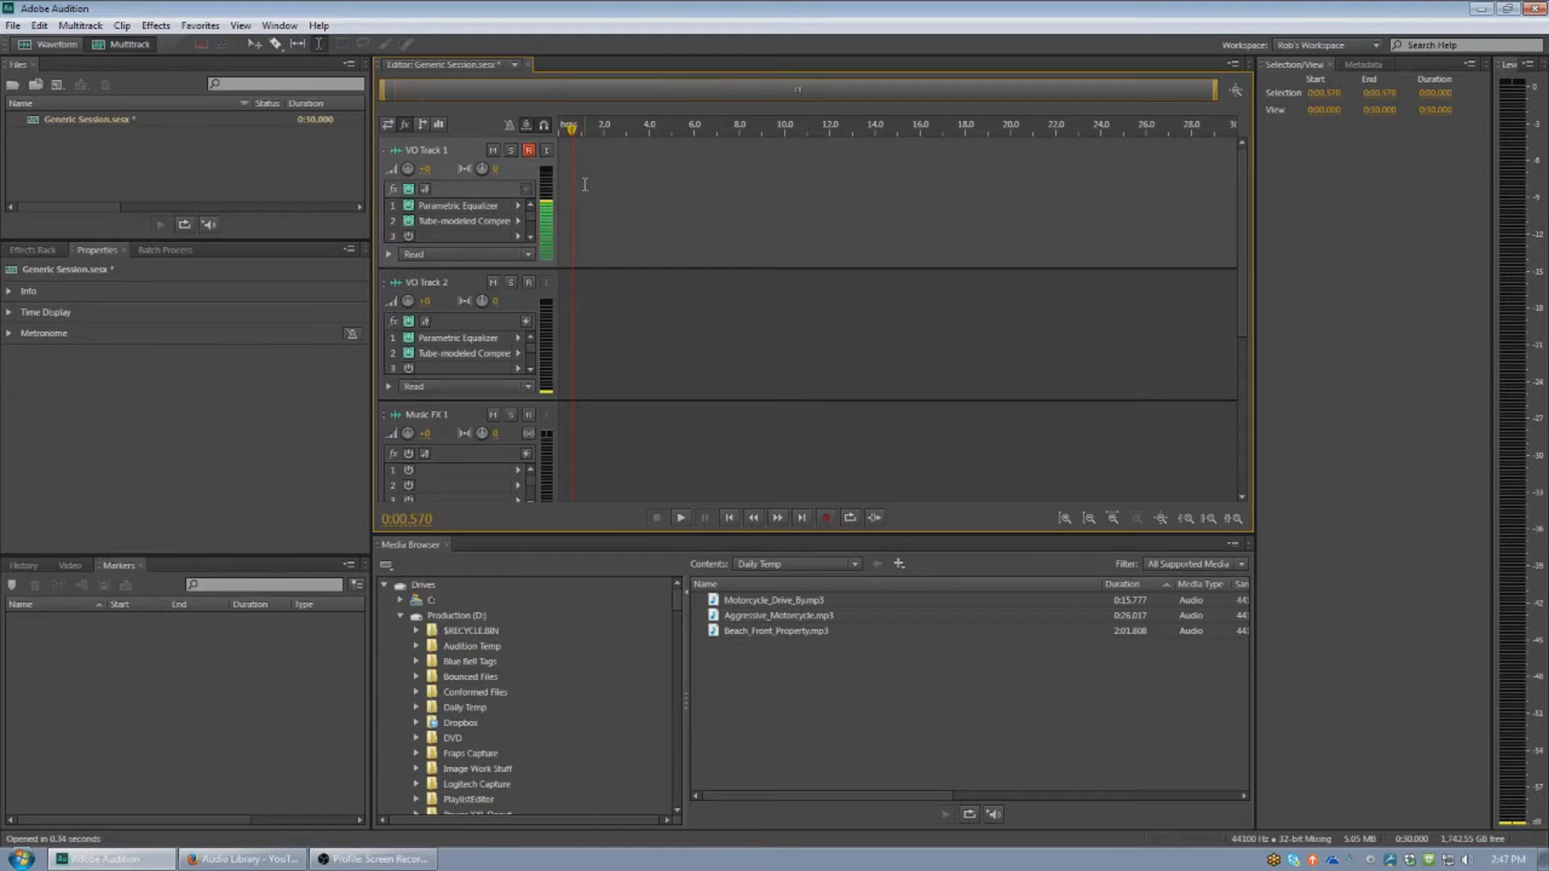
pyautogui.hotkey('shift', 'space')
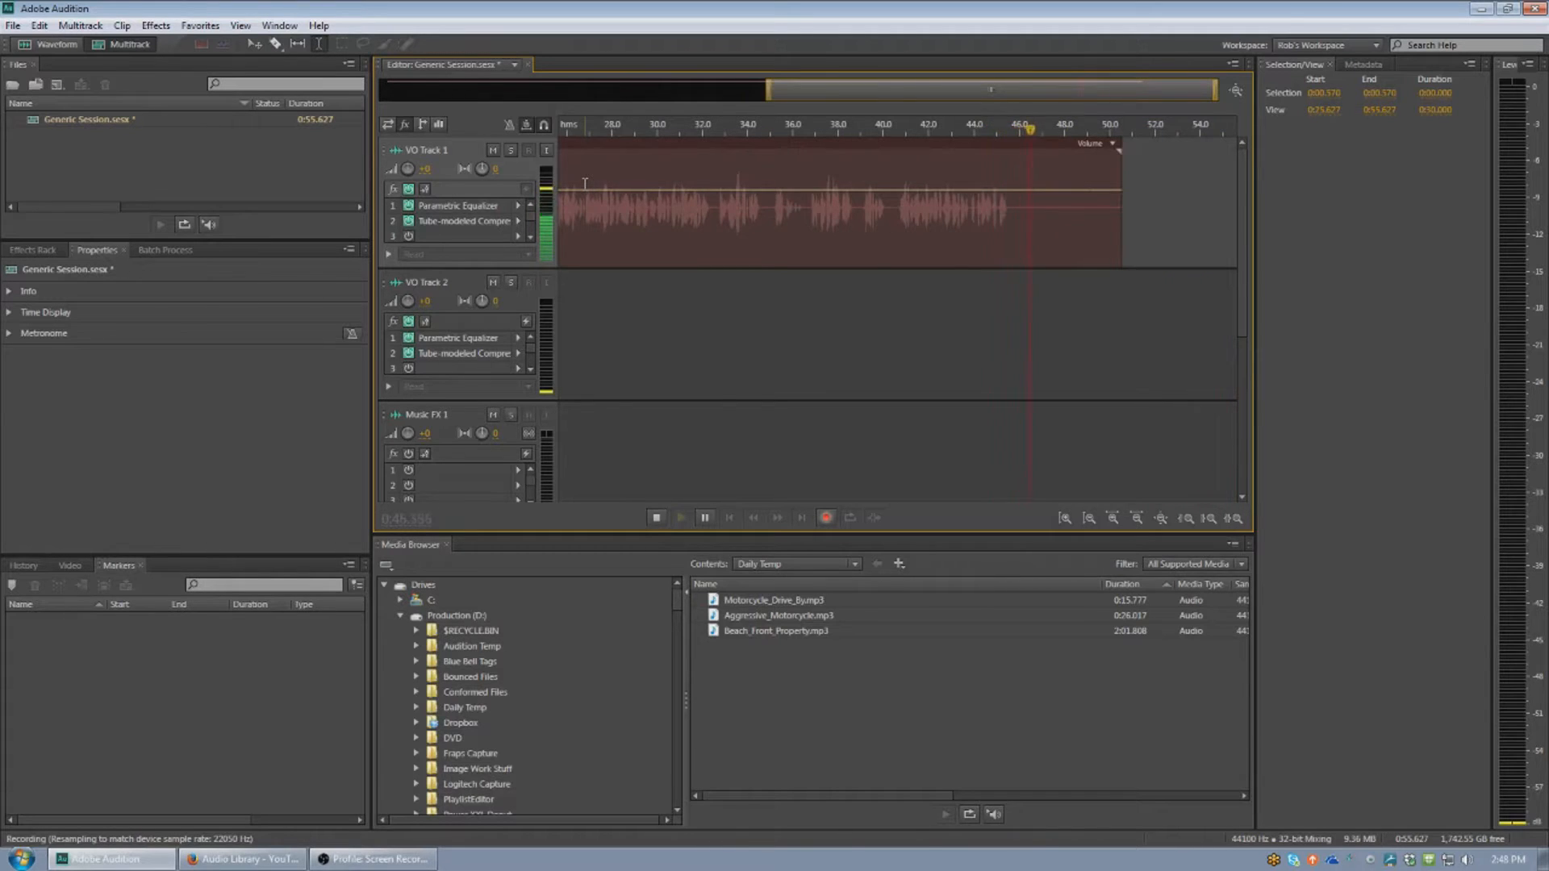
pyautogui.press('space')
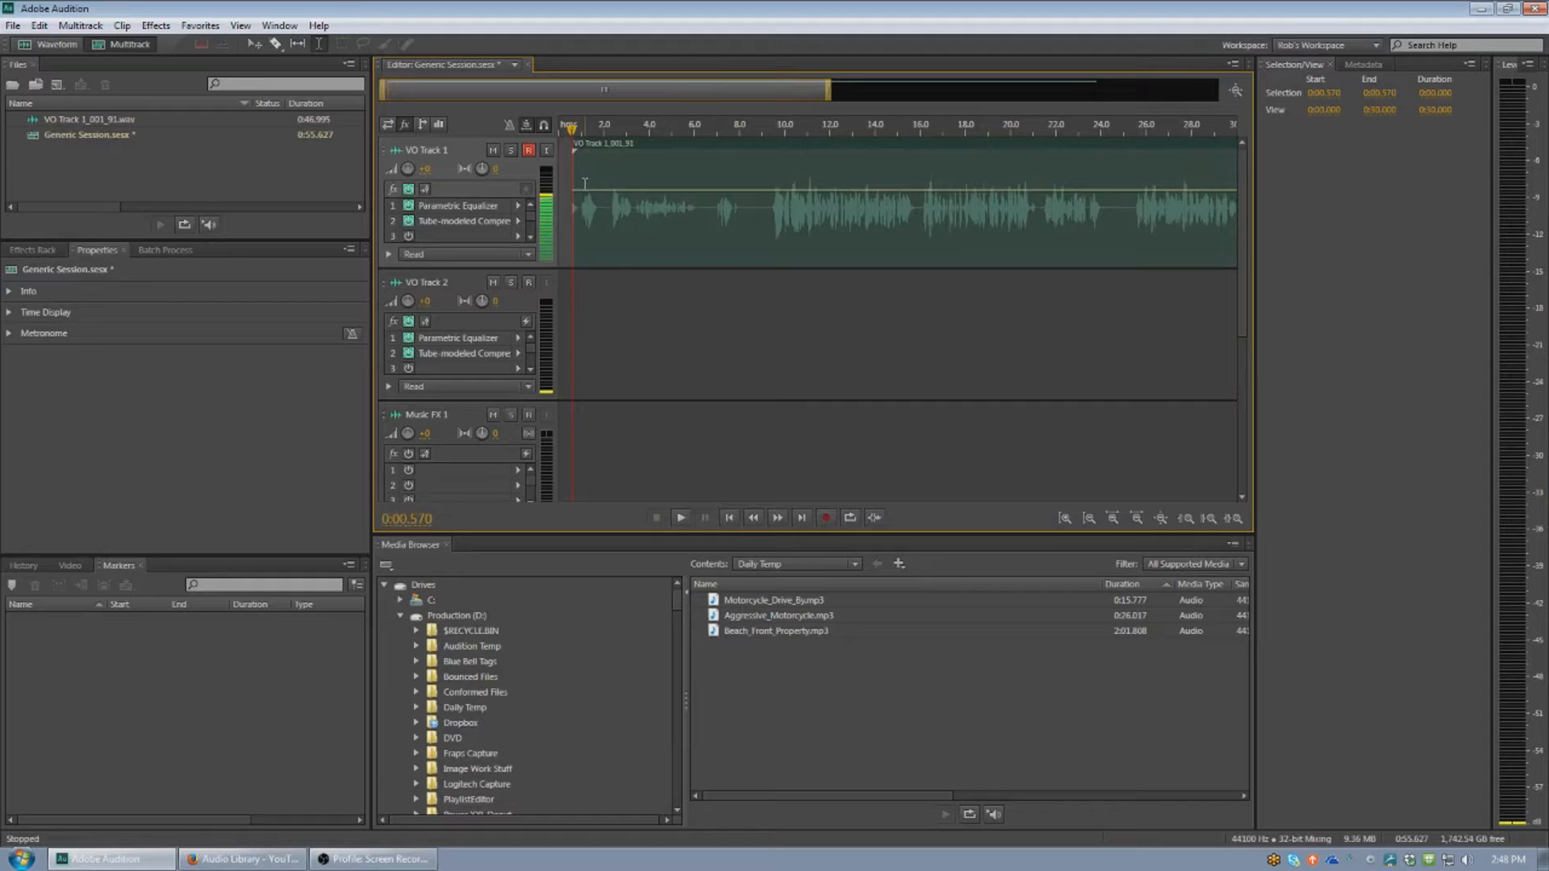
pyautogui.click(528, 150)
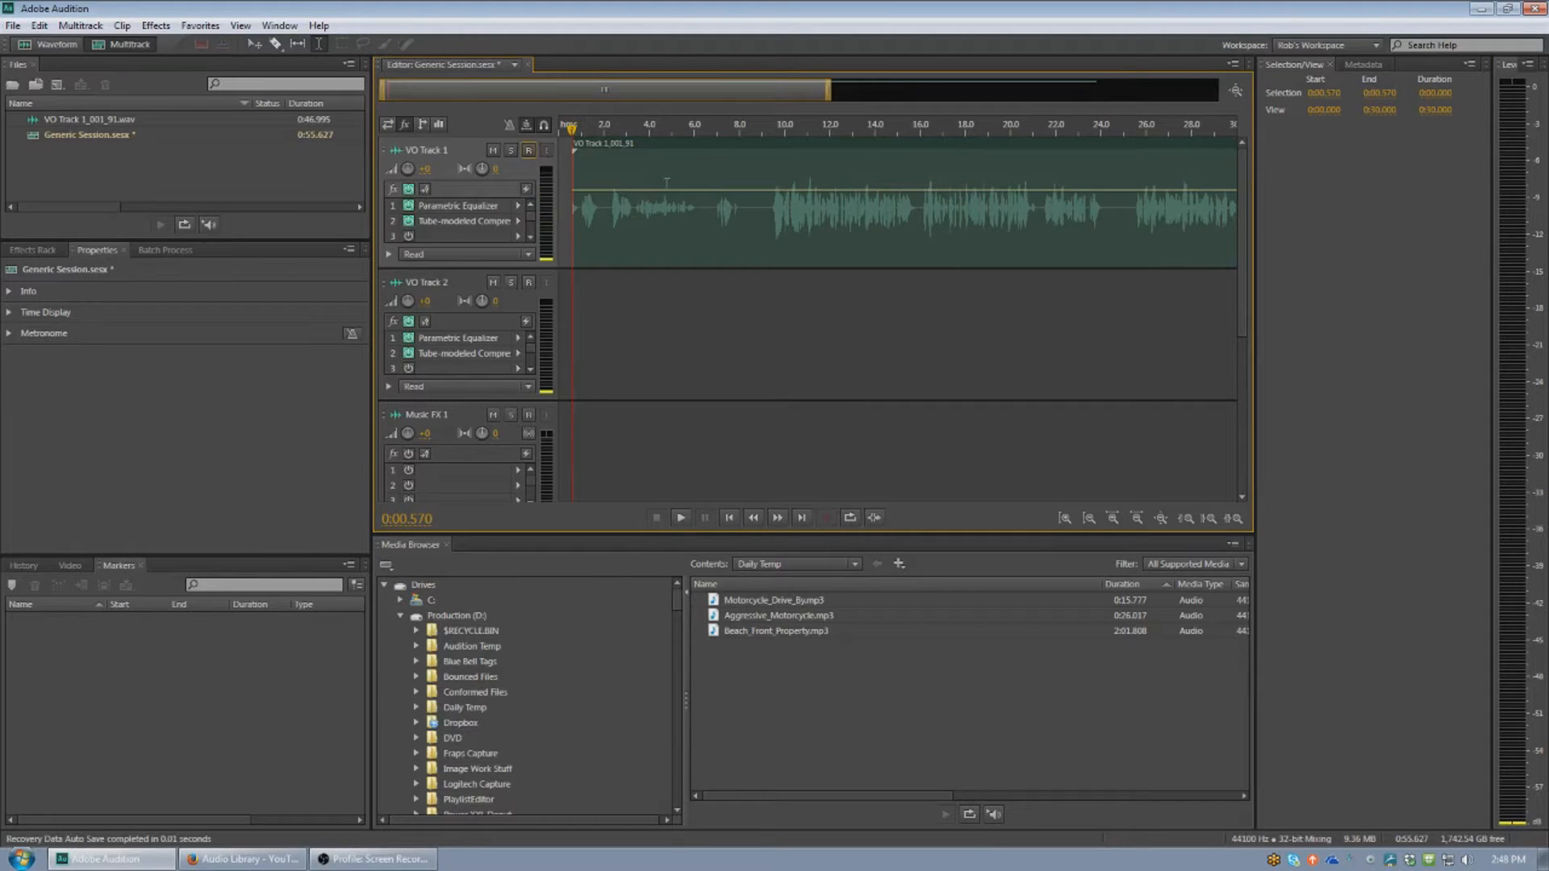
# Step: Split the voice-over clip just before the good take at about 9.4 s and delete the lead-in before it
pyautogui.click(761, 218)
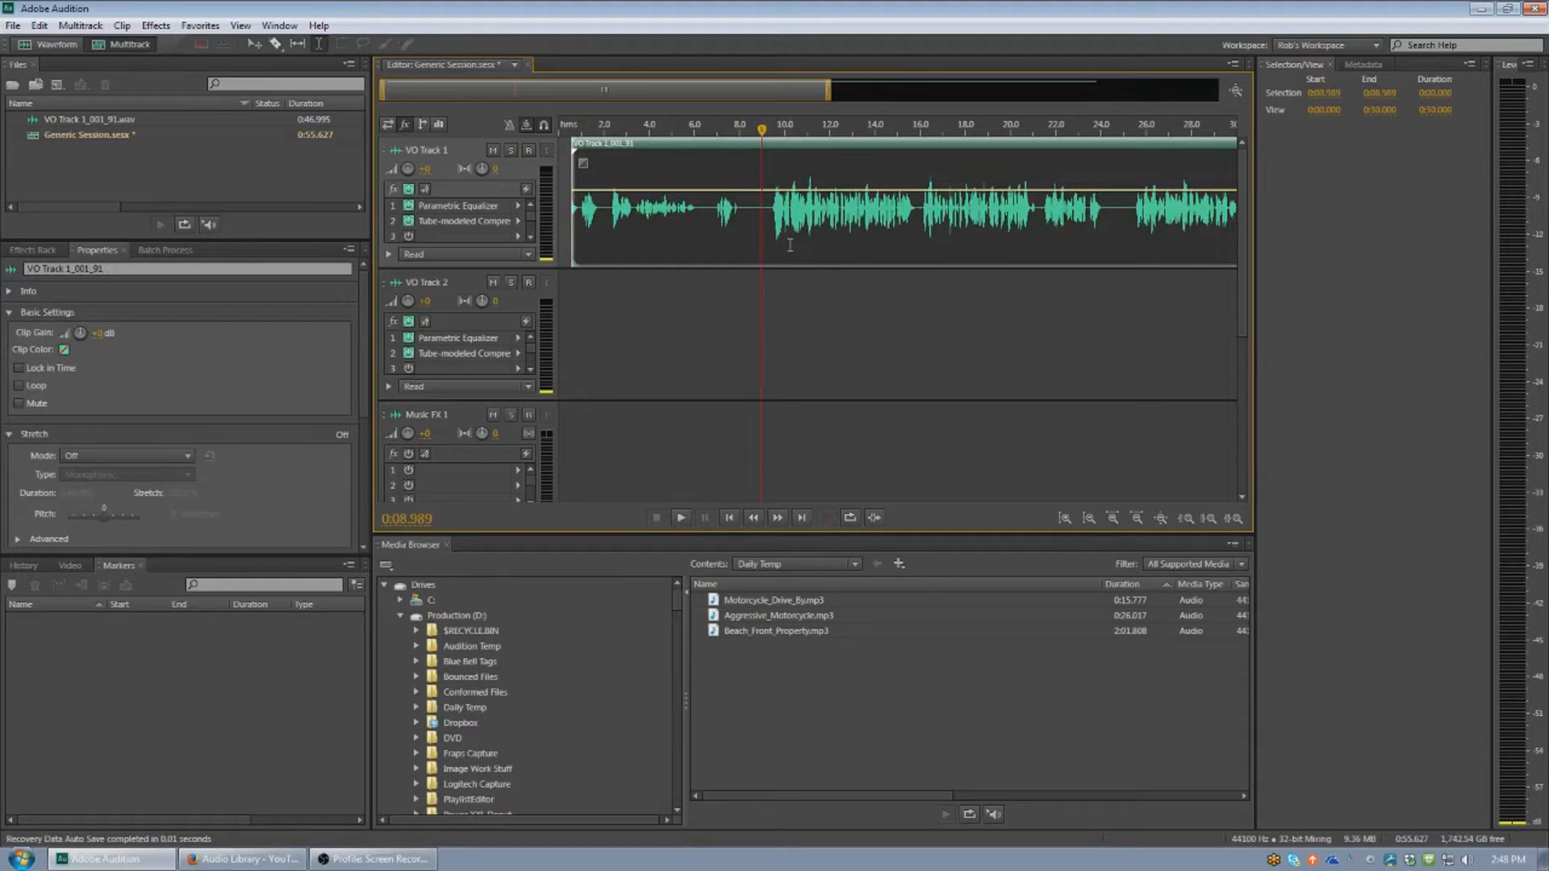
pyautogui.scroll(5, 771, 236)
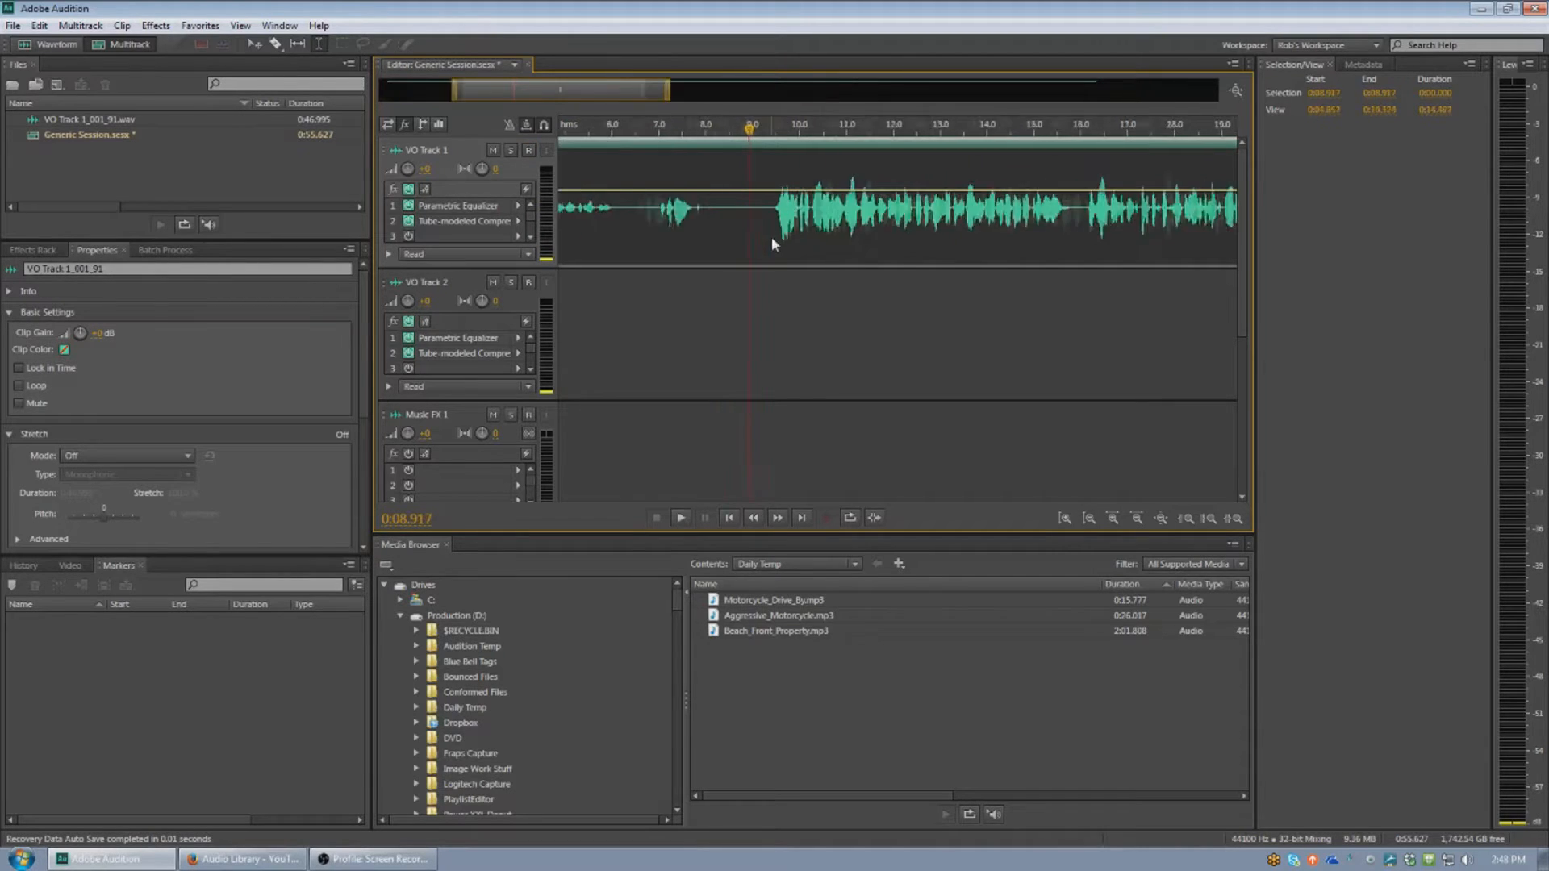
pyautogui.click(771, 236)
pyautogui.scroll(-3, 854, 225)
pyautogui.press('space')
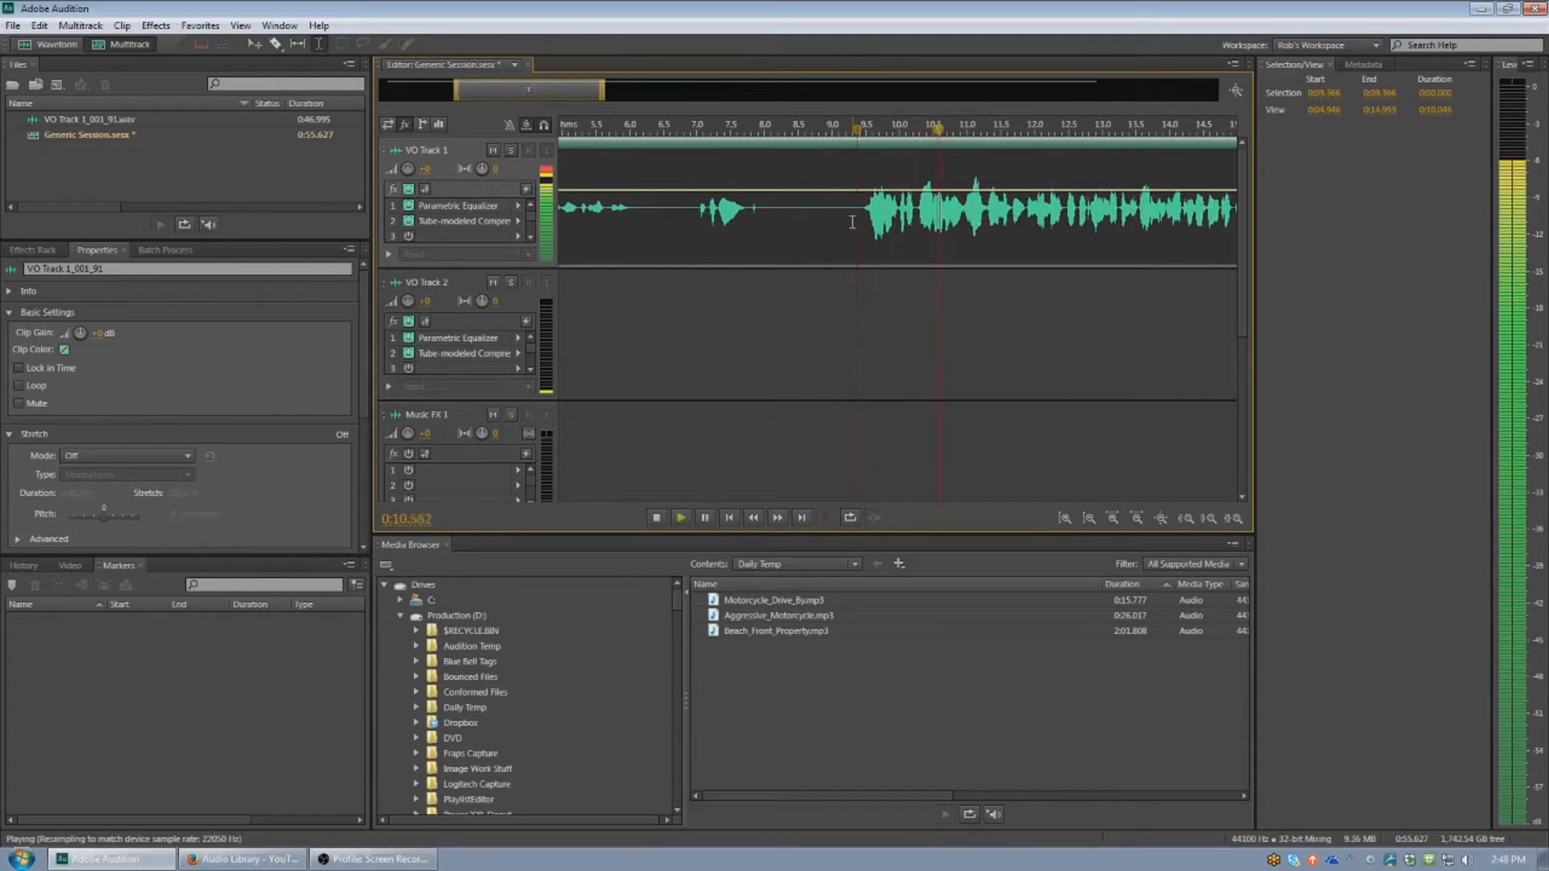
pyautogui.press('space')
pyautogui.scroll(5, 888, 258)
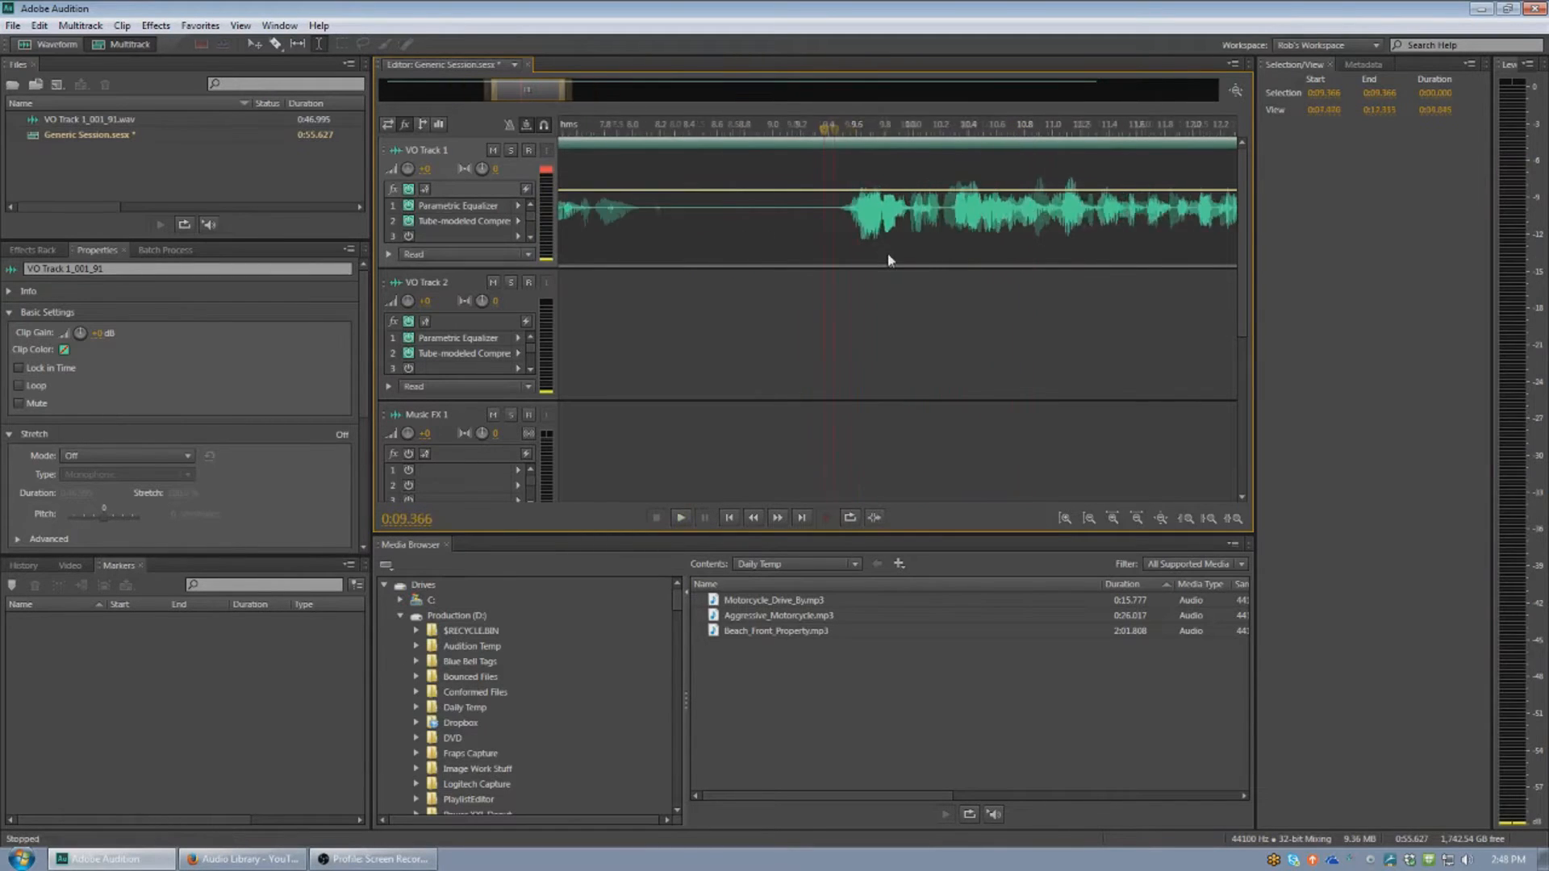
pyautogui.click(827, 213)
pyautogui.hotkey('ctrl', 'k')
pyautogui.click(784, 231)
pyautogui.press('Delete')
# Step: Move the remaining voice-over clip to the beginning of VO Track 1, at about 0.2 s
pyautogui.moveTo(969, 260); pyautogui.dragTo(500, 211)
pyautogui.click(603, 220)
pyautogui.scroll(-4, 605, 219)
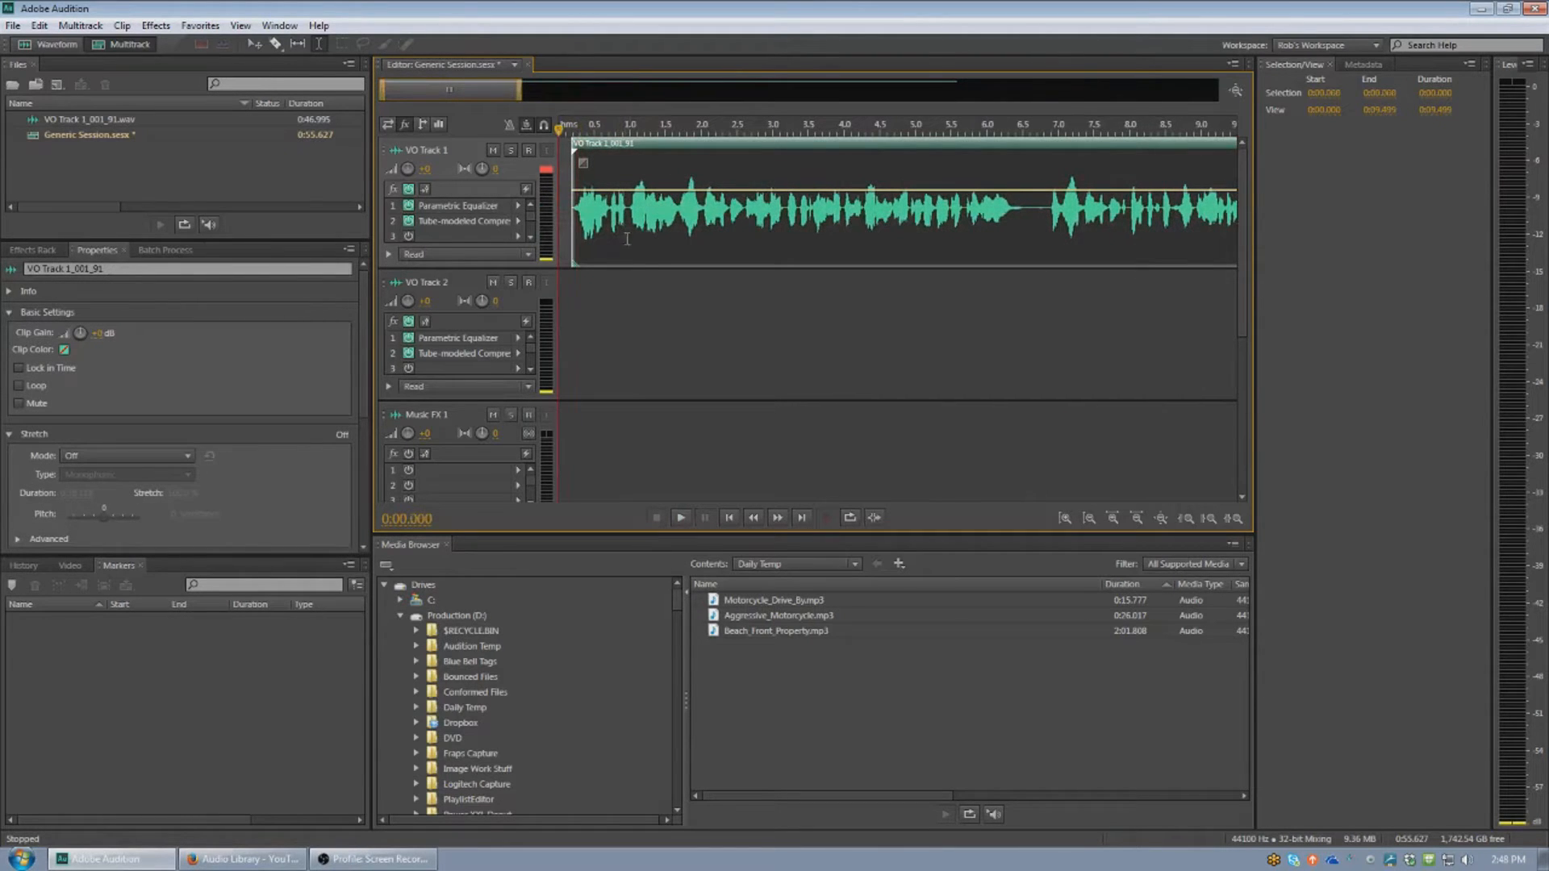
# Step: Split the voice-over at 16 s and move the second part back to 12 s, over the unwanted phrase before it
pyautogui.press('space')
pyautogui.scroll(-2, 751, 261)
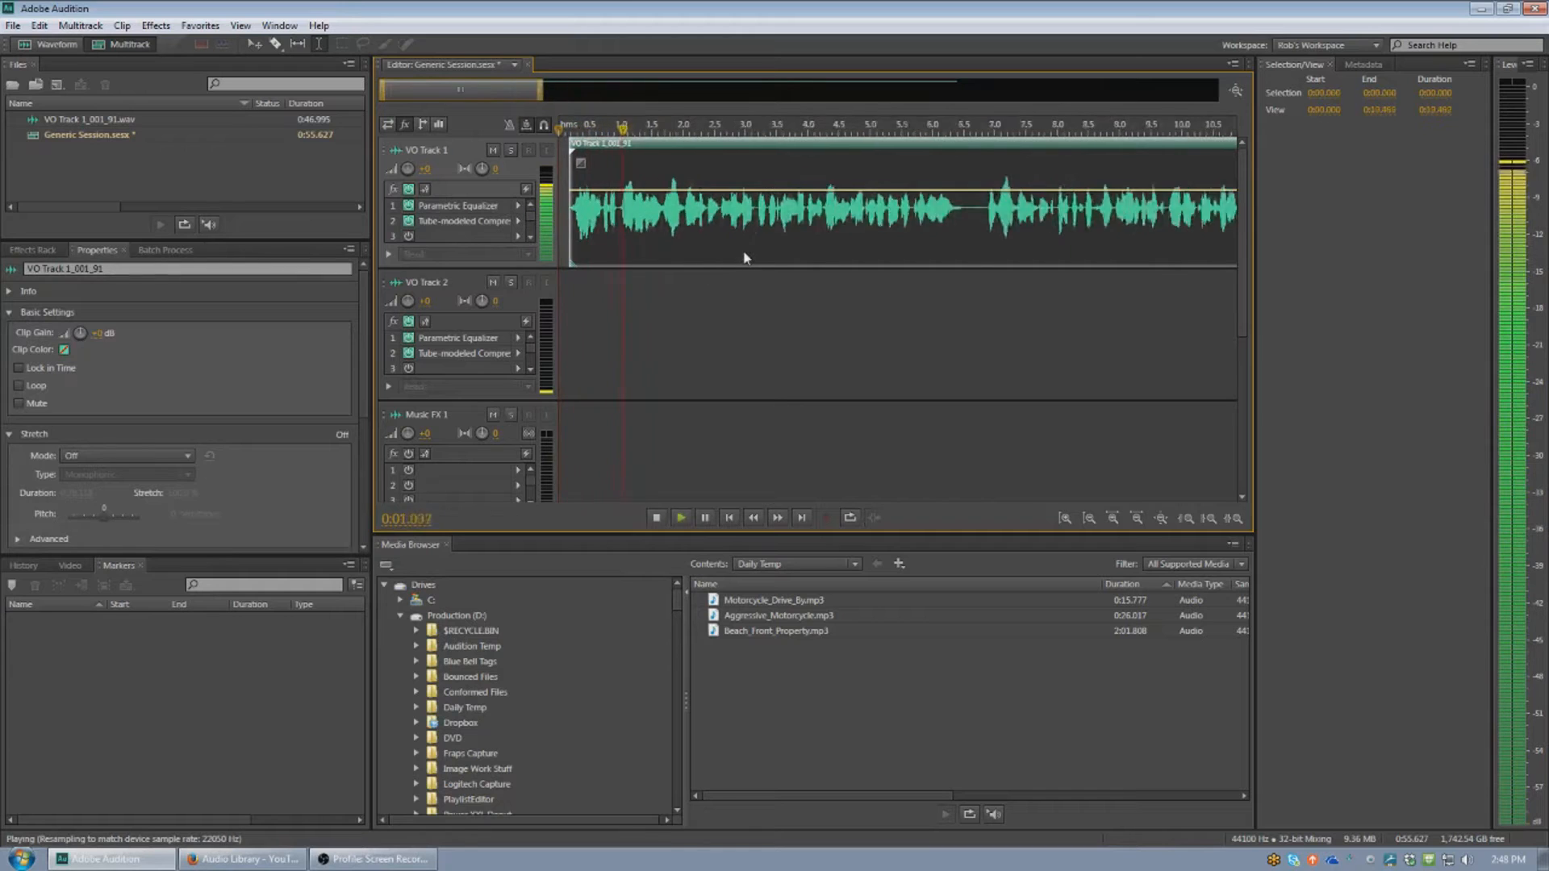
pyautogui.scroll(-2, 752, 259)
pyautogui.click(778, 242)
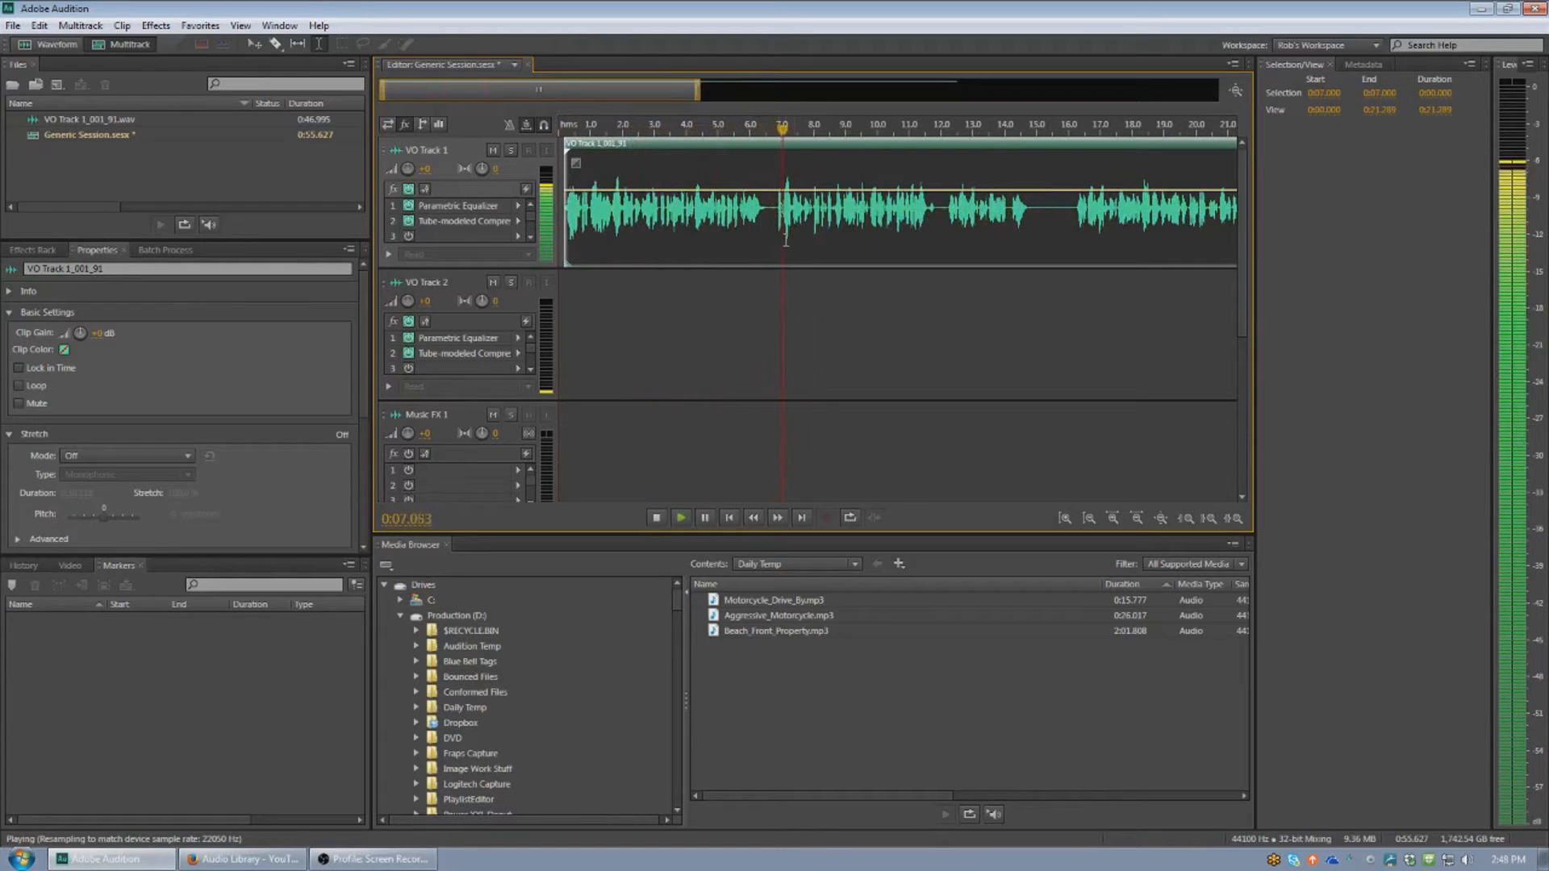
pyautogui.click(995, 227)
pyautogui.click(1030, 231)
pyautogui.click(1069, 234)
pyautogui.press('space')
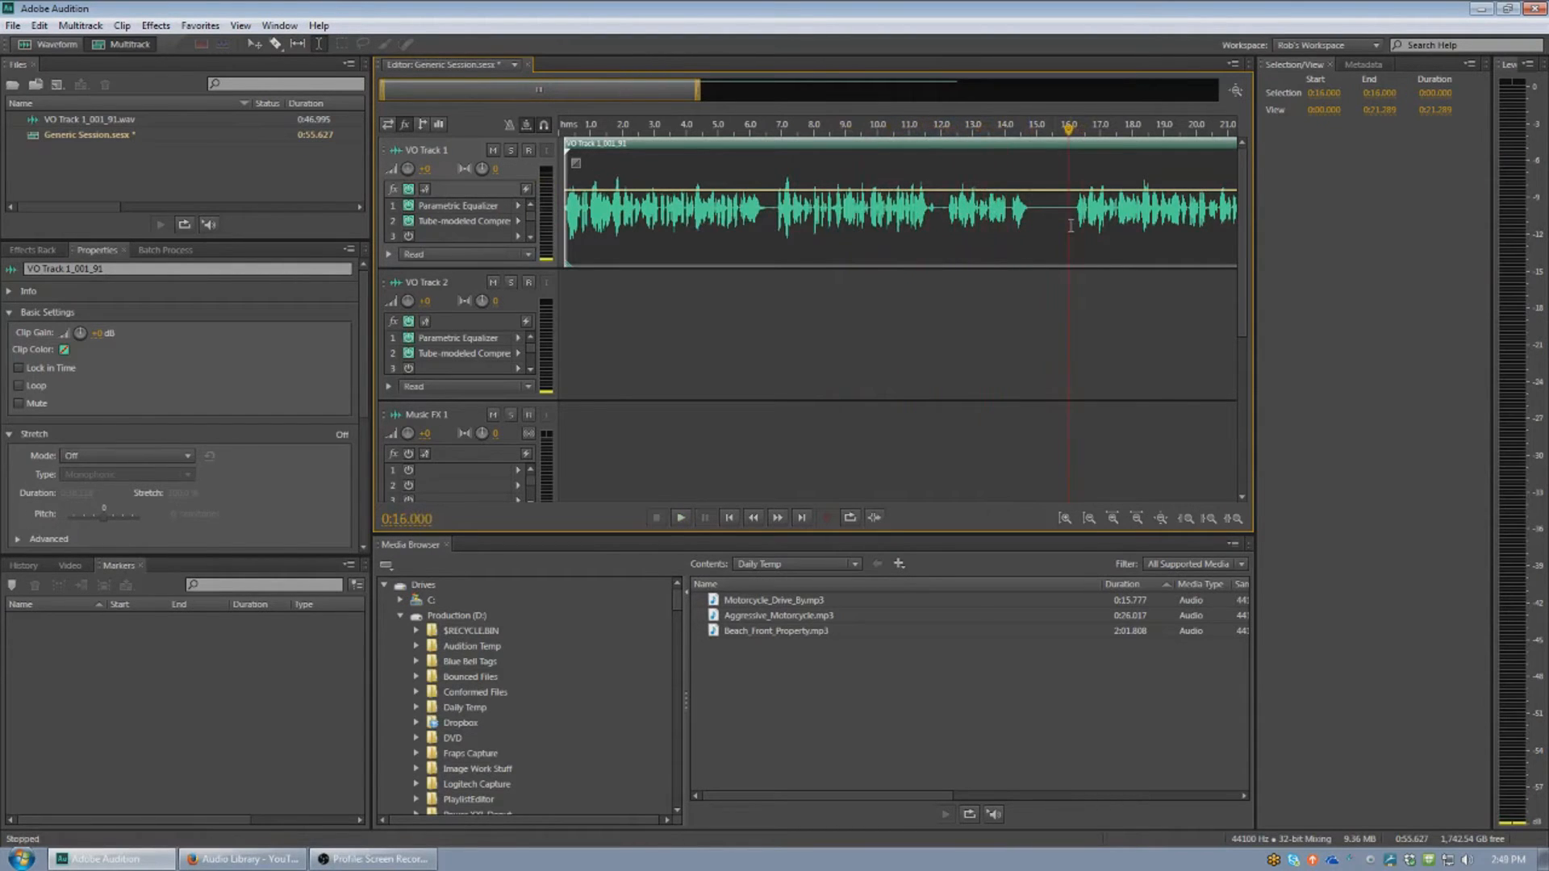
pyautogui.hotkey('ctrl', 'k')
pyautogui.moveTo(1067, 234); pyautogui.dragTo(948, 242)
pyautogui.scroll(-1, 971, 253)
# Step: Split the second voice-over clip at 23.5 s, trim its end to about 19.3 s and start the remaining audio at about 19.5 s
pyautogui.click(839, 238)
pyautogui.press('space')
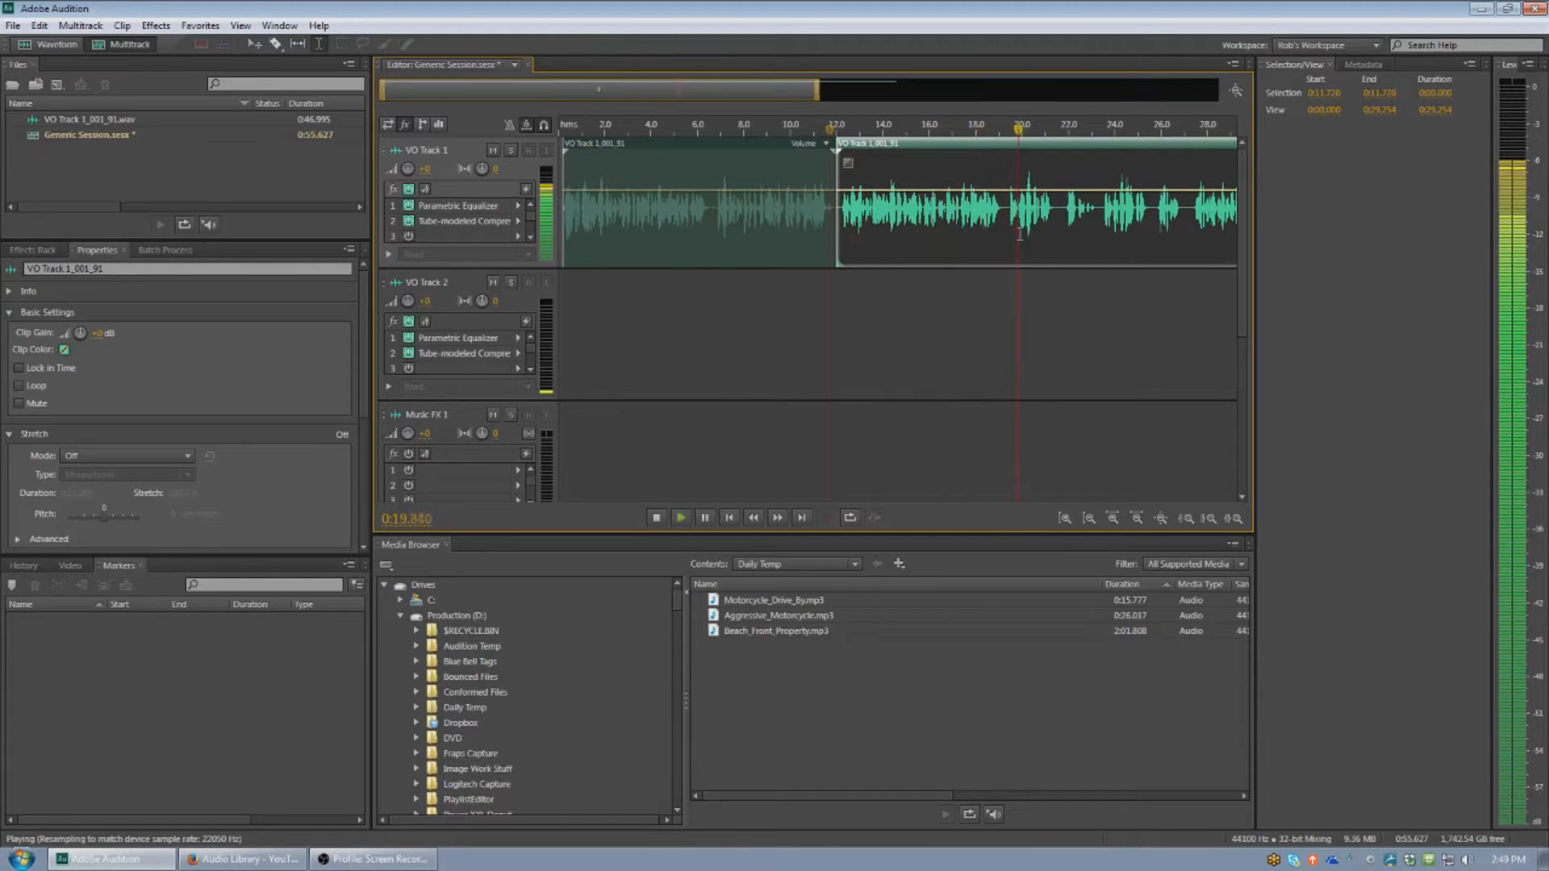
pyautogui.click(1086, 235)
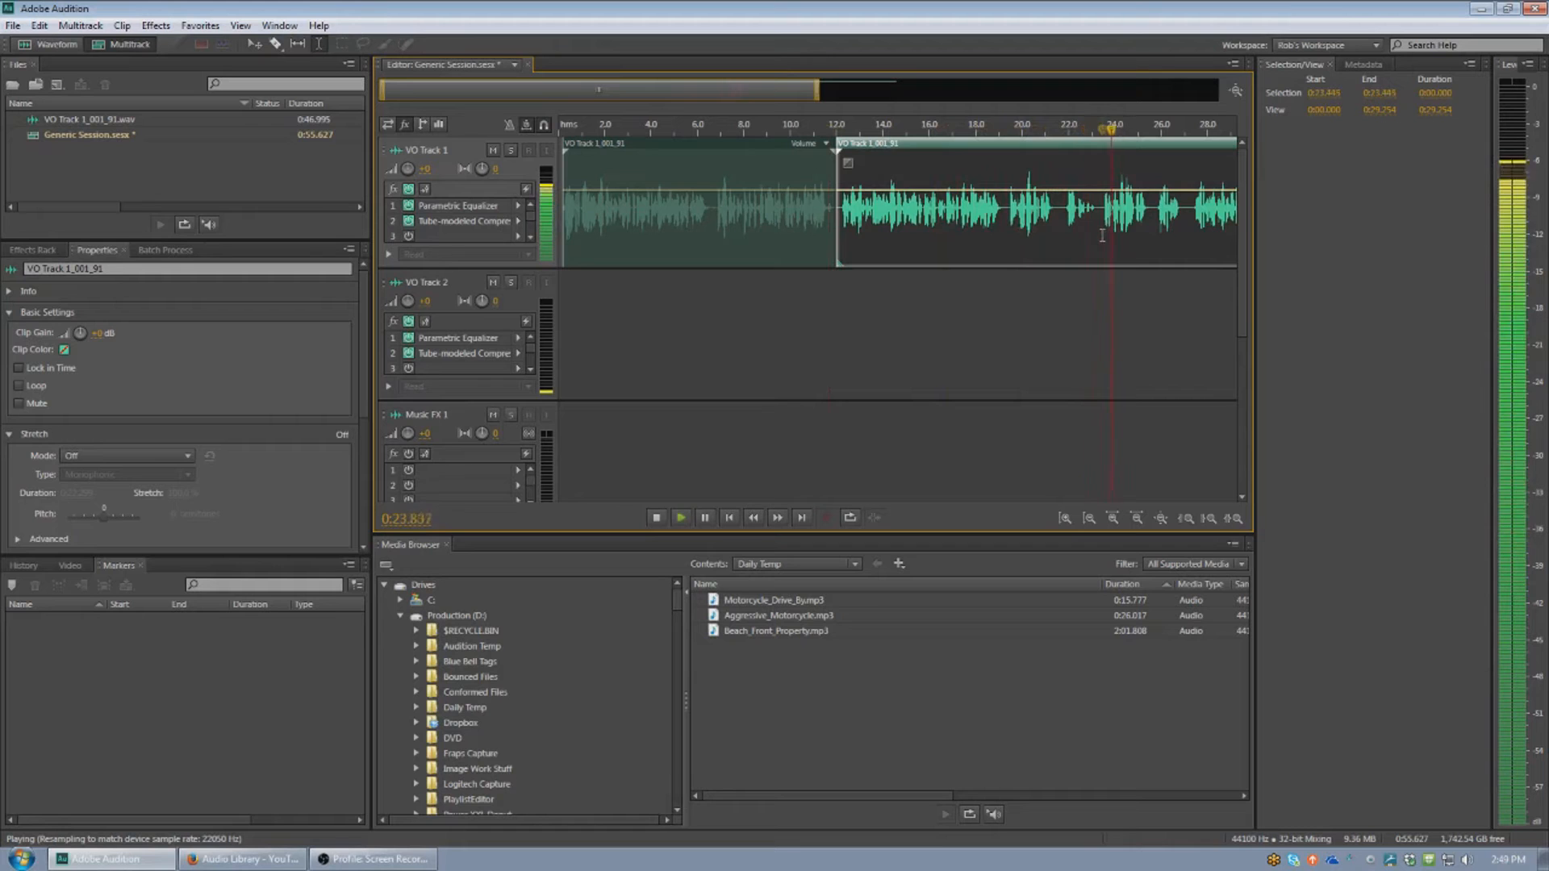
pyautogui.click(1102, 235)
pyautogui.scroll(3, 1102, 235)
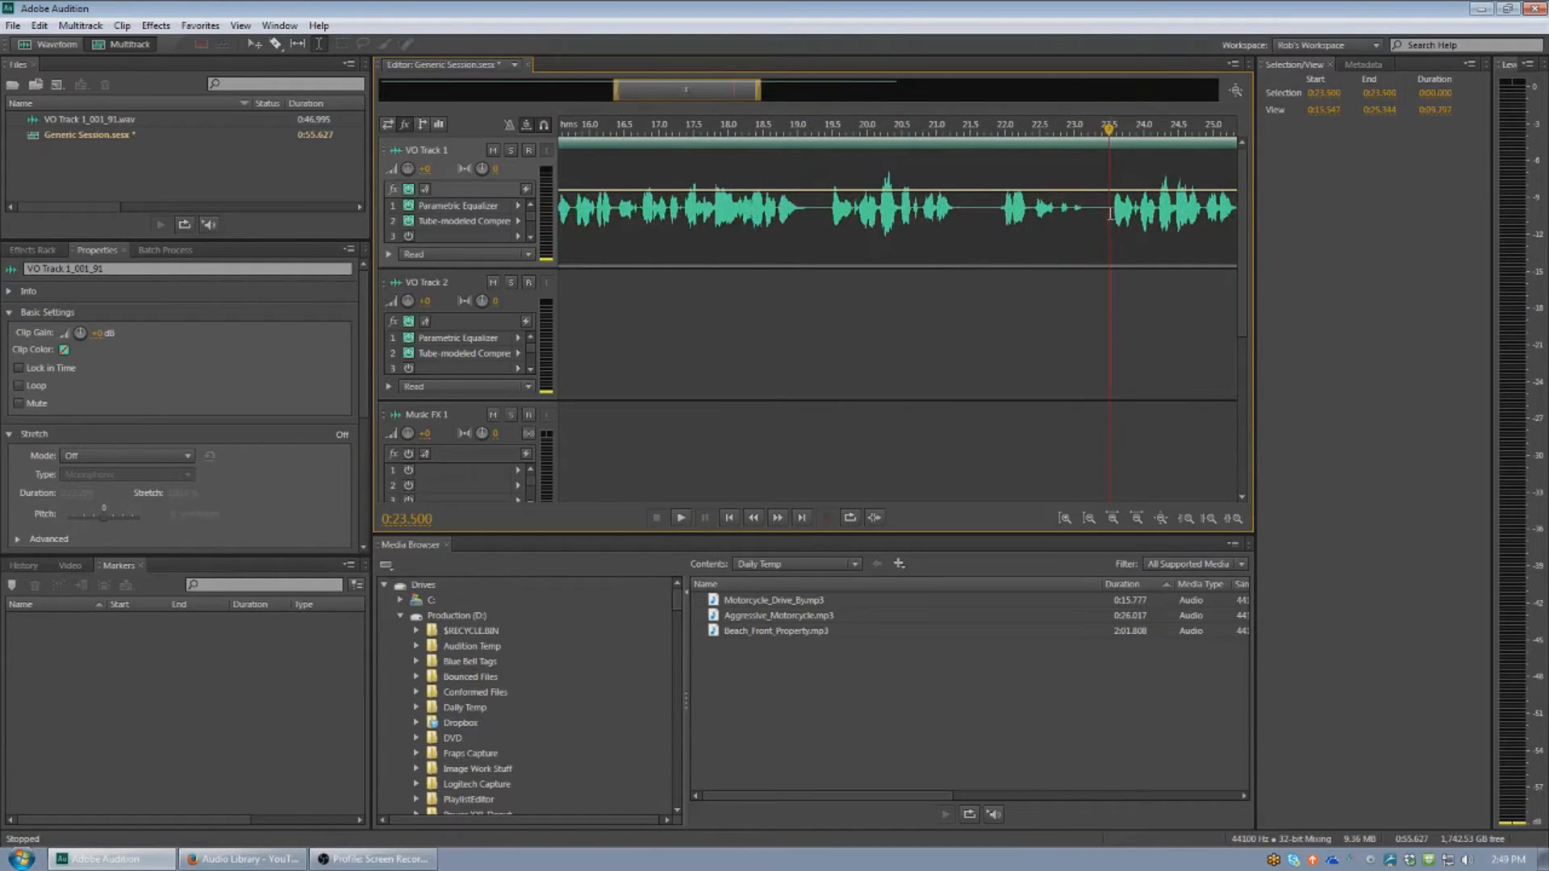
pyautogui.doubleClick(1111, 215)
pyautogui.click(129, 43)
pyautogui.moveTo(1108, 232); pyautogui.dragTo(823, 231)
pyautogui.moveTo(1176, 227); pyautogui.dragTo(900, 227)
pyautogui.click(818, 227)
pyautogui.scroll(-2, 857, 241)
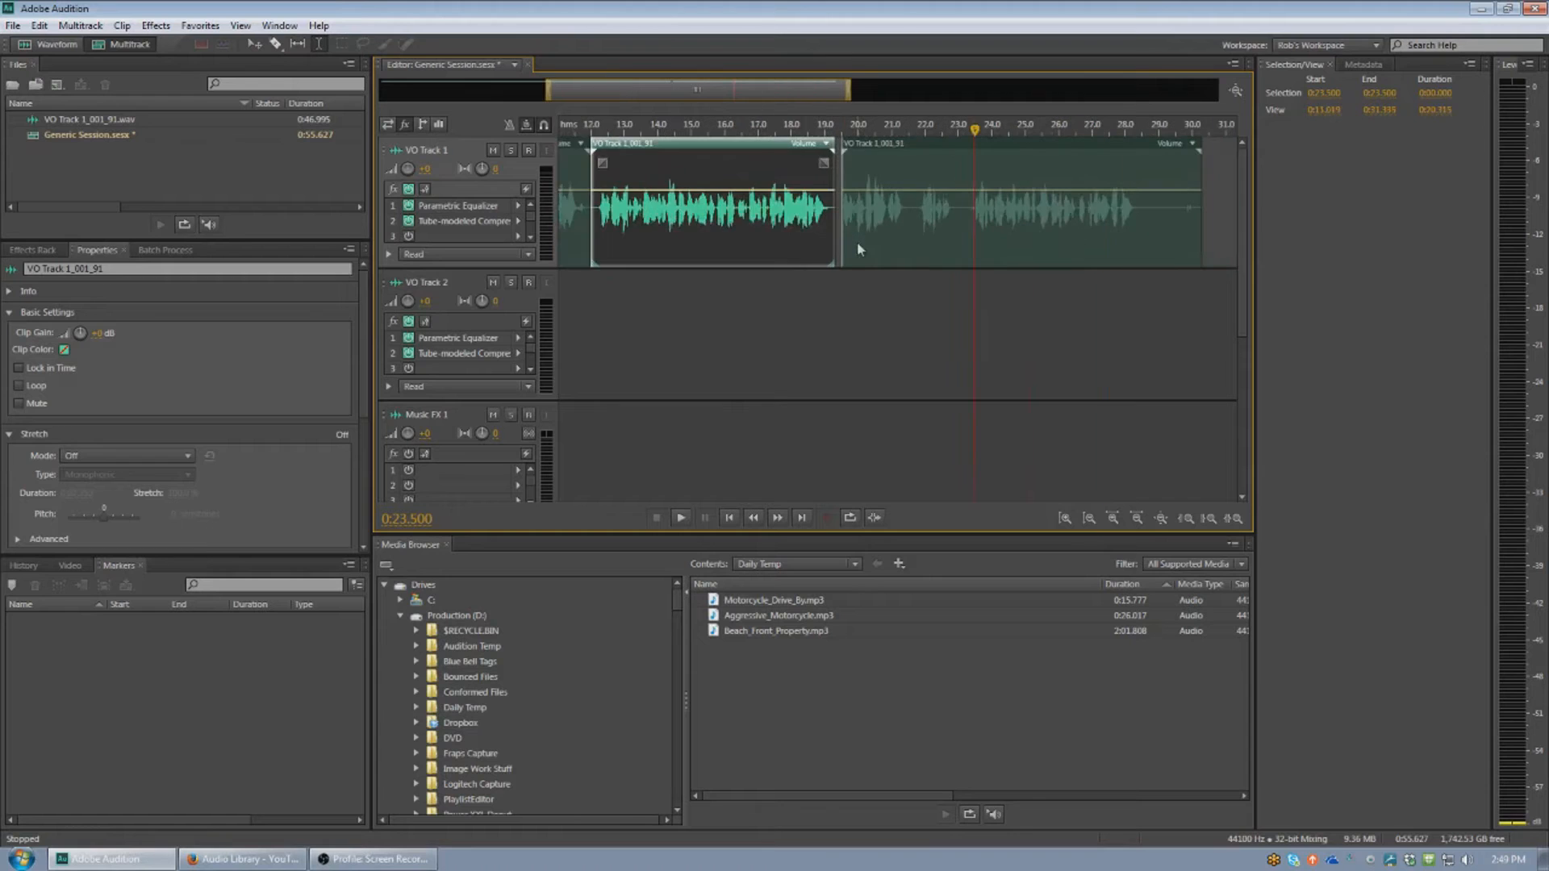
# Step: Cut the short second phrase out of the last voice-over clip and move the final piece back to about 21.9 s
pyautogui.click(875, 251)
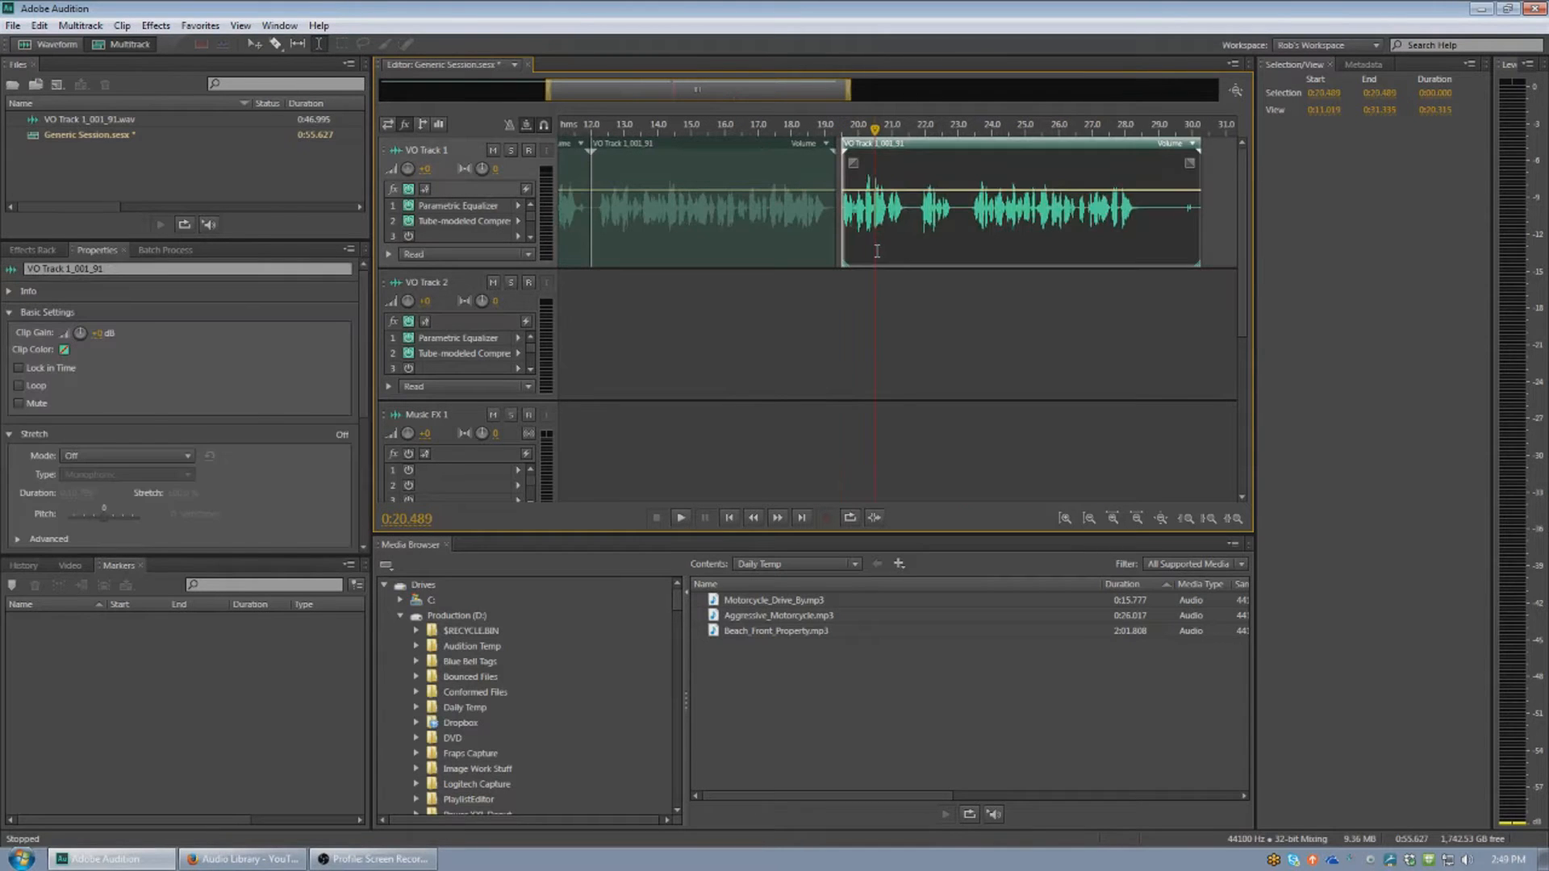
pyautogui.press('space')
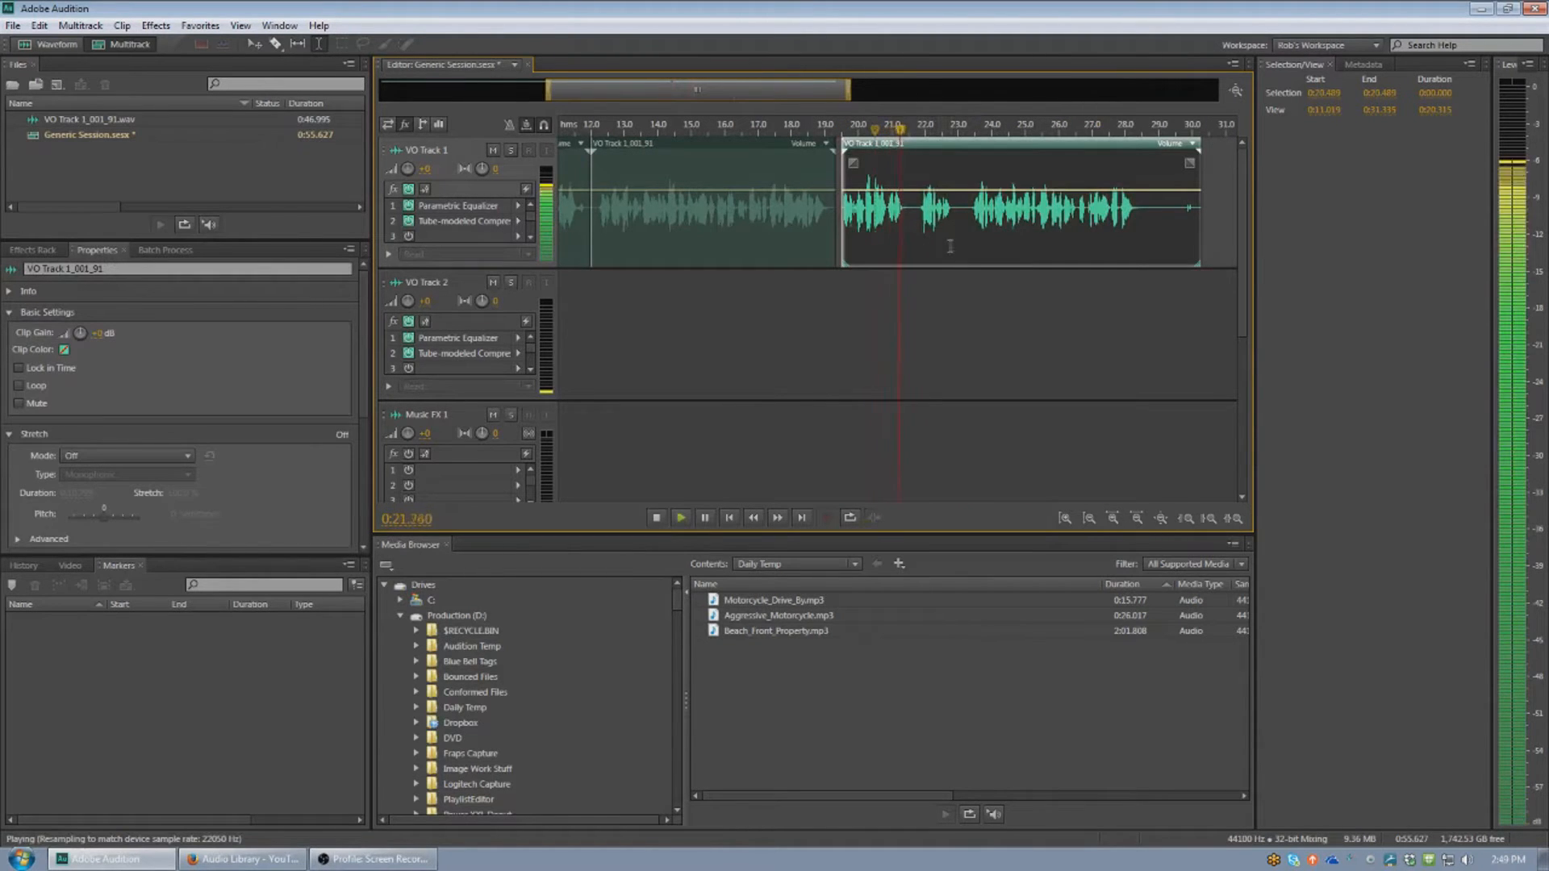
pyautogui.scroll(2, 952, 253)
pyautogui.press('space')
pyautogui.press('r')
pyautogui.click(985, 229)
pyautogui.moveTo(985, 229); pyautogui.dragTo(868, 241)
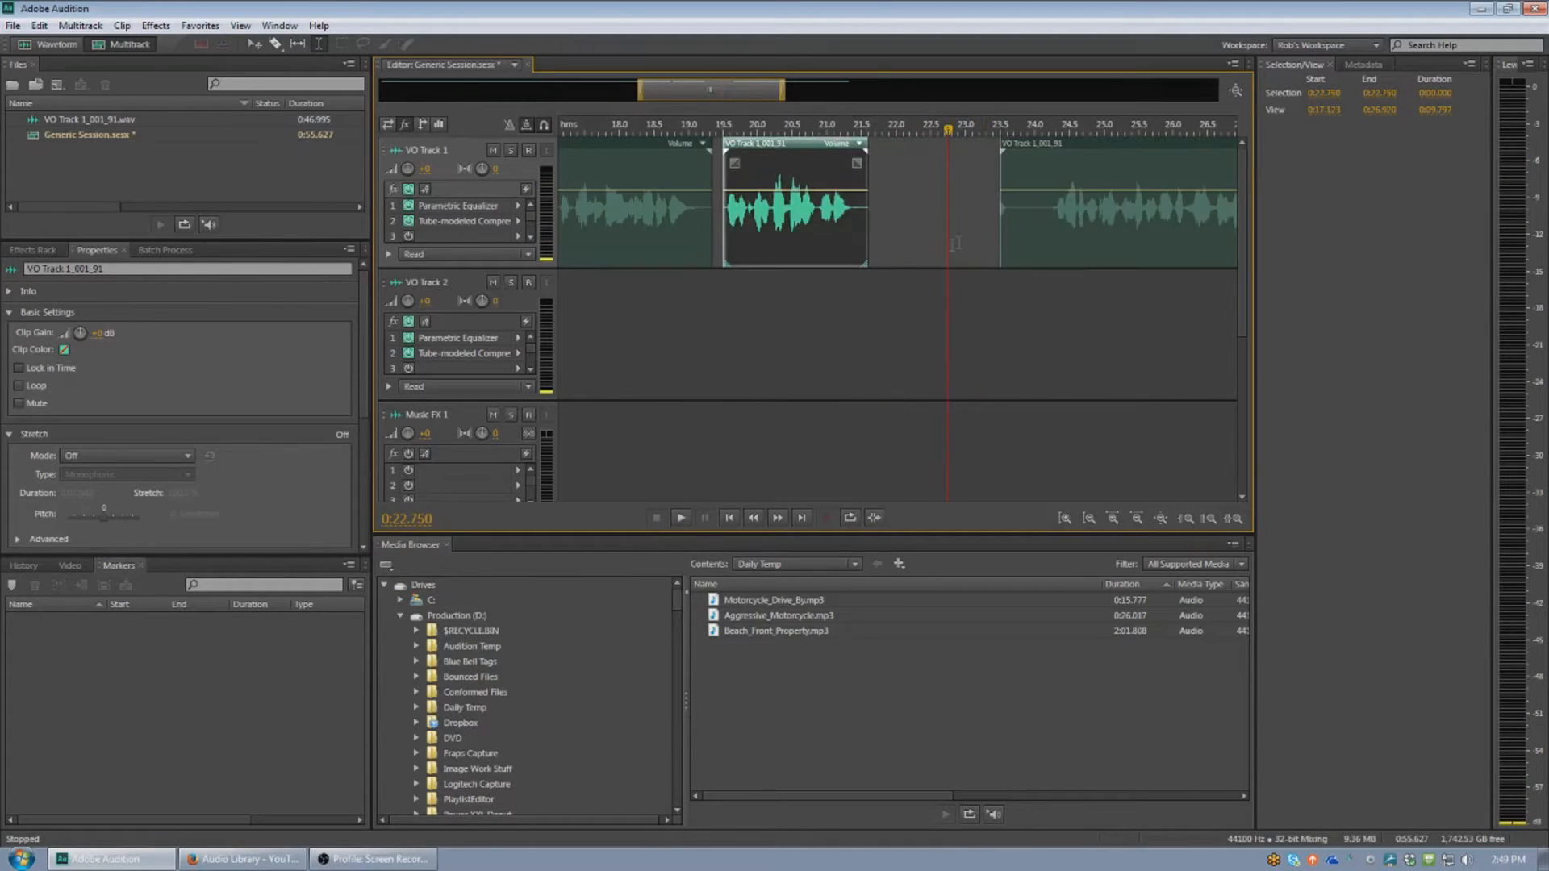
pyautogui.moveTo(998, 238); pyautogui.dragTo(892, 241)
# Step: Trim the silence off the end of the final voice-over clip, ending it at about 27.2 s
pyautogui.scroll(-3, 936, 251)
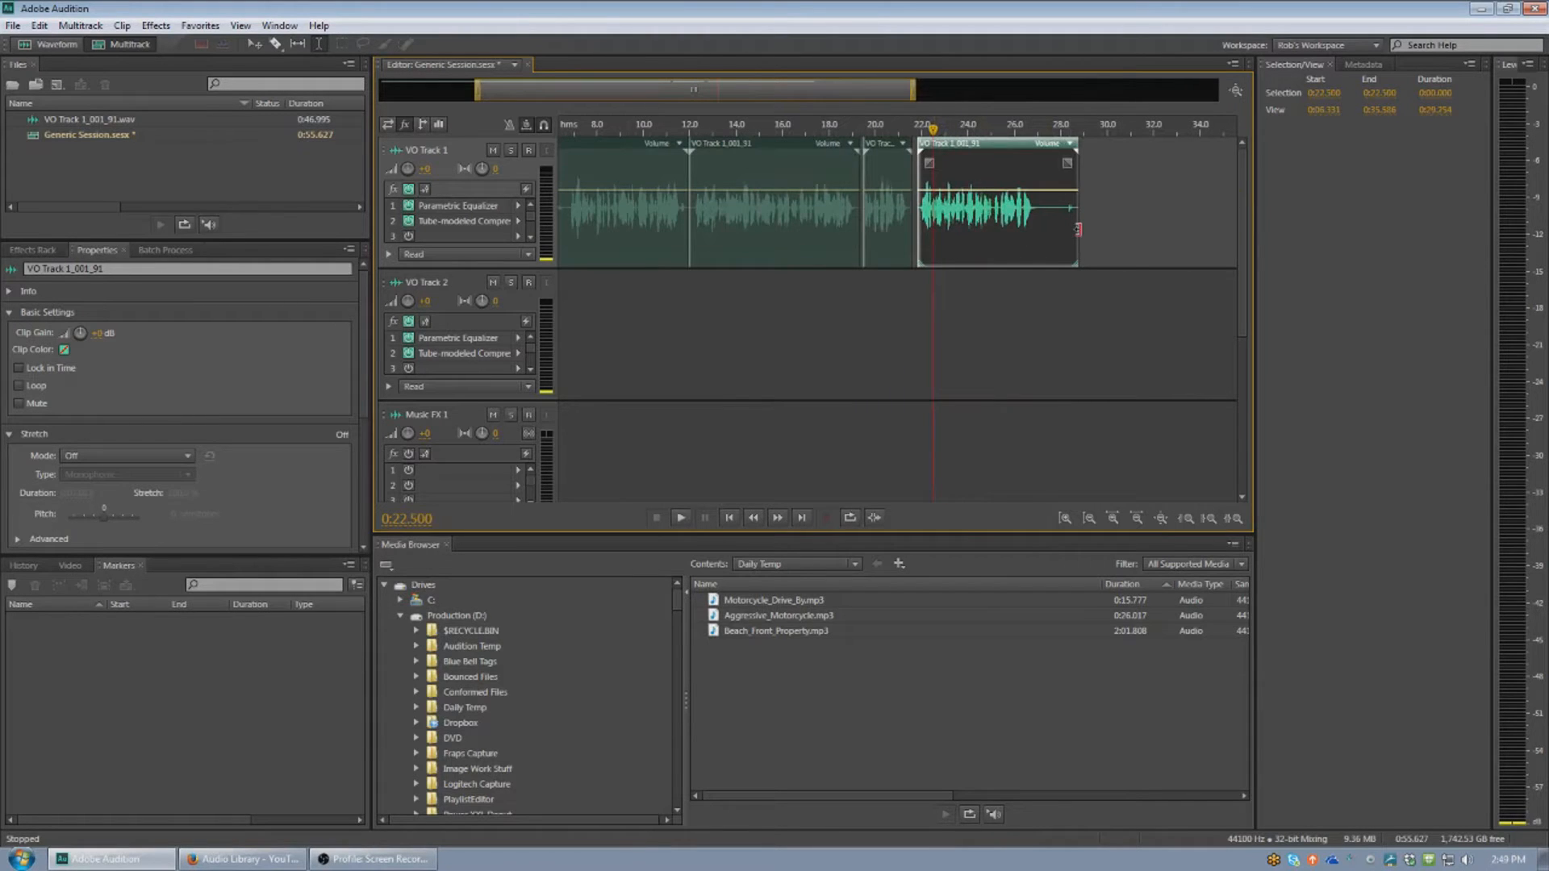
pyautogui.moveTo(1078, 229); pyautogui.dragTo(1042, 229)
pyautogui.click(1006, 230)
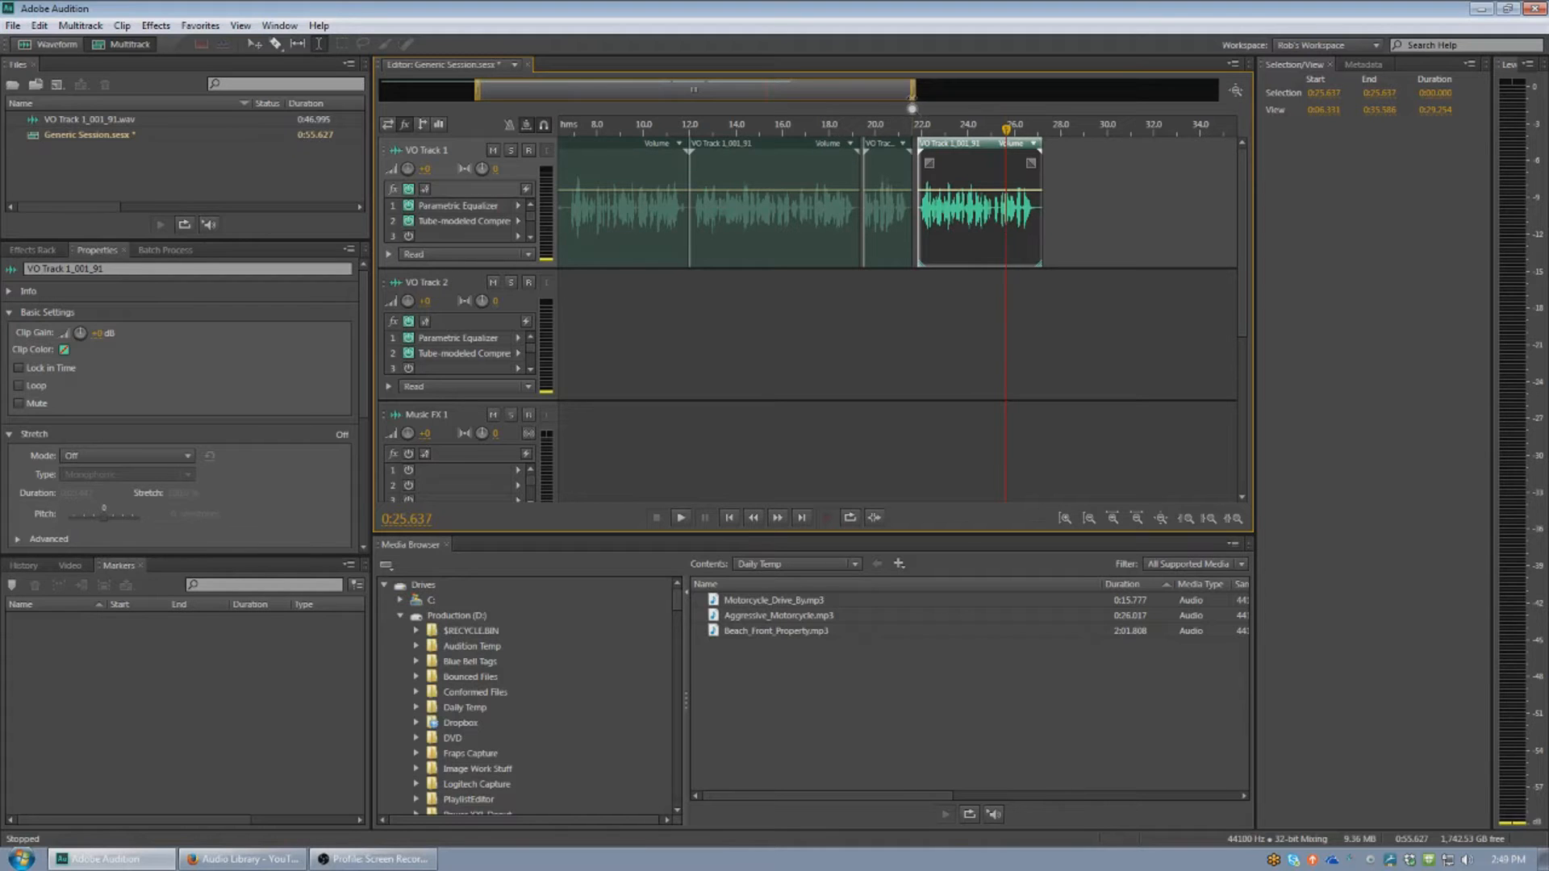
# Step: Split the first voice-over clip at about 6.56 s and move its second half to VO Track 2 at about 6.5 s
pyautogui.moveTo(913, 97); pyautogui.dragTo(506, 84)
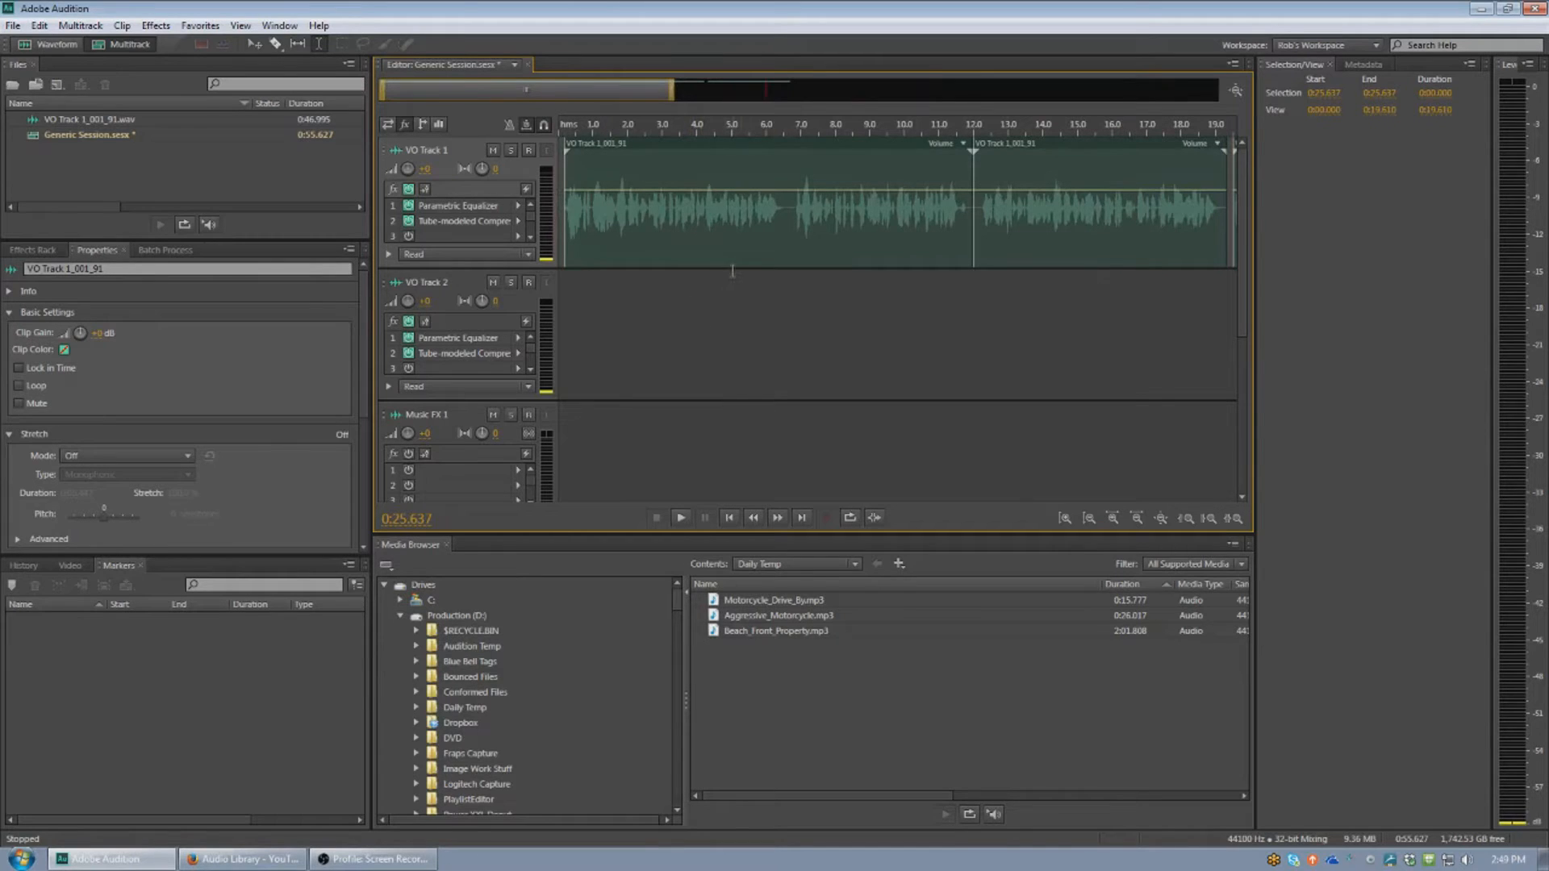
pyautogui.click(764, 260)
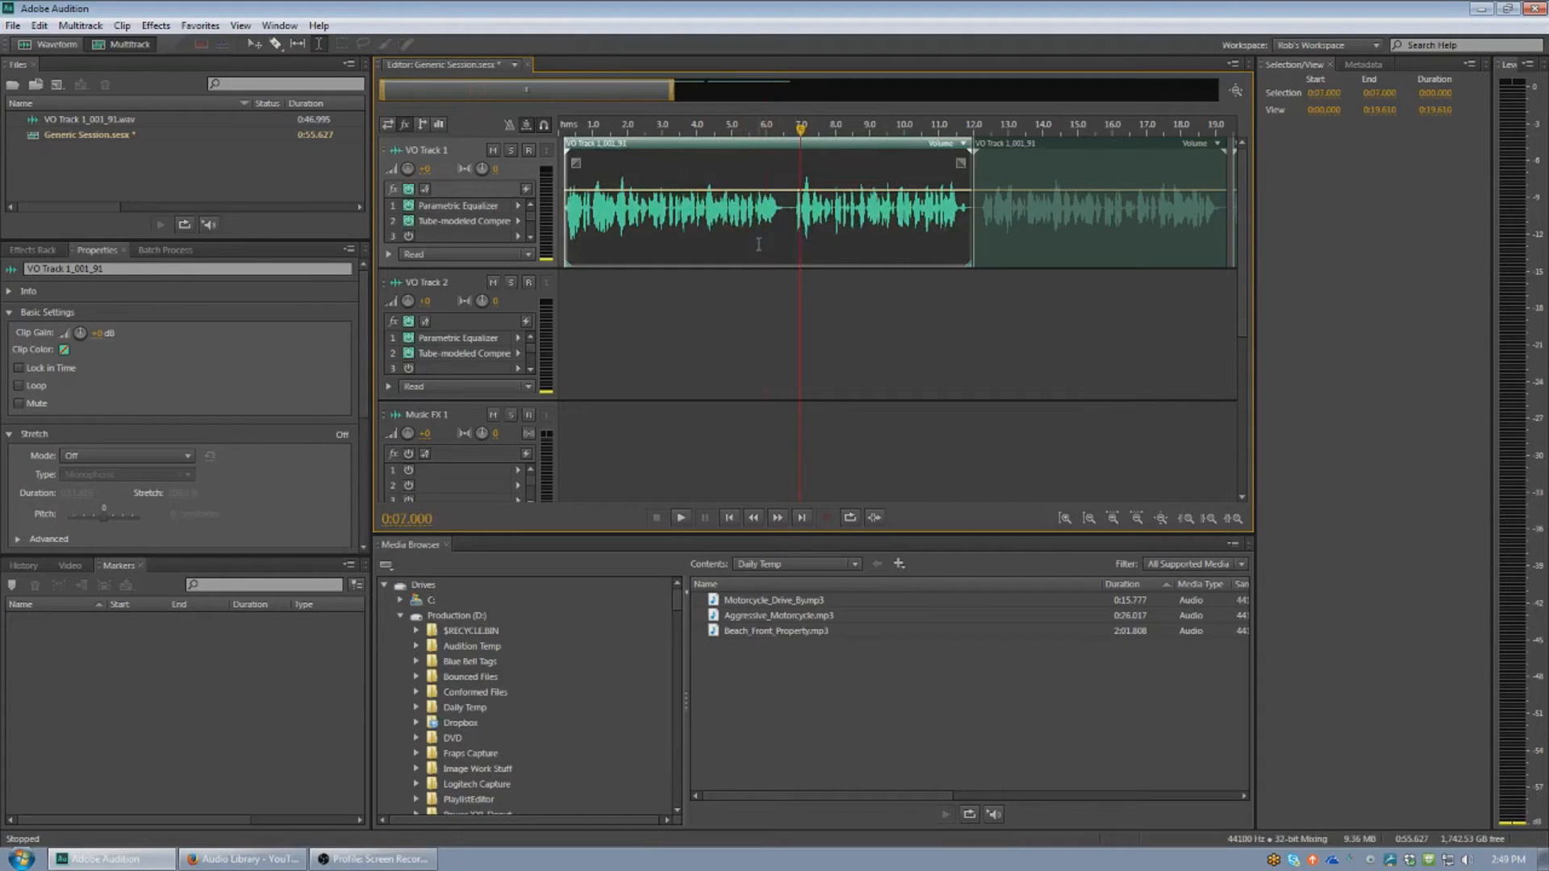
pyautogui.scroll(5, 787, 232)
pyautogui.click(778, 215)
pyautogui.hotkey('ctrl', 'k')
pyautogui.moveTo(834, 146); pyautogui.dragTo(828, 288)
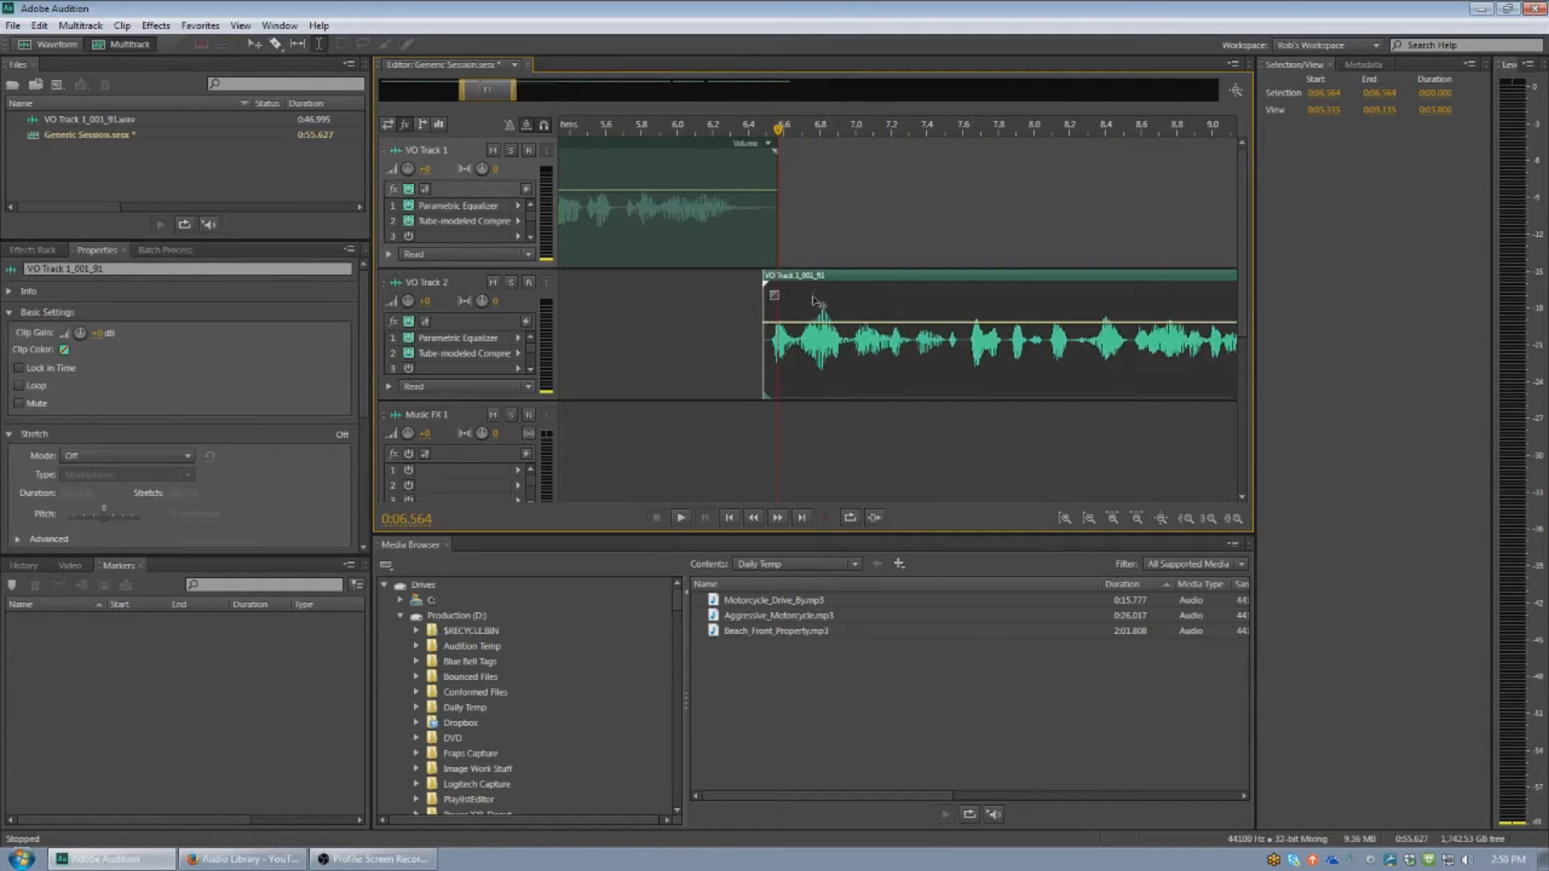
# Step: Move the VO Track 1 clip at 12 s back to 11.4 s, slightly overlapping the VO Track 2 clip, and play the transition
pyautogui.click(713, 323)
pyautogui.scroll(-3, 660, 325)
pyautogui.click(738, 336)
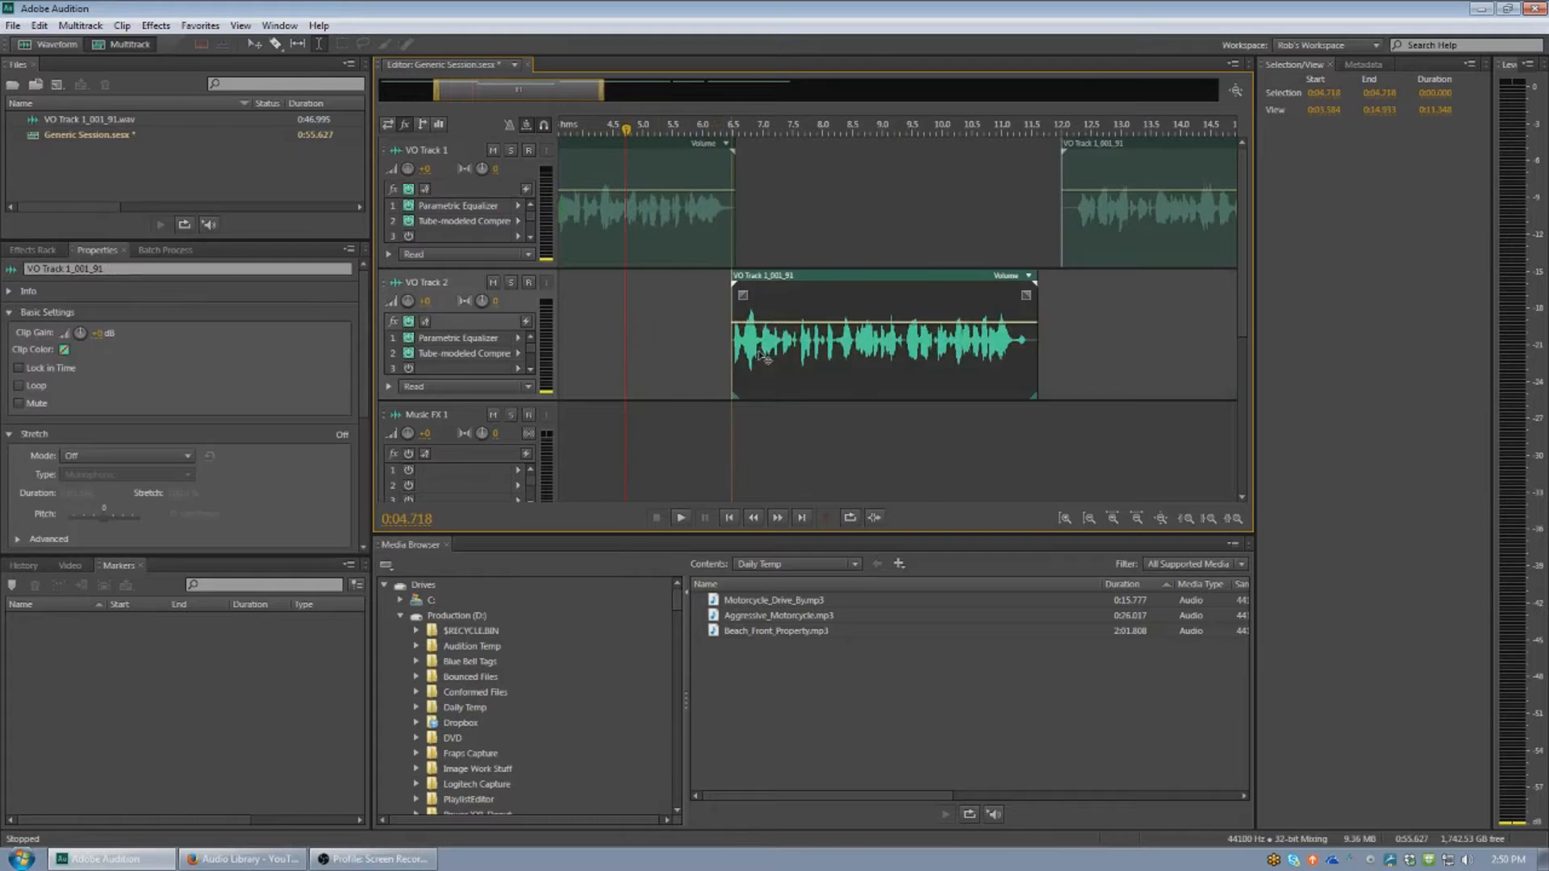
pyautogui.press('space')
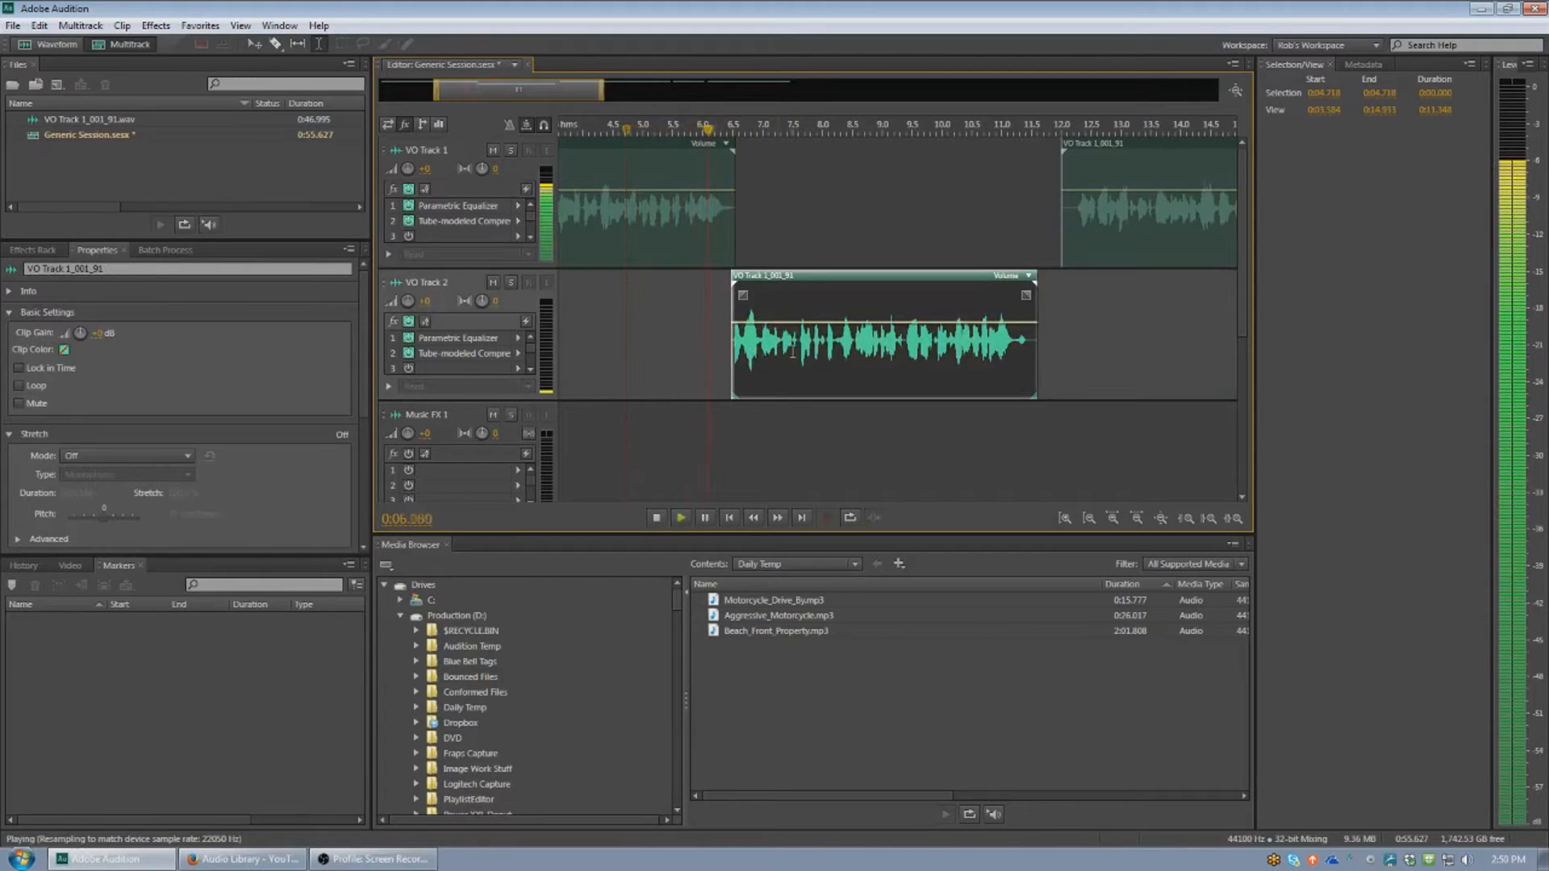
pyautogui.click(1063, 283)
pyautogui.scroll(4, 1067, 280)
pyautogui.moveTo(1071, 258); pyautogui.dragTo(941, 305)
pyautogui.moveTo(893, 244)
pyautogui.mouseDown()
pyautogui.moveTo(938, 244)
pyautogui.moveTo(923, 244)
pyautogui.mouseUp()
pyautogui.click(707, 224)
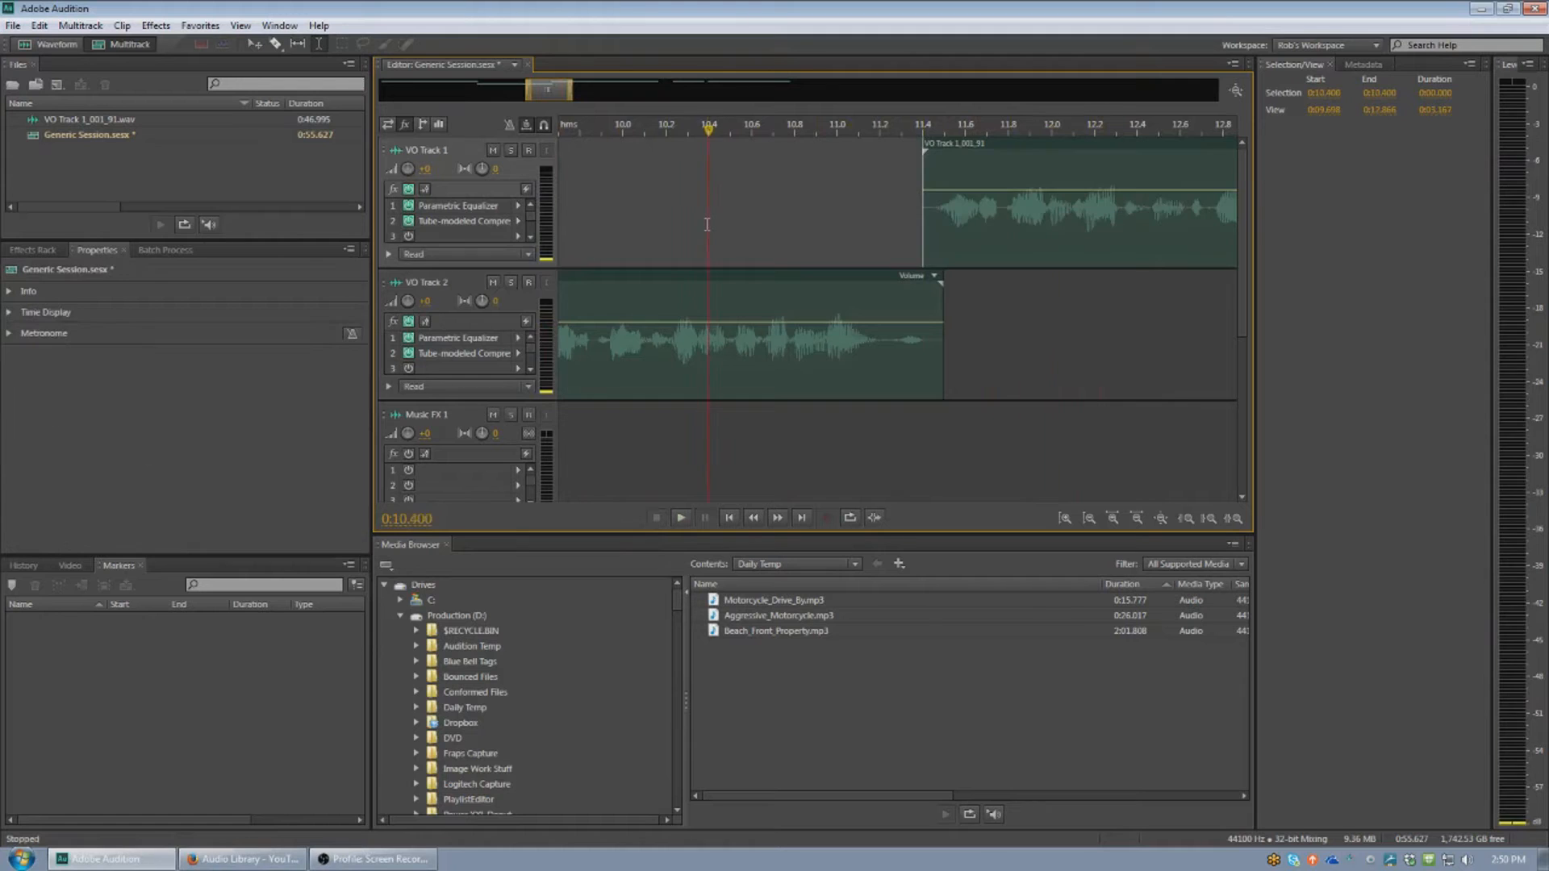
pyautogui.press('space')
# Step: Move the short voice-over clip at 19.5 s from VO Track 1 to VO Track 2, starting at about 18.3 s
pyautogui.scroll(-5, 969, 326)
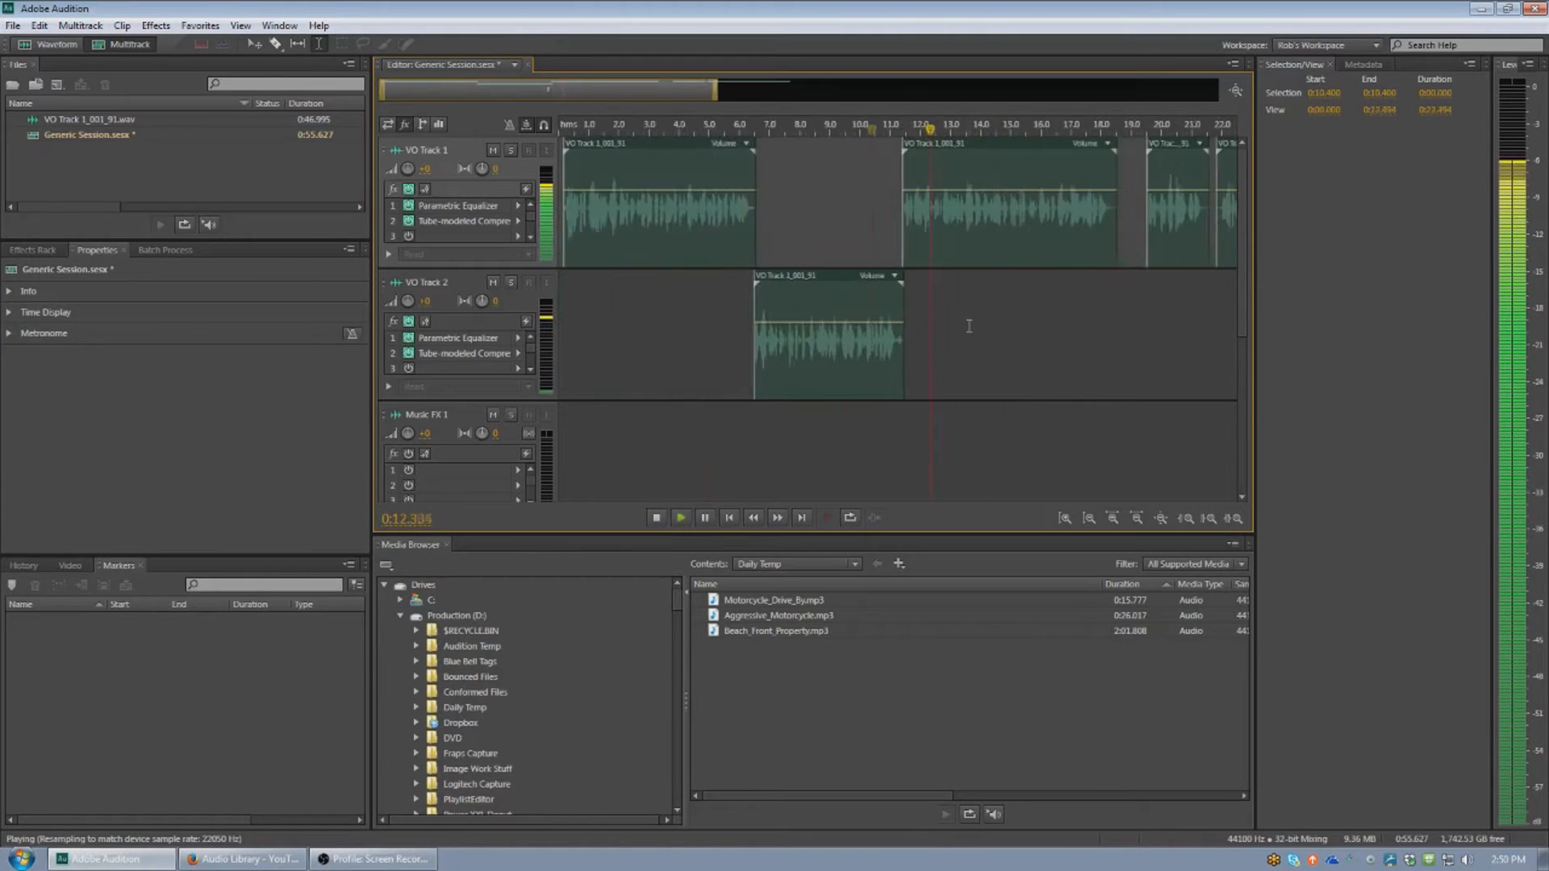
pyautogui.click(993, 232)
pyautogui.scroll(6, 991, 235)
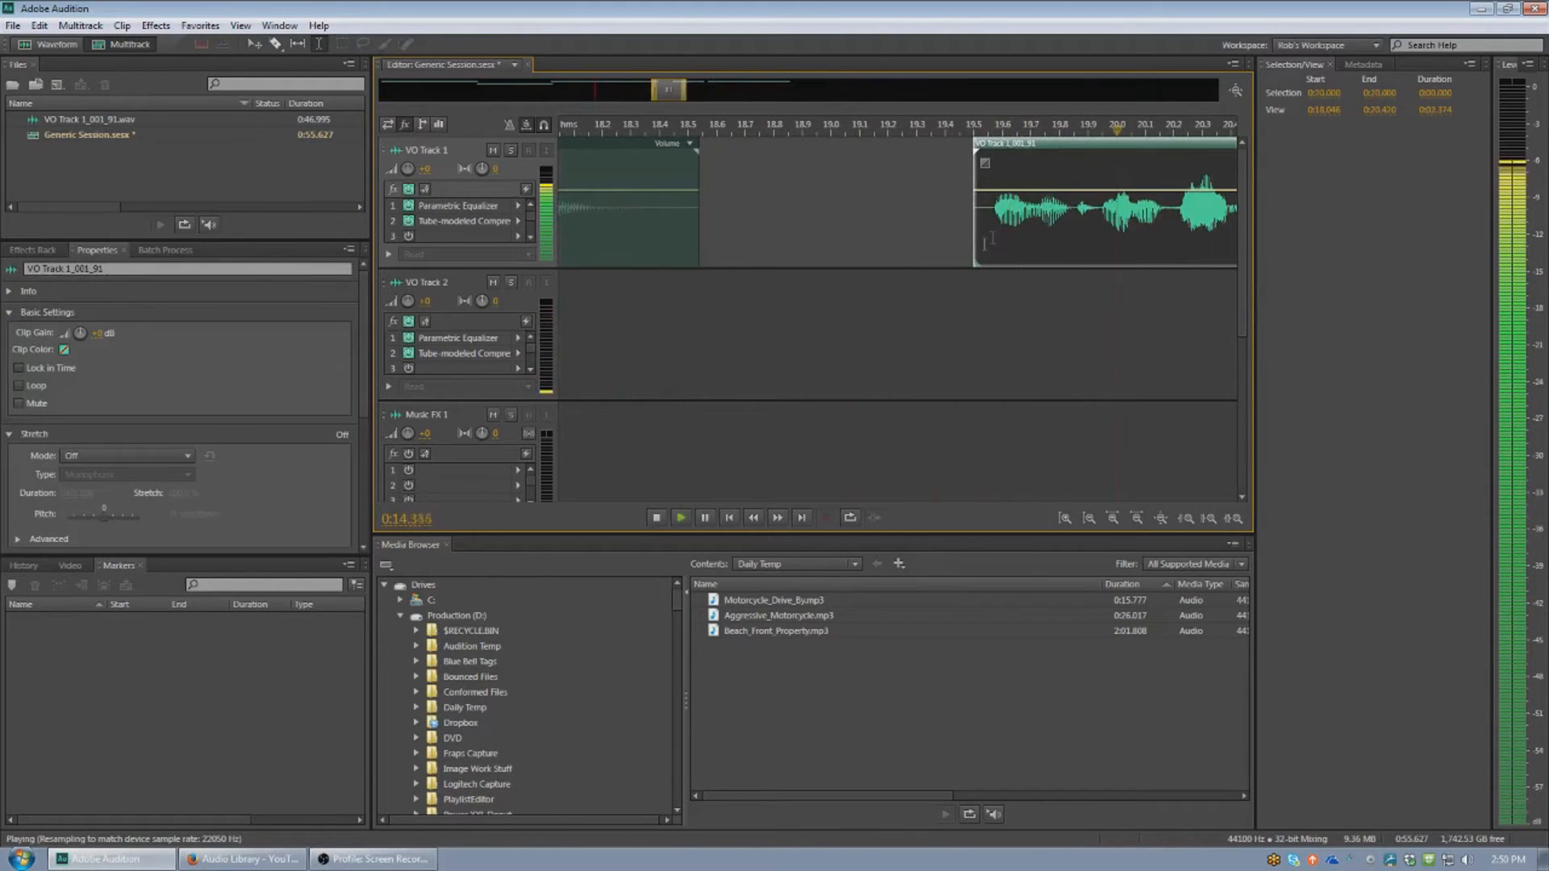
pyautogui.scroll(-5, 792, 292)
pyautogui.click(710, 277)
pyautogui.scroll(1, 735, 277)
pyautogui.moveTo(932, 258); pyautogui.dragTo(765, 390)
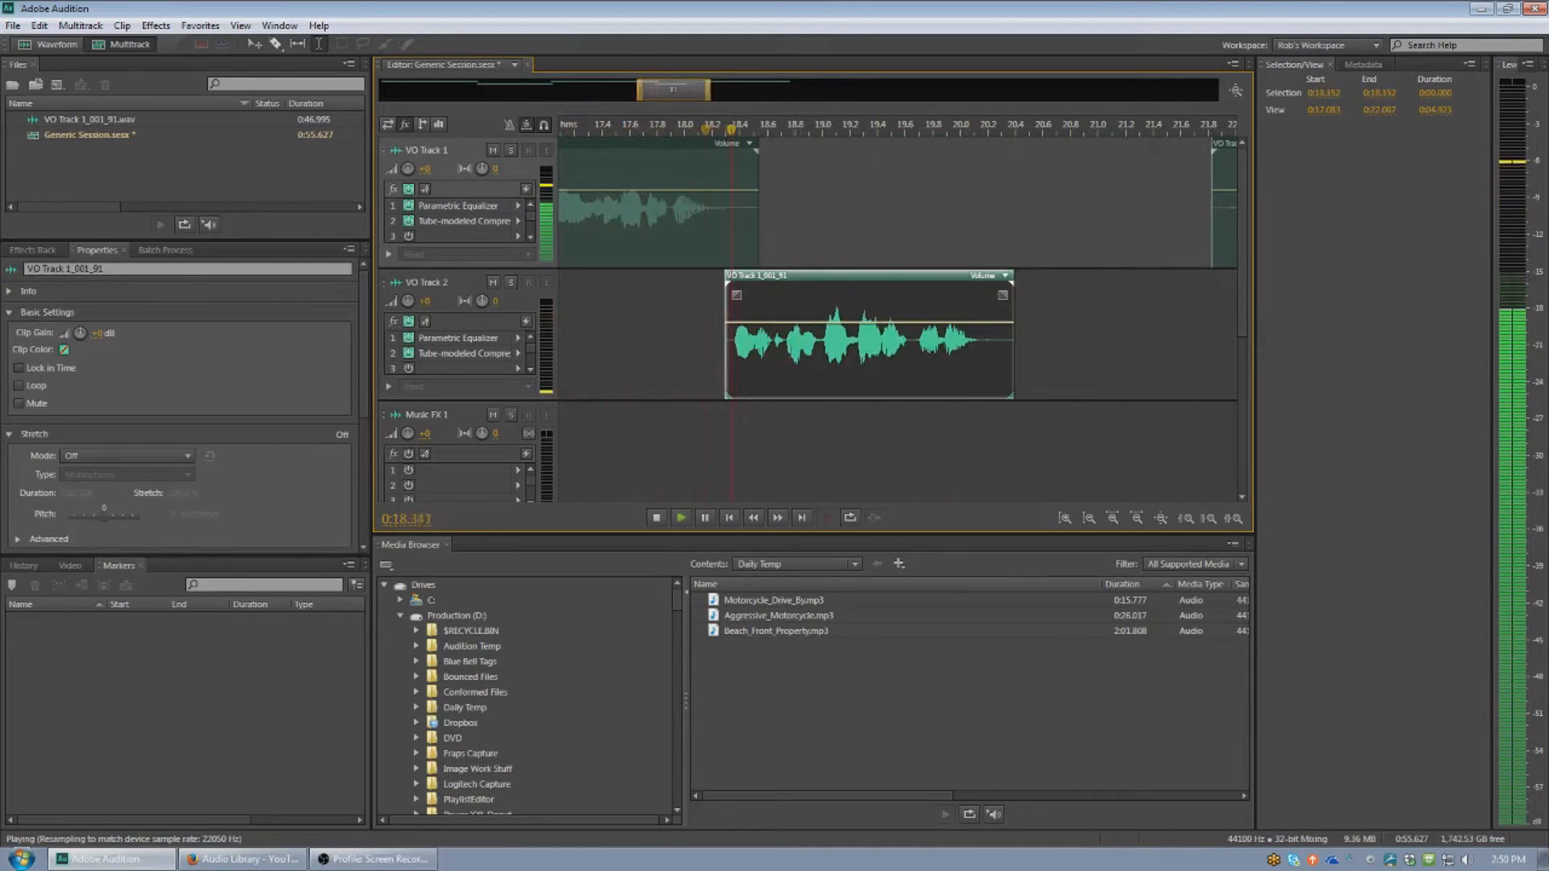
# Step: Trim the overlapping VO Track 1 clip's end to about 18.4 s and shift the VO Track 2 clip to about 18.2 s
pyautogui.press('space')
pyautogui.click(691, 360)
pyautogui.scroll(4, 691, 359)
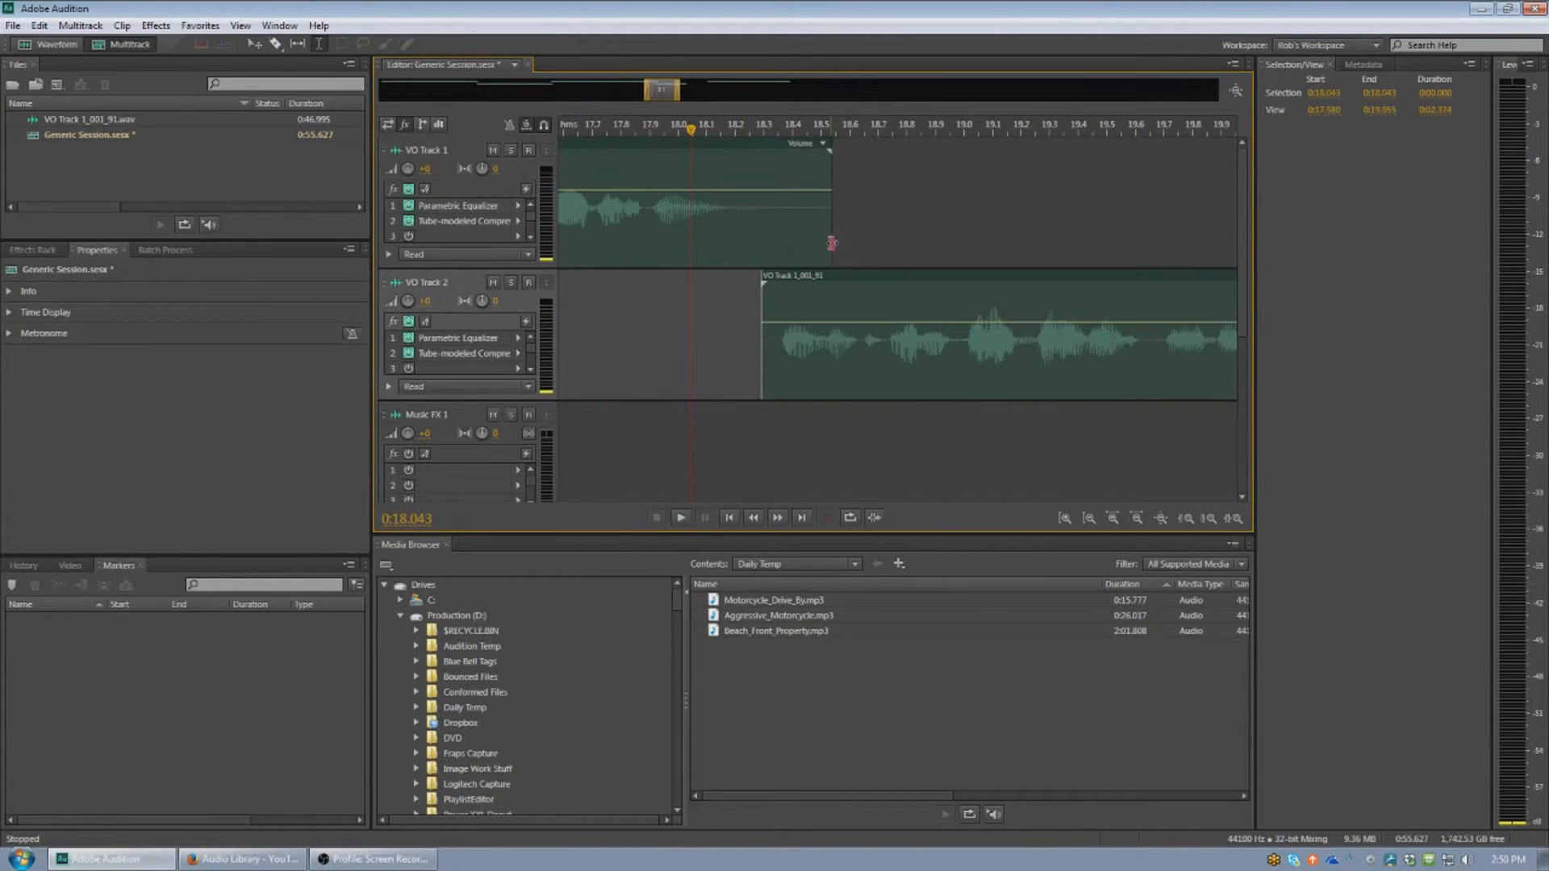
pyautogui.moveTo(832, 242); pyautogui.dragTo(781, 243)
pyautogui.moveTo(798, 359); pyautogui.dragTo(782, 359)
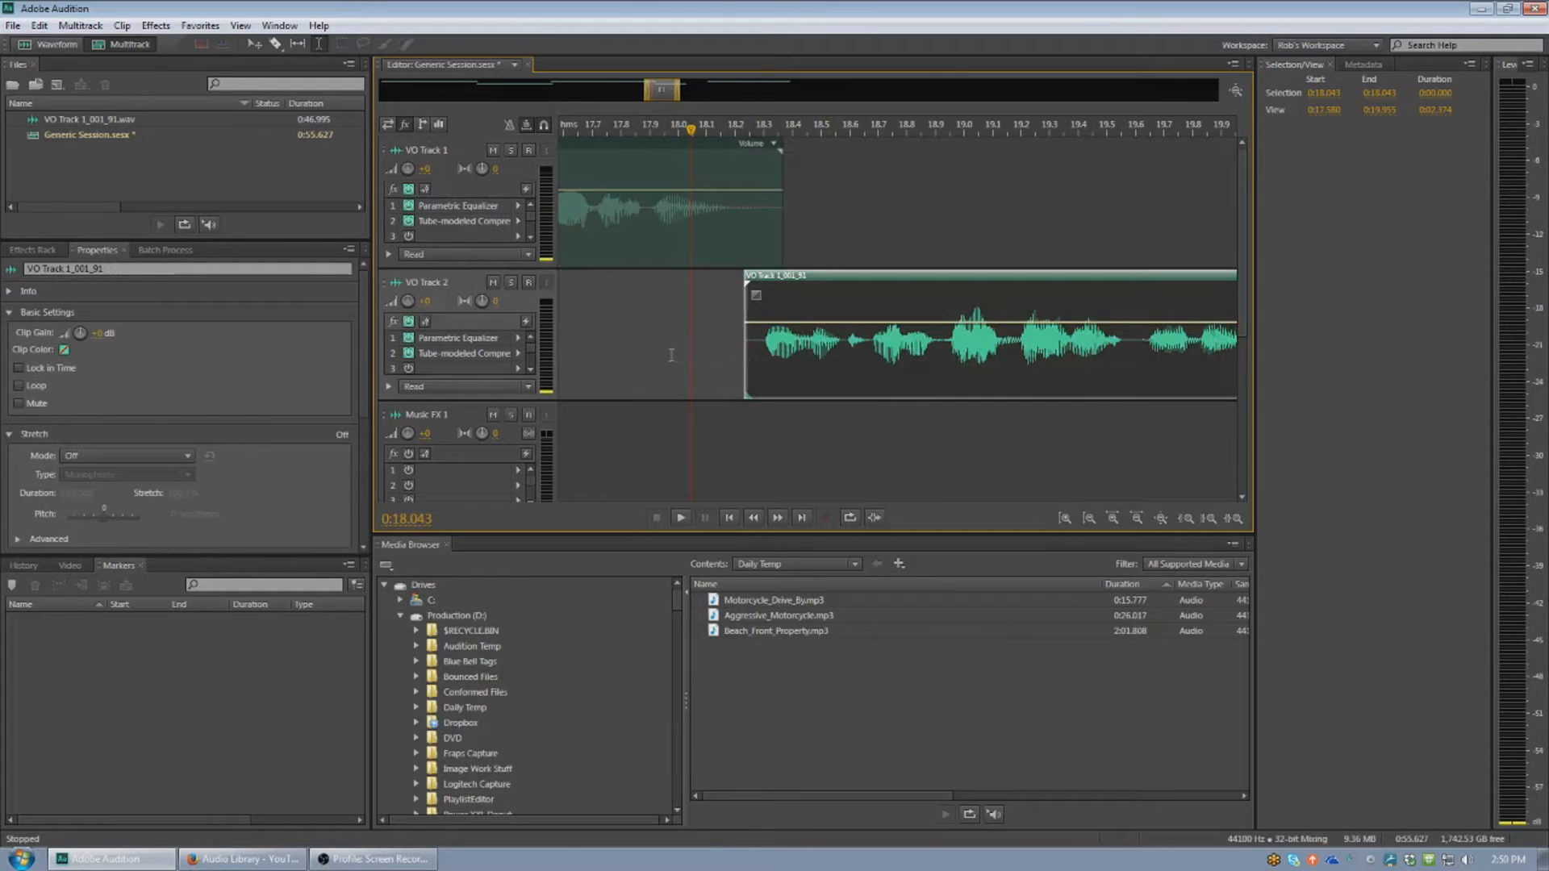
# Step: Play the transition at 18 s, then move the last VO Track 1 clip to about 20.0 s, slightly overlapping the VO Track 2 clip
pyautogui.click(677, 355)
pyautogui.press('space')
pyautogui.scroll(-1, 813, 389)
pyautogui.scroll(-3, 814, 388)
pyautogui.moveTo(1049, 254); pyautogui.dragTo(943, 242)
pyautogui.scroll(4, 936, 263)
pyautogui.click(741, 226)
pyautogui.press('space')
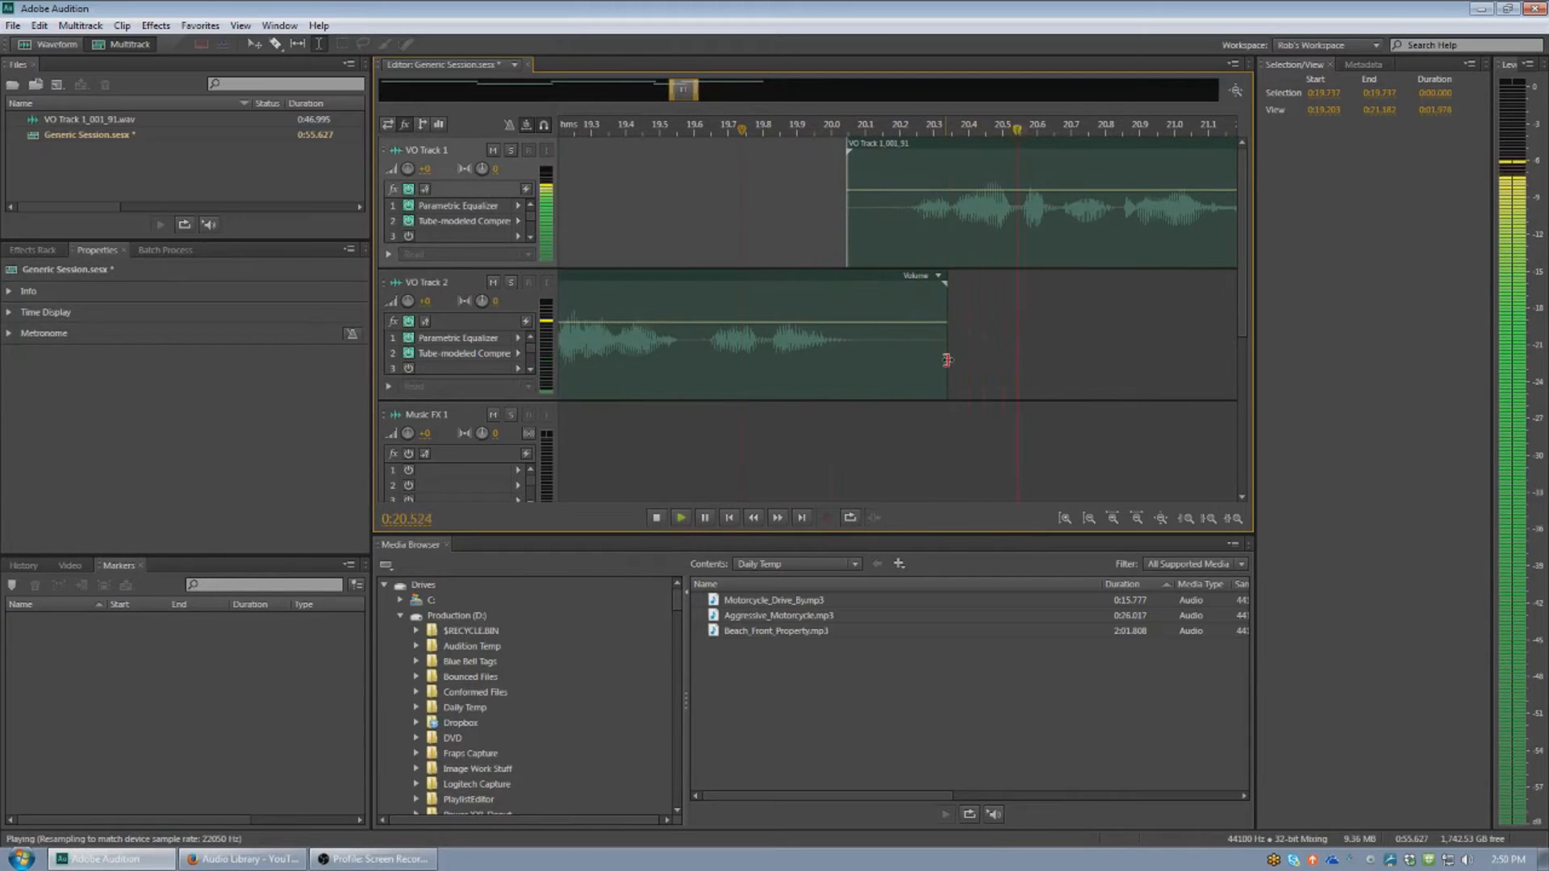
# Step: Trim the short VO Track 2 clip's end to about 20.2 s and the following VO Track 1 clip's start to about 20.1 s
pyautogui.moveTo(946, 360); pyautogui.dragTo(905, 360)
pyautogui.click(716, 225)
pyautogui.moveTo(847, 234); pyautogui.dragTo(875, 234)
# Step: Trim the end of the last VO Track 1 clip to about 25.3 s and give it a short fade-out
pyautogui.scroll(-5, 868, 260)
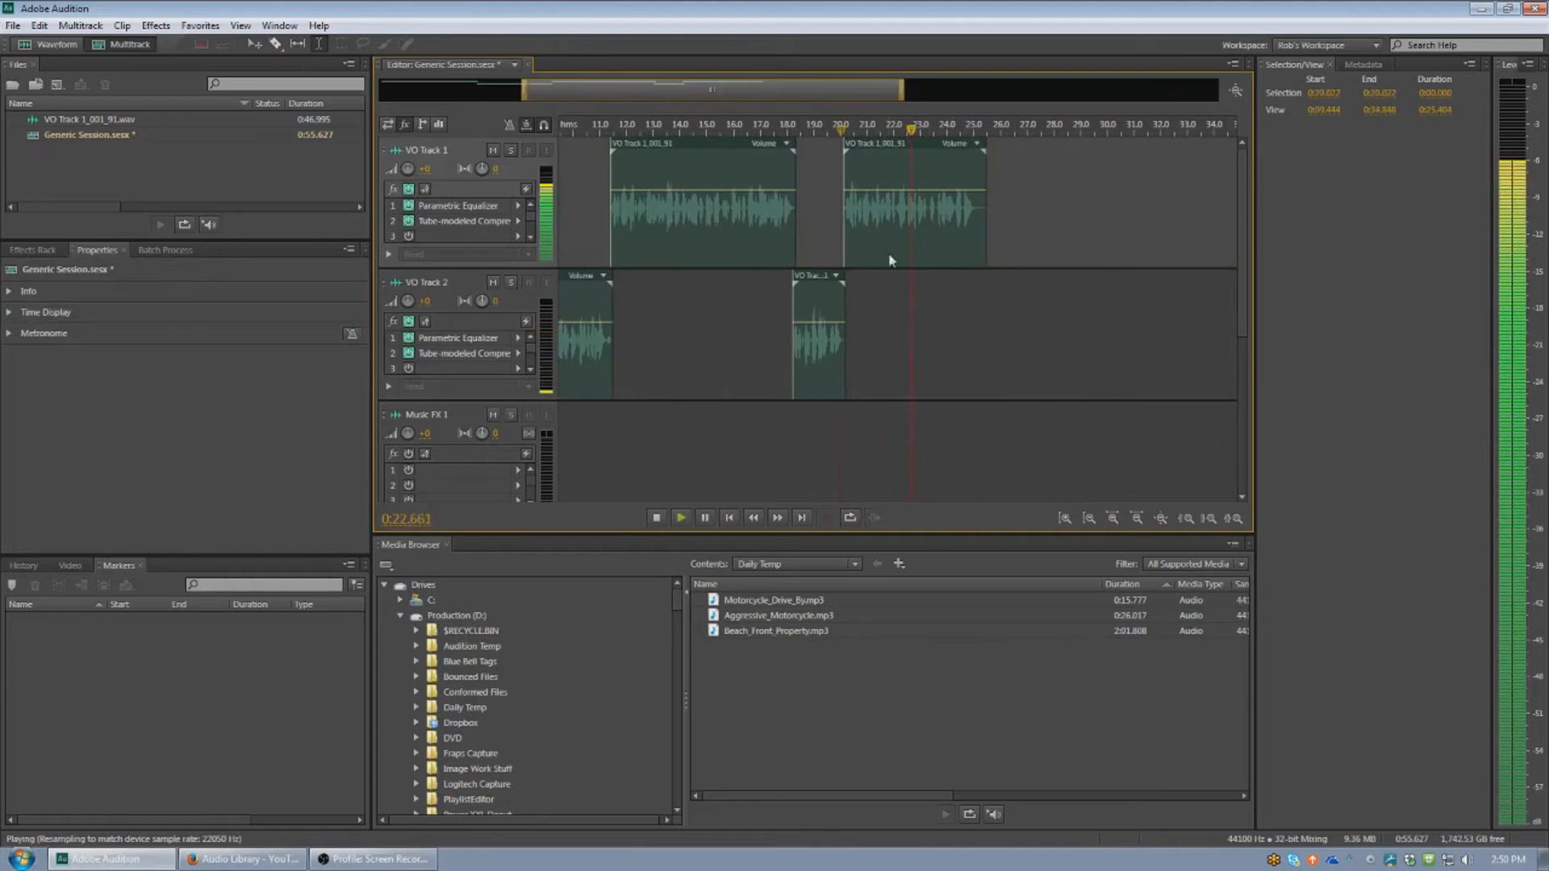
pyautogui.click(868, 260)
pyautogui.scroll(3, 979, 234)
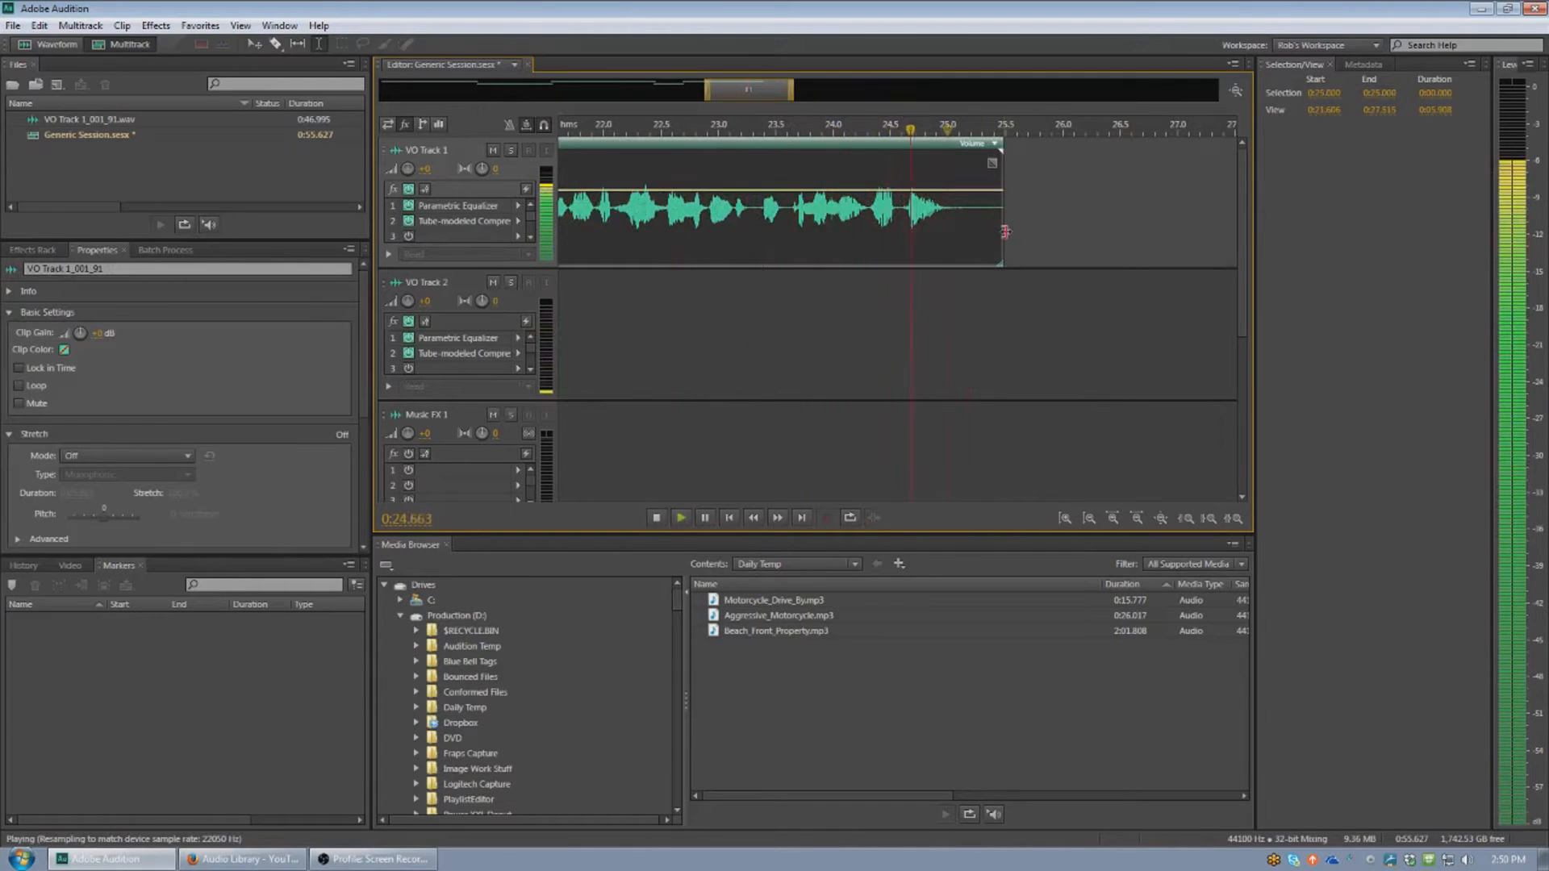
pyautogui.moveTo(1005, 232); pyautogui.dragTo(982, 233)
pyautogui.press('space')
pyautogui.click(943, 238)
pyautogui.moveTo(972, 165); pyautogui.dragTo(952, 165)
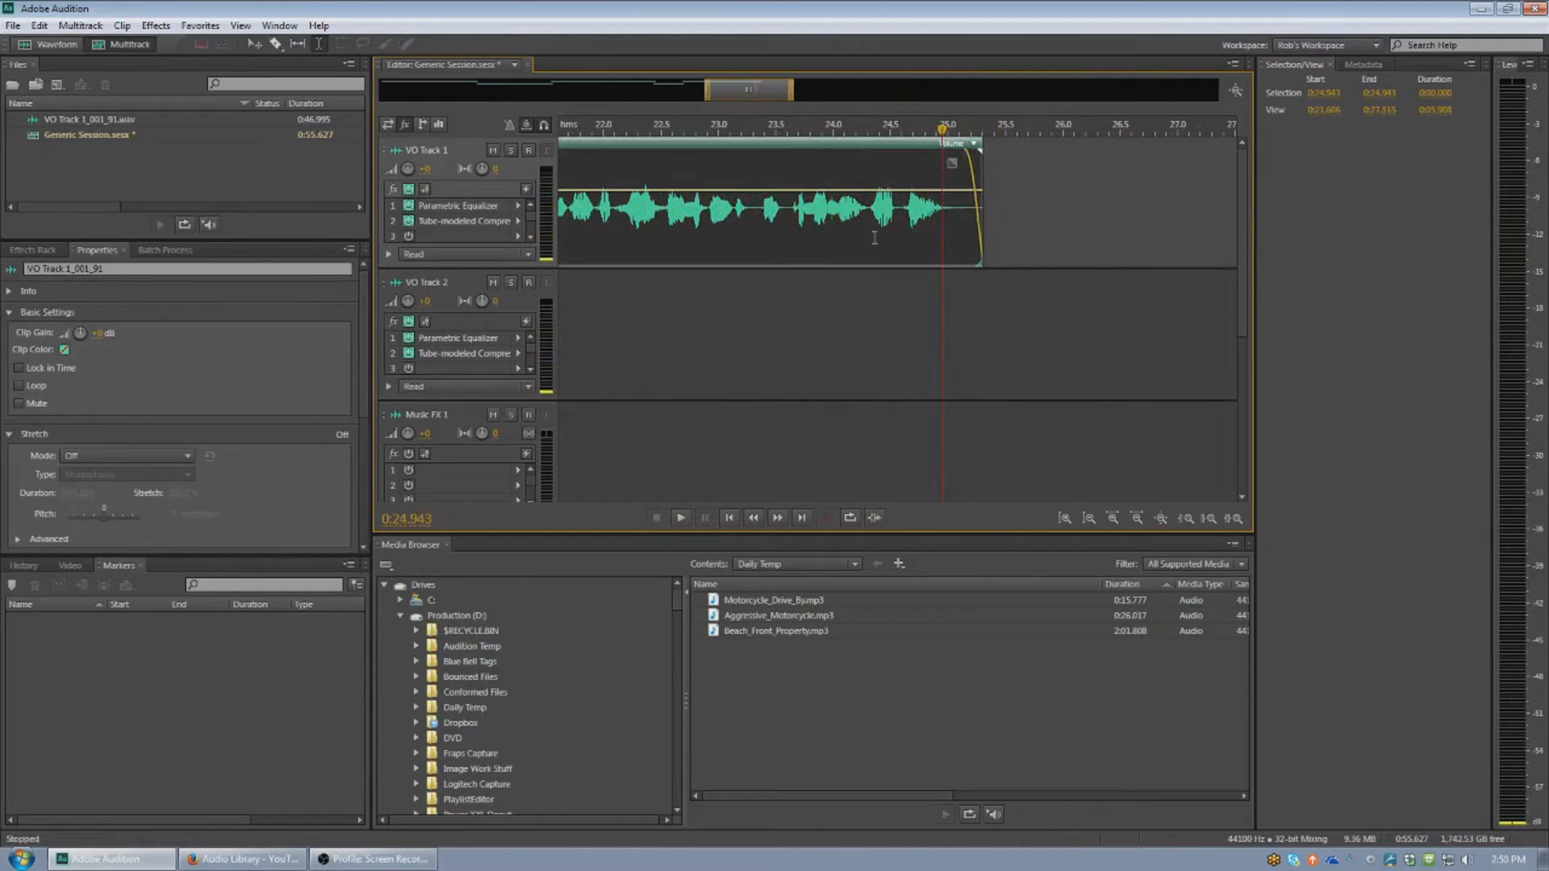
# Step: Group all five voice-over clips on VO Track 1 and VO Track 2
pyautogui.click(875, 236)
pyautogui.scroll(-4, 861, 266)
pyautogui.moveTo(796, 87); pyautogui.dragTo(551, 69)
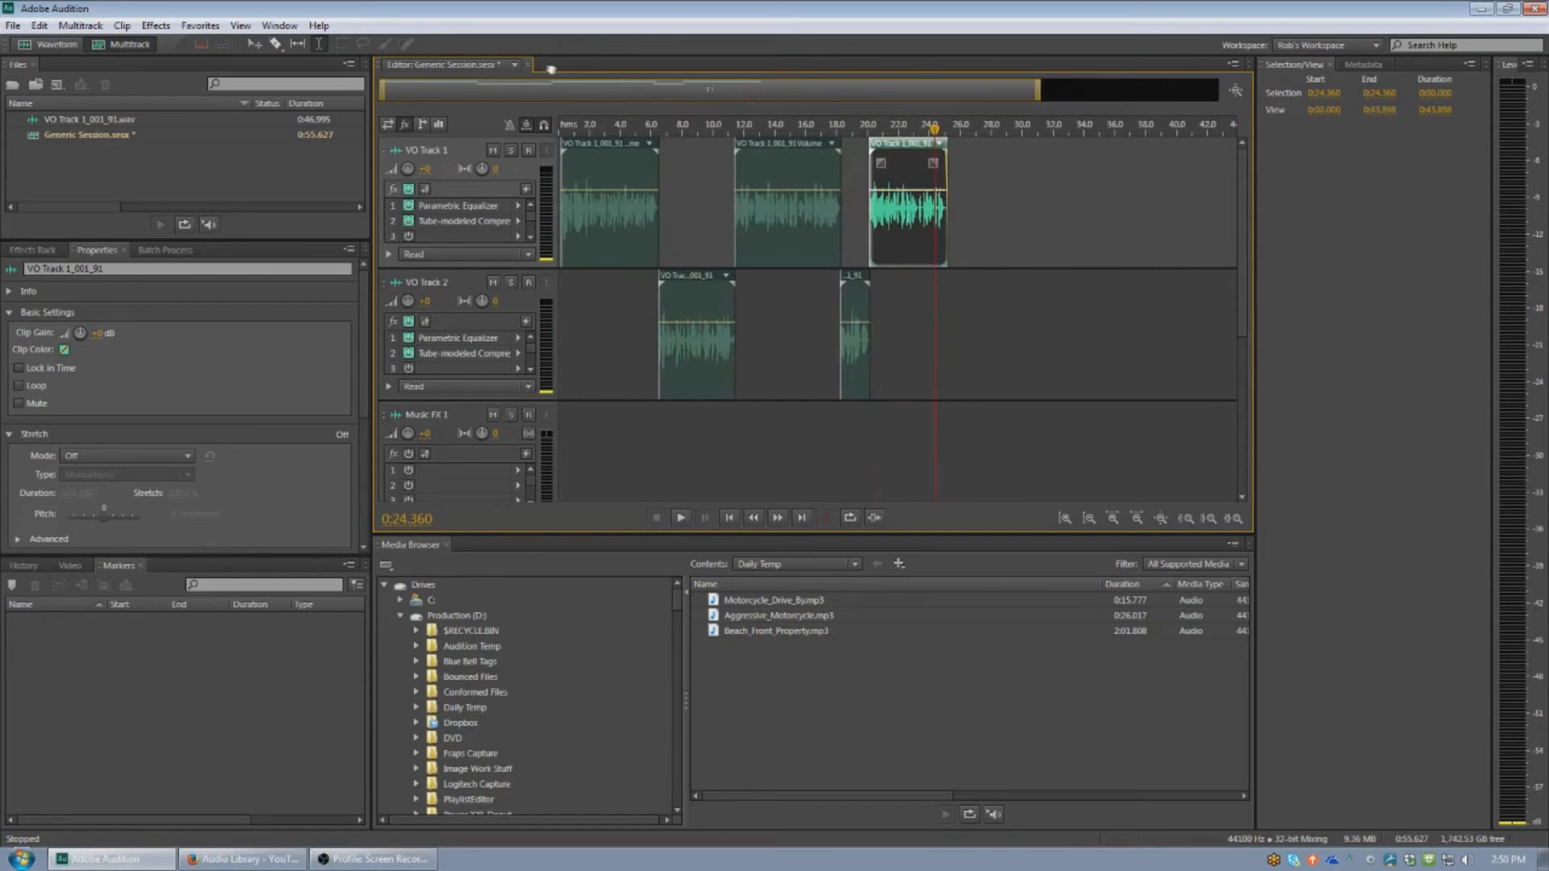
pyautogui.click(614, 228)
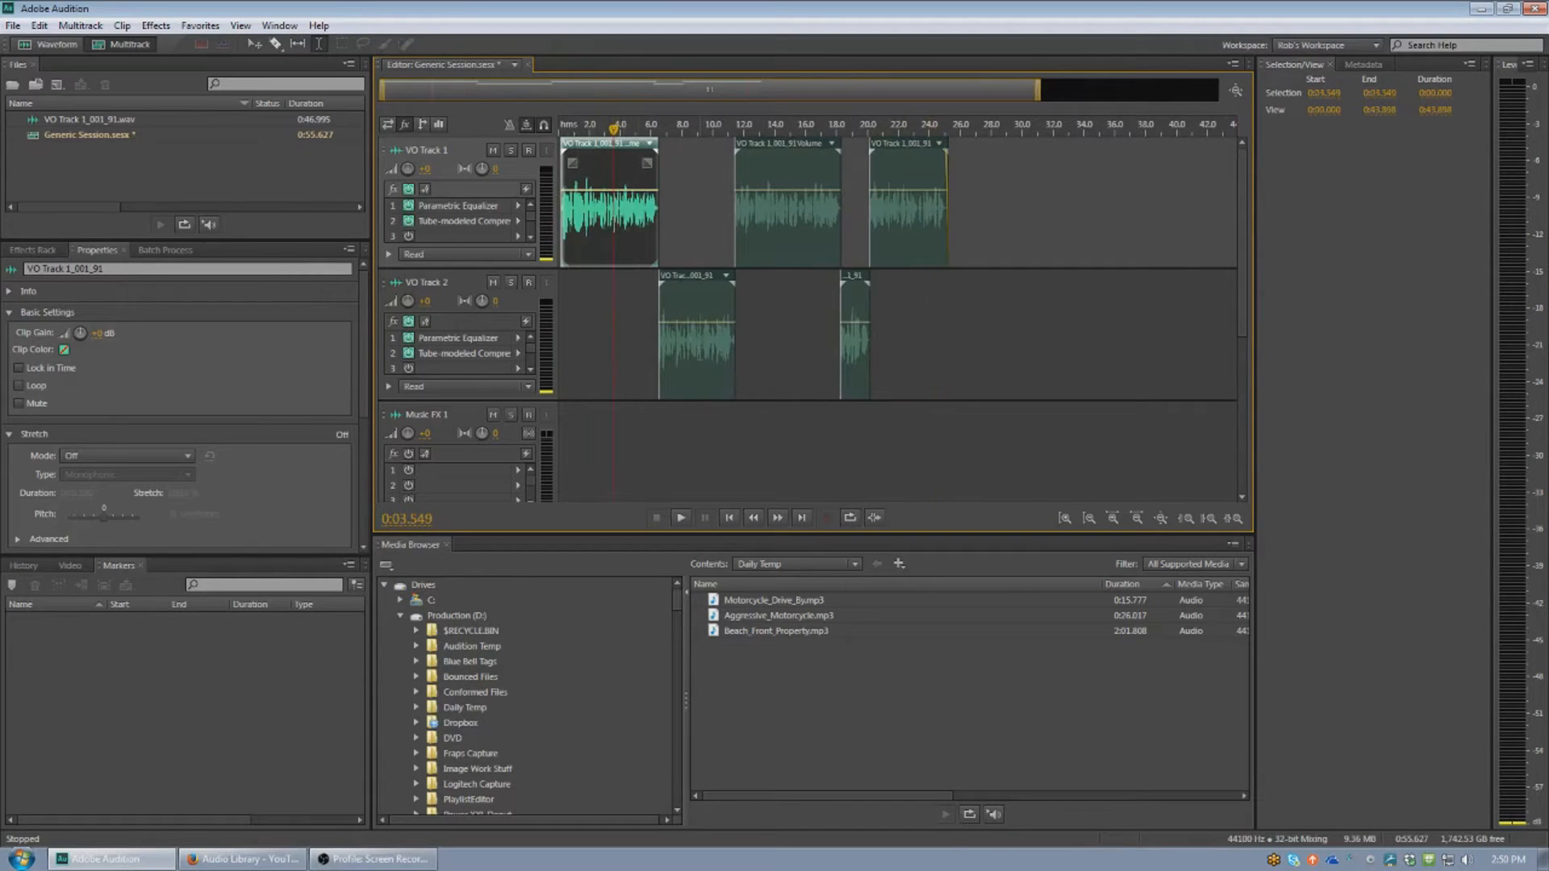
pyautogui.keyDown('ctrl'); pyautogui.click(711, 371); pyautogui.keyUp('ctrl')
pyautogui.keyDown('ctrl'); pyautogui.click(789, 234); pyautogui.keyUp('ctrl')
pyautogui.keyDown('ctrl'); pyautogui.click(862, 352); pyautogui.keyUp('ctrl')
pyautogui.keyDown('ctrl'); pyautogui.click(897, 253); pyautogui.keyUp('ctrl')
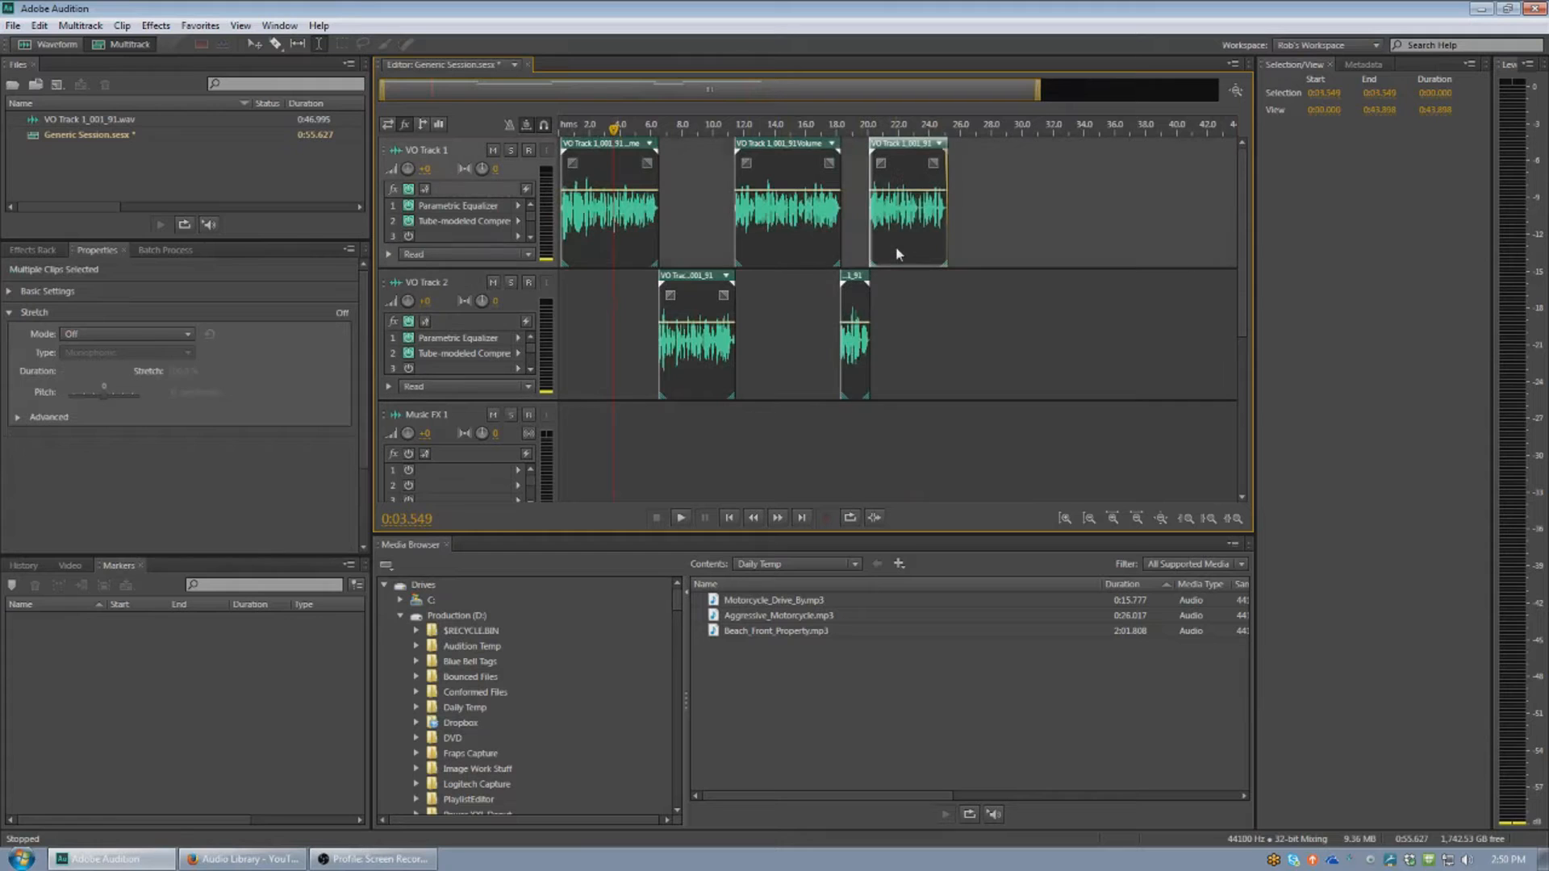
pyautogui.hotkey('ctrl', 'g')
pyautogui.click(799, 322)
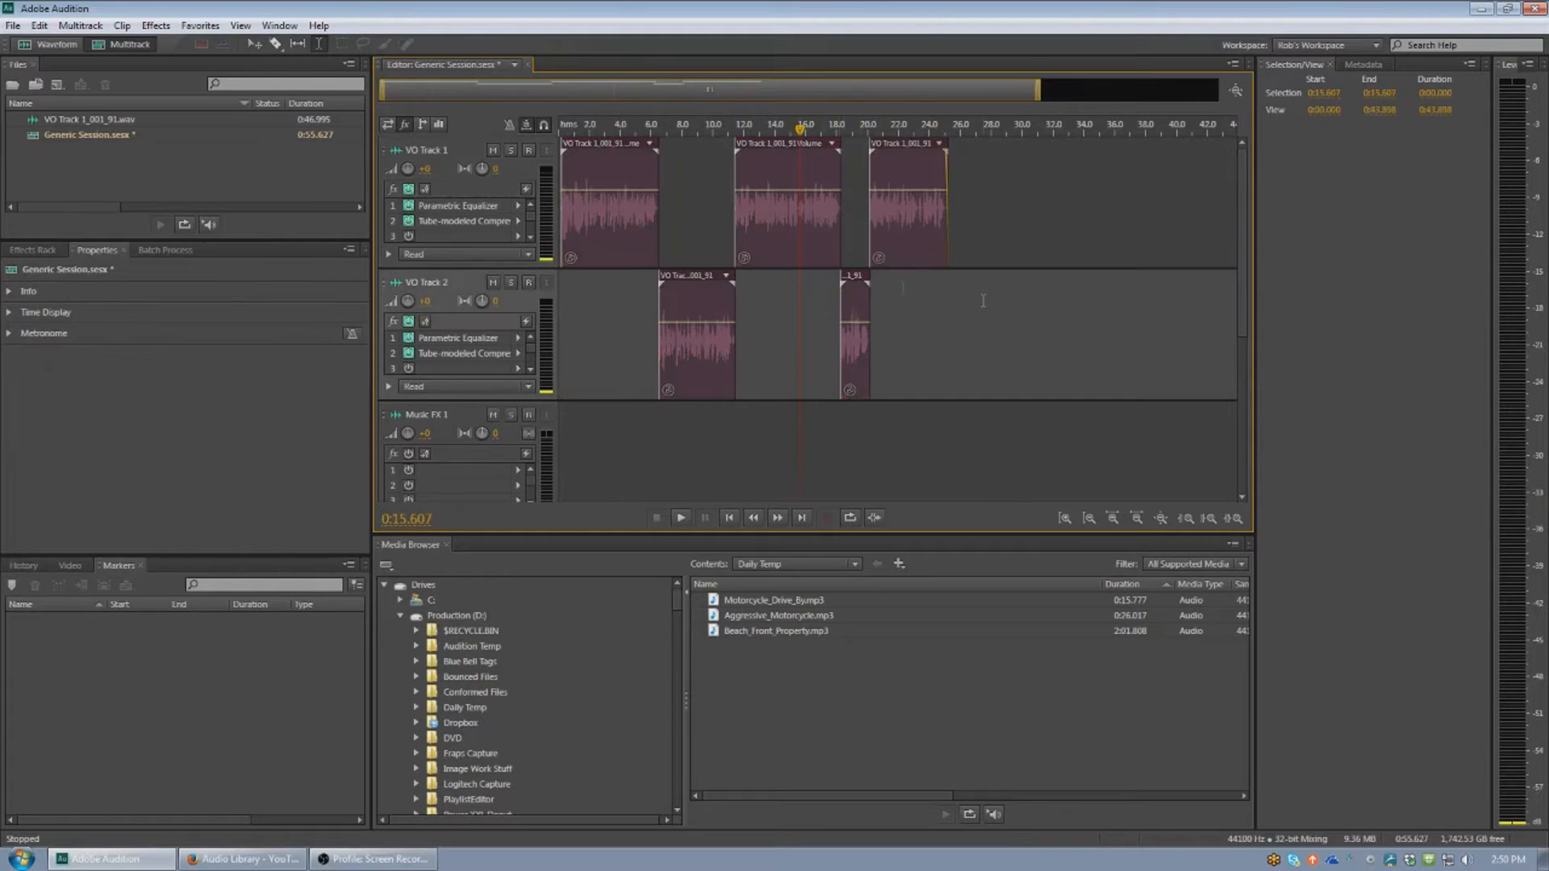
# Step: Move the grouped voice-over clips along the timeline so the first clip starts at about 4.9 s
pyautogui.moveTo(928, 247); pyautogui.dragTo(1046, 249)
pyautogui.moveTo(907, 252); pyautogui.dragTo(991, 250)
pyautogui.moveTo(803, 235); pyautogui.dragTo(747, 235)
pyautogui.moveTo(855, 373); pyautogui.dragTo(787, 374)
pyautogui.click(621, 379)
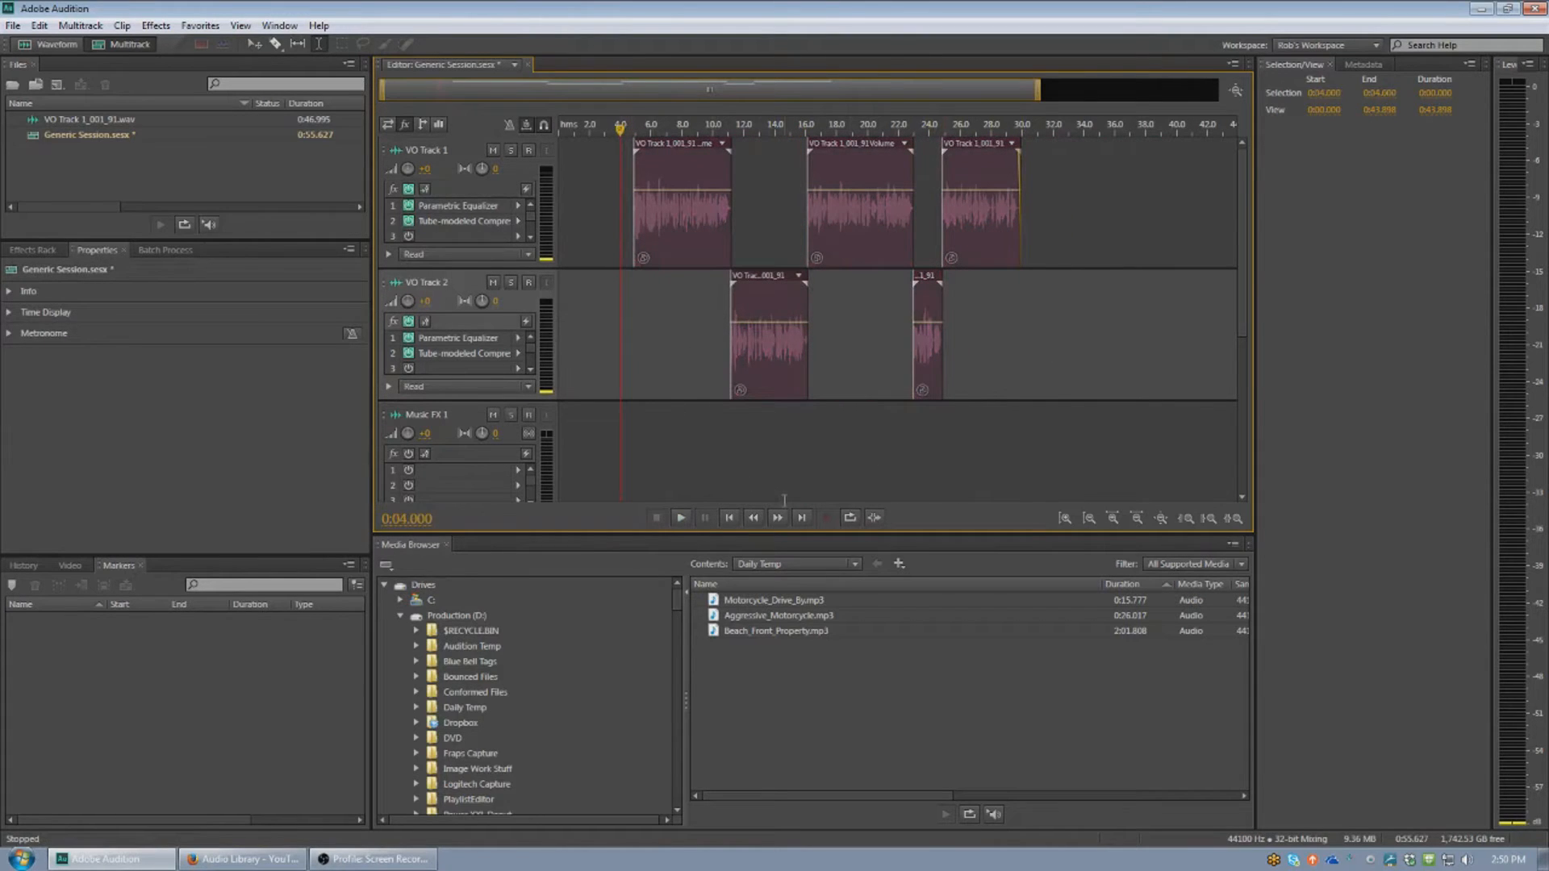
# Step: Place Aggressive_Motorcycle.mp3 at the start of Music FX 1 with a short fade-in and play the opening
pyautogui.moveTo(782, 618); pyautogui.dragTo(495, 440)
pyautogui.scroll(4, 667, 478)
pyautogui.press('Home')
pyautogui.press('space')
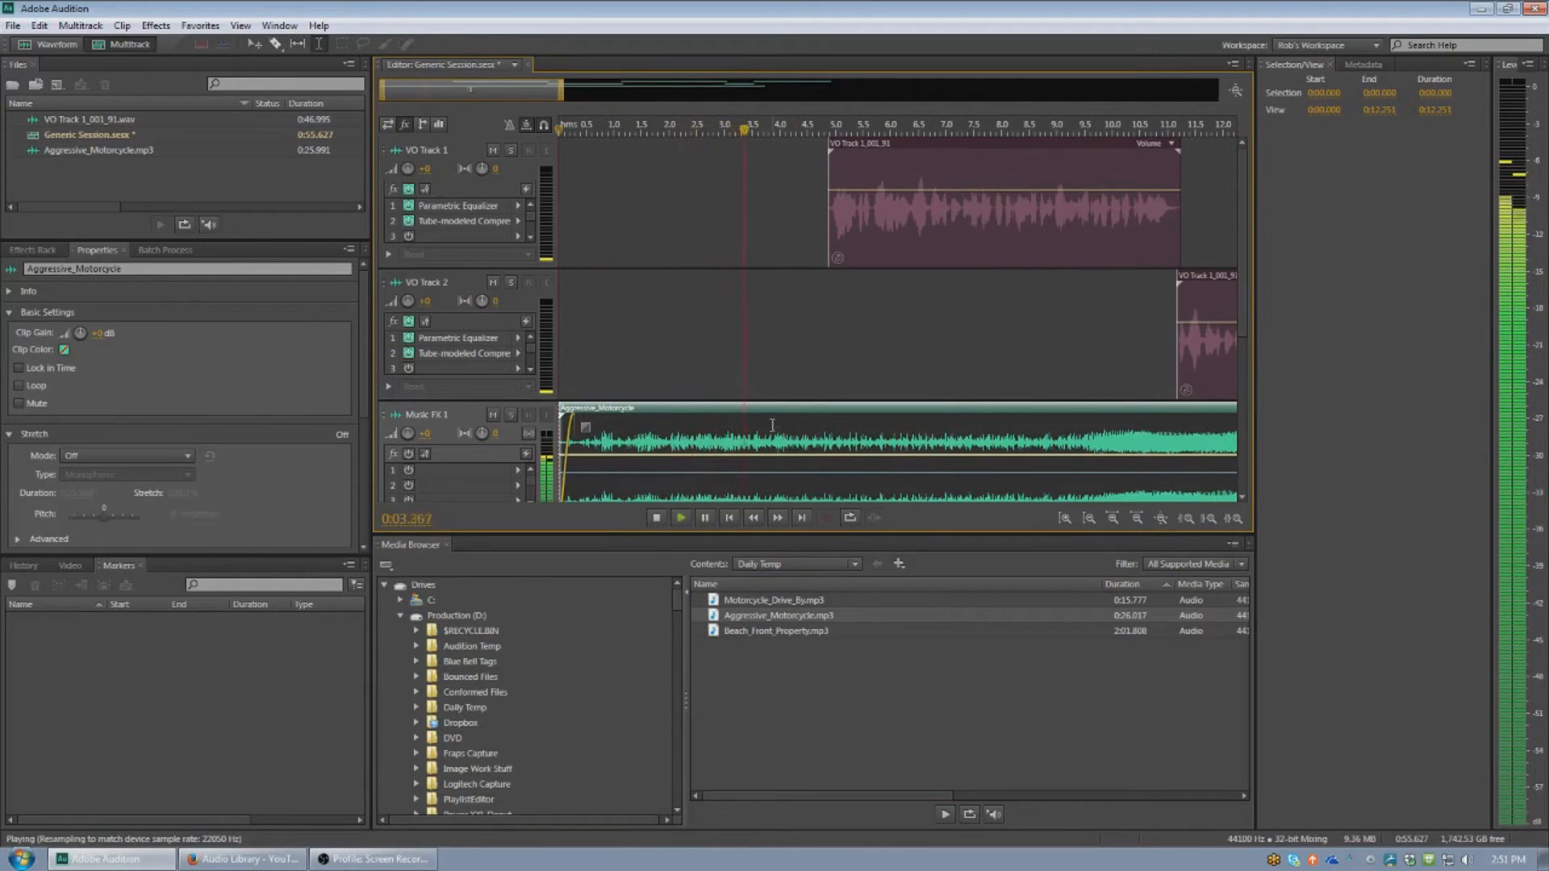
pyautogui.press('space')
pyautogui.press('space')
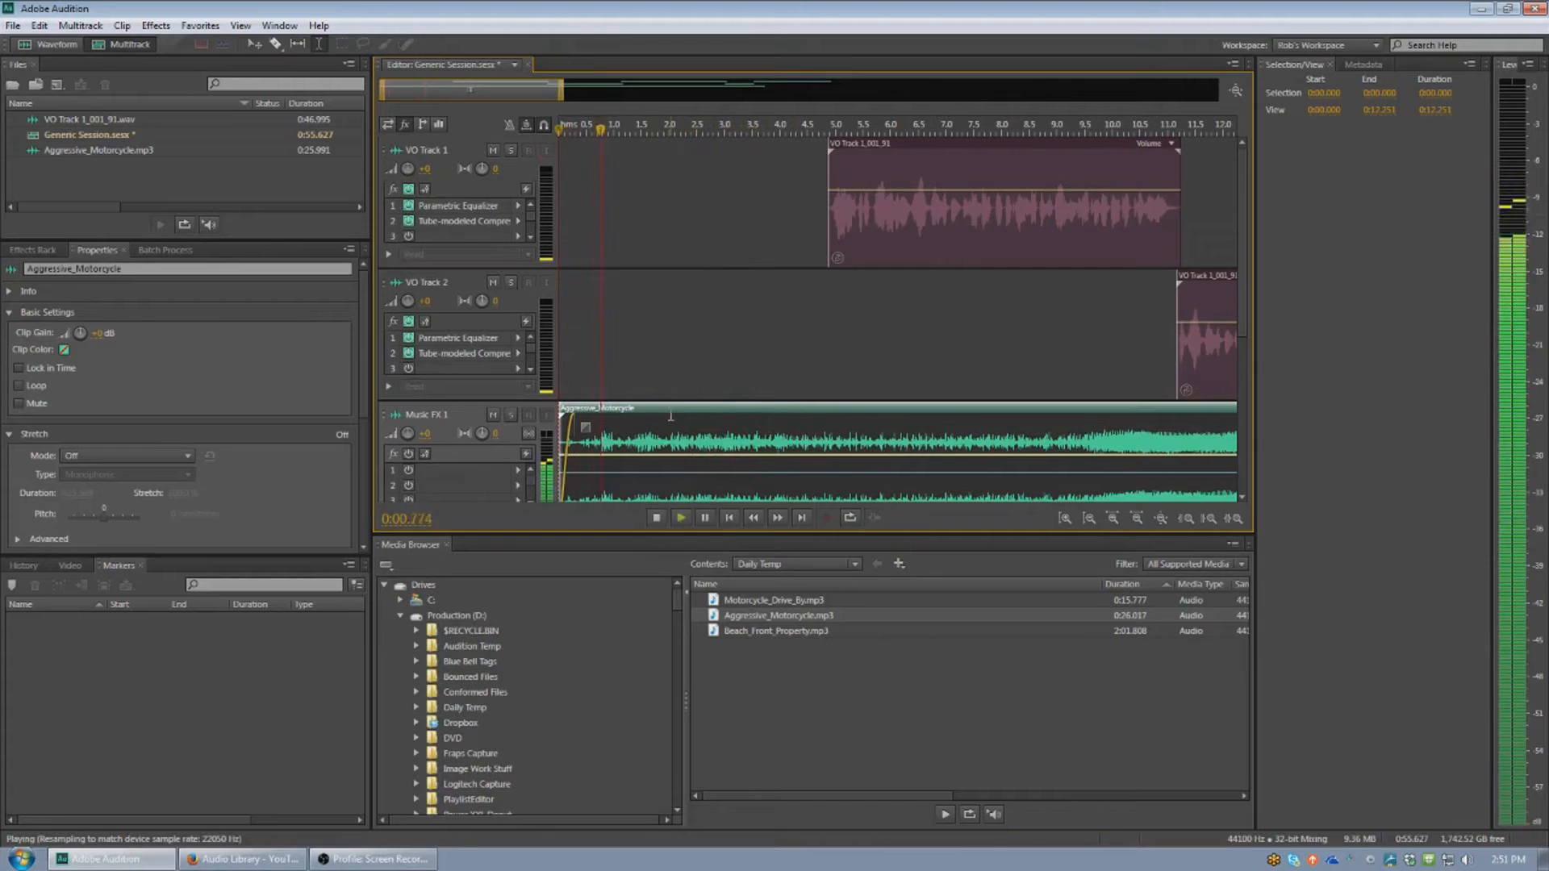
pyautogui.press('space')
# Step: Move the voice-over group so its first clip starts at 1.0 s and play it against the music from the beginning
pyautogui.moveTo(898, 242); pyautogui.dragTo(722, 238)
pyautogui.click(591, 293)
pyautogui.scroll(4, 595, 295)
pyautogui.moveTo(880, 242); pyautogui.dragTo(754, 242)
pyautogui.scroll(-3, 676, 314)
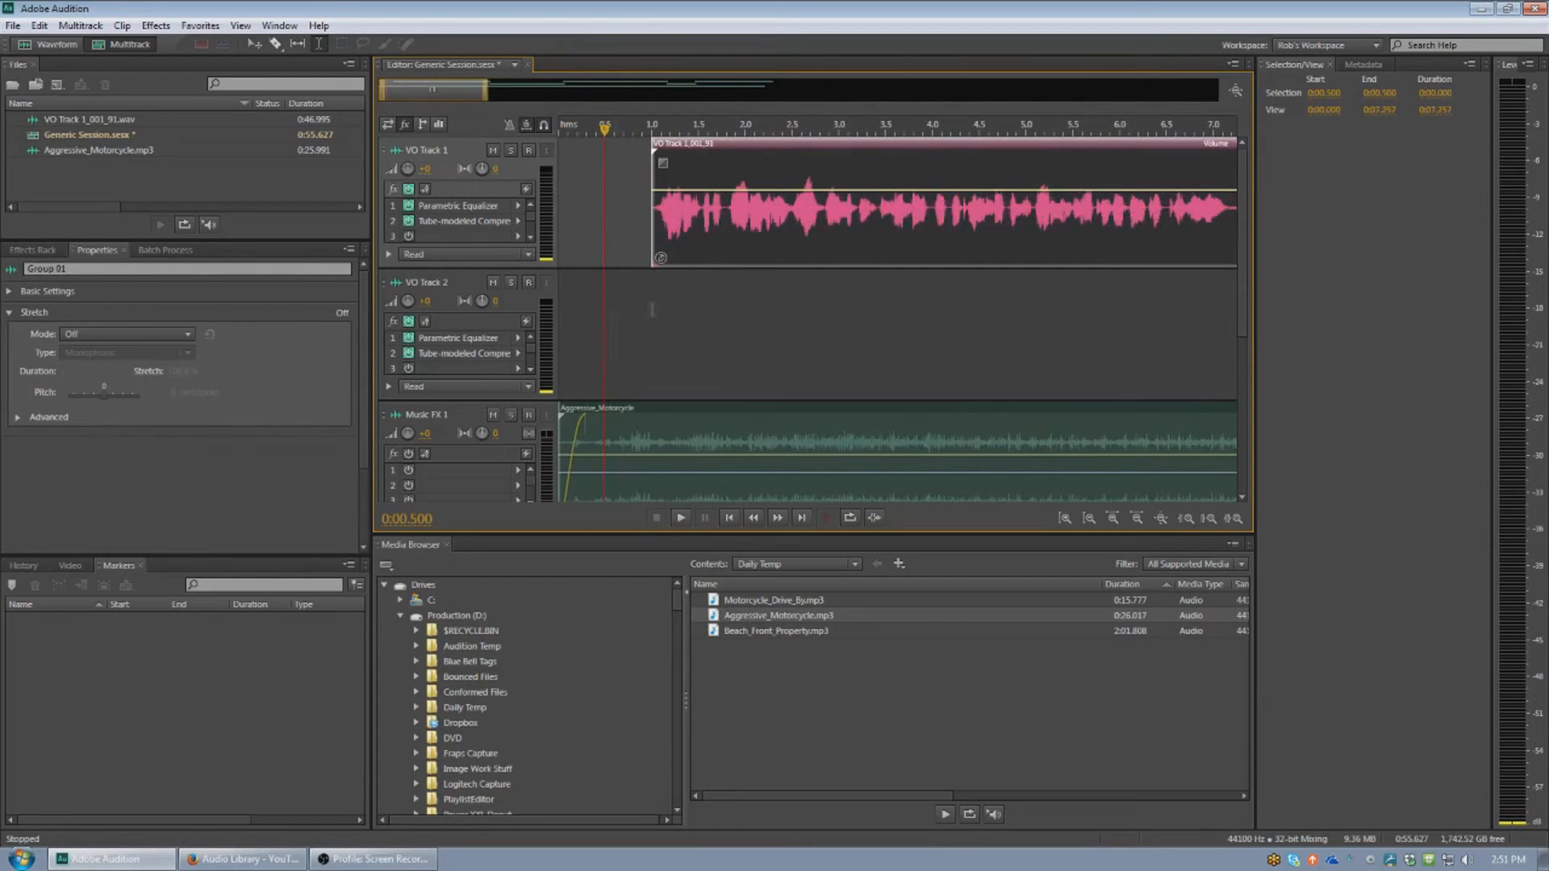
pyautogui.press('space')
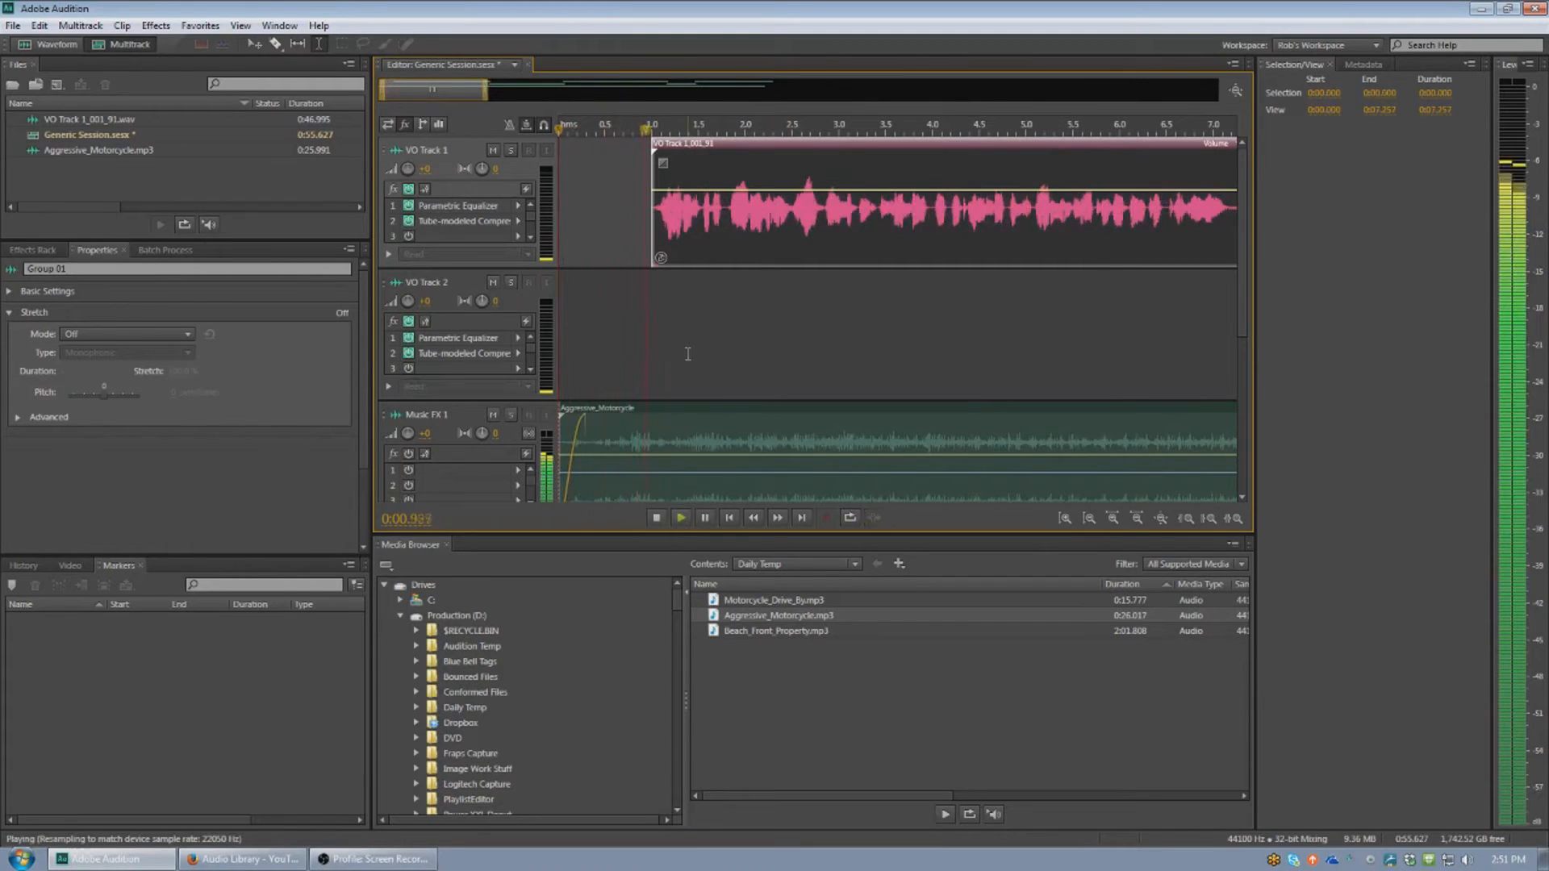
pyautogui.scroll(-3, 840, 377)
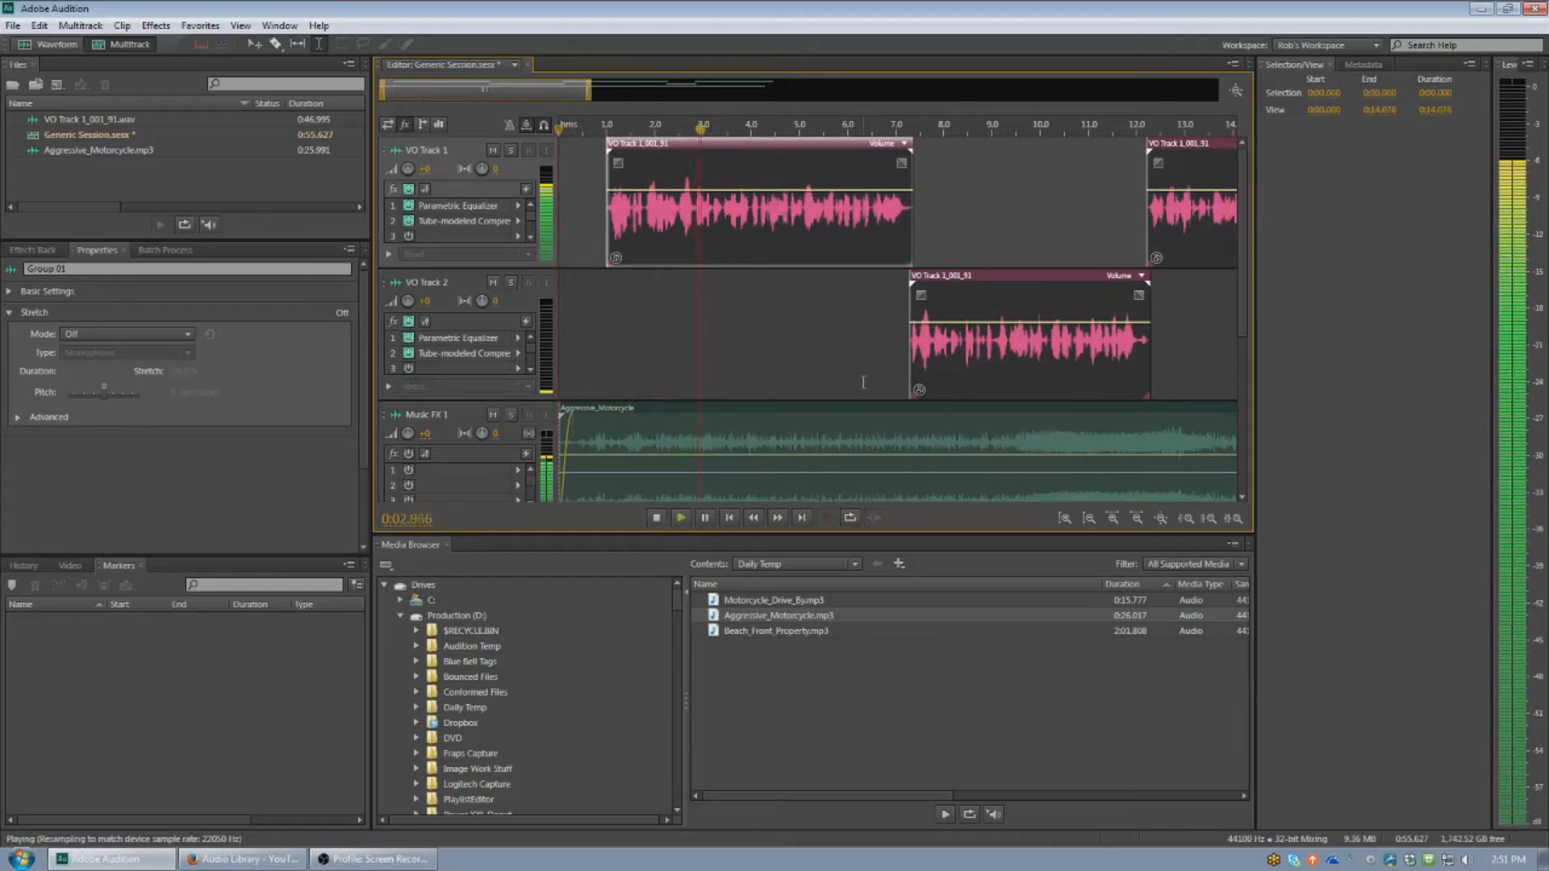
pyautogui.press('space')
# Step: Ungroup the voice-over clips on VO Track 1 and VO Track 2
pyautogui.click(916, 388)
pyautogui.scroll(-1, 918, 390)
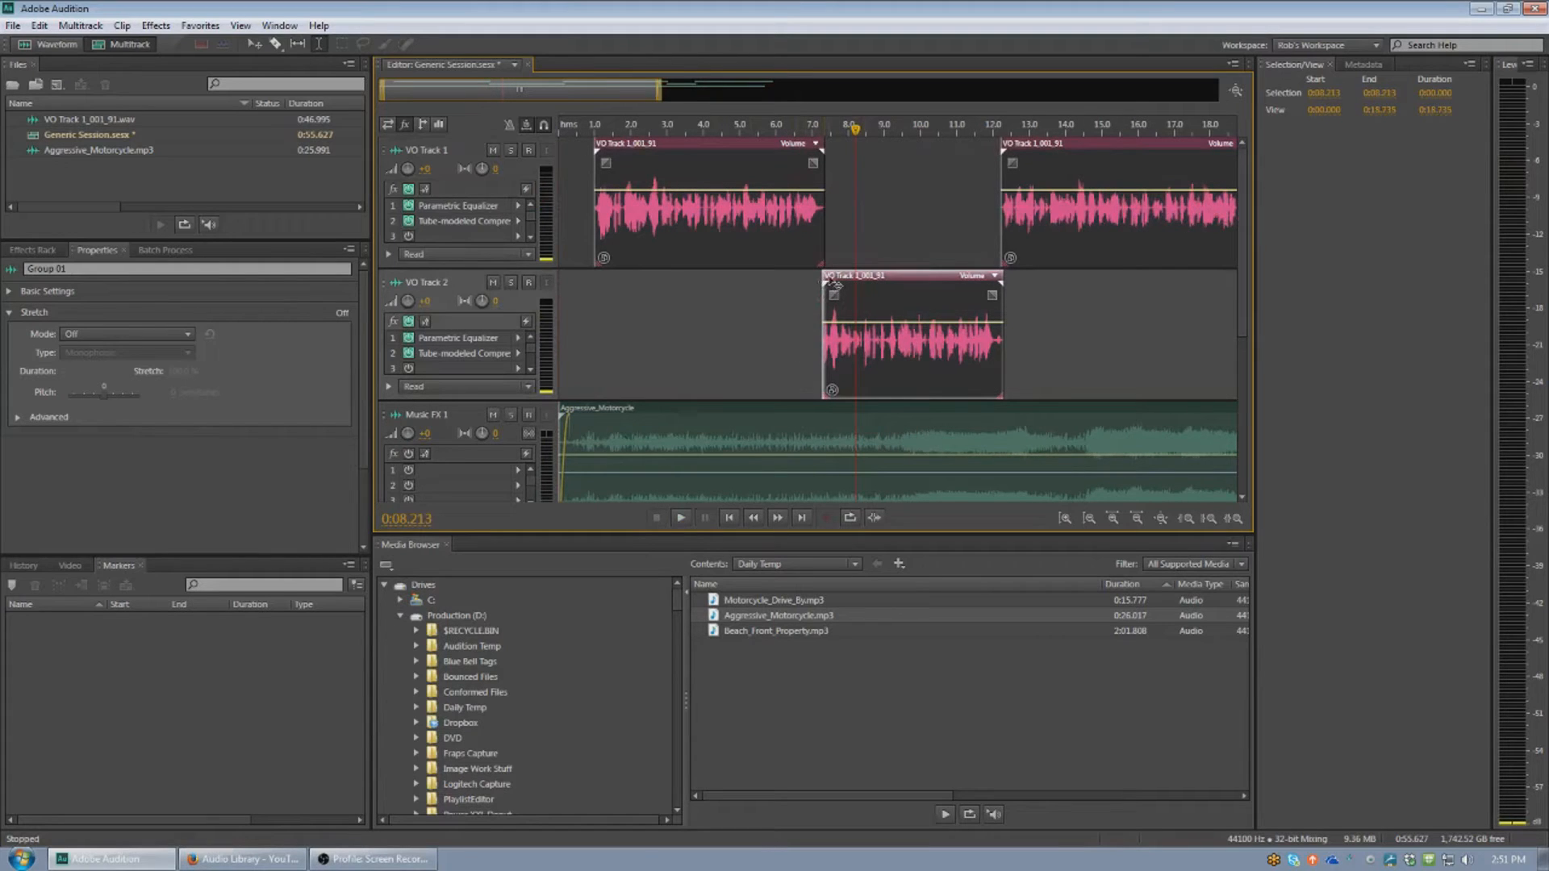
pyautogui.scroll(-1, 835, 284)
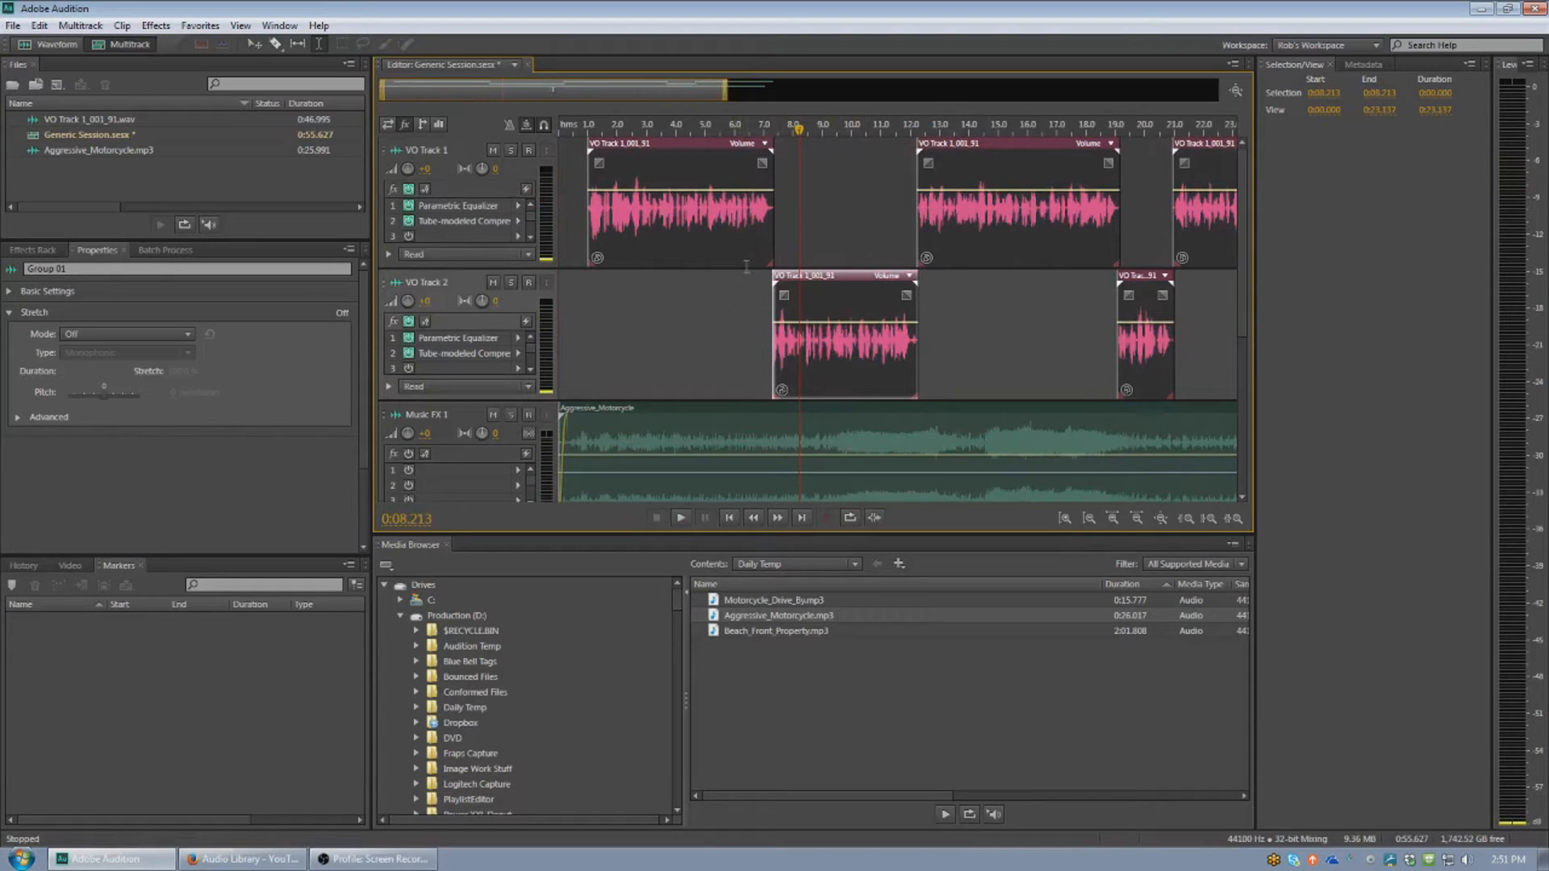
pyautogui.click(720, 239)
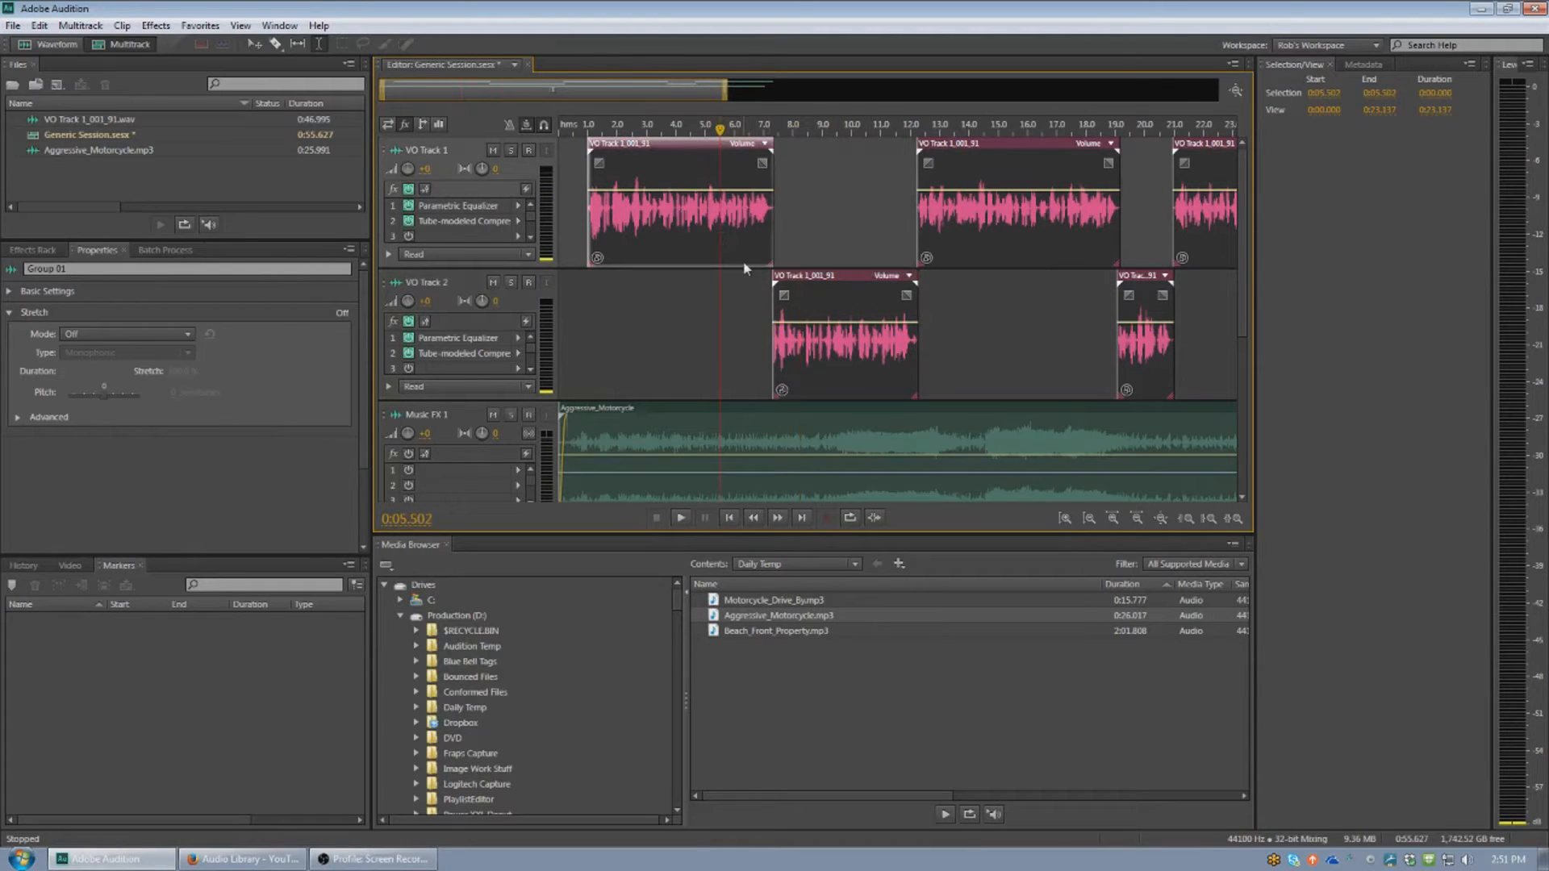
pyautogui.click(743, 321)
# Step: Group every voice-over clip except the first and move the new group so it starts at about 10.25 s
pyautogui.click(813, 363)
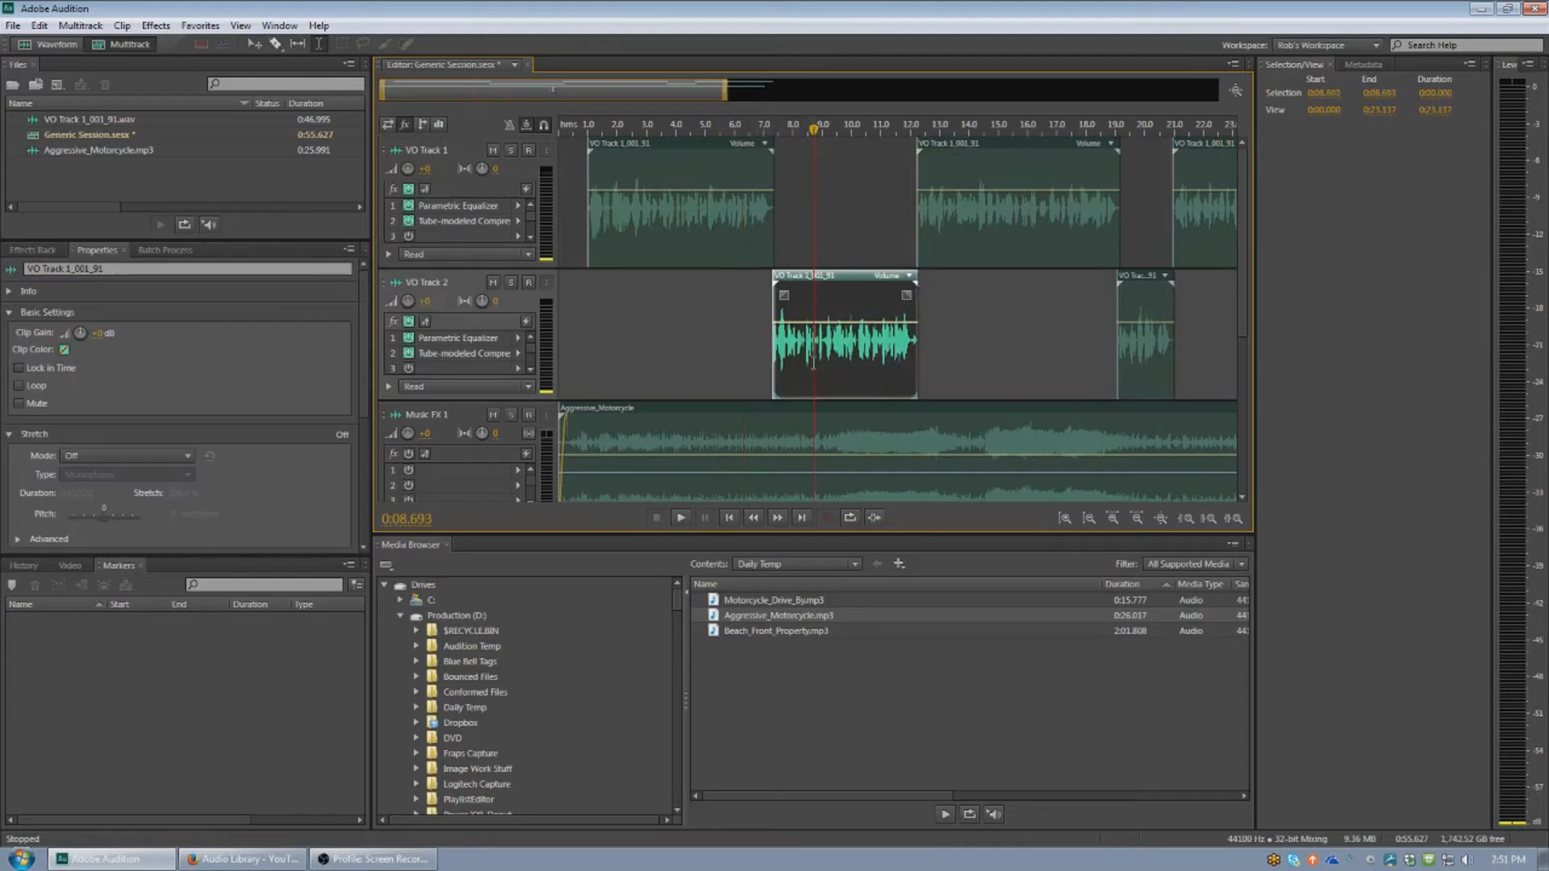
pyautogui.keyDown('ctrl'); pyautogui.click(949, 241); pyautogui.keyUp('ctrl')
pyautogui.keyDown('ctrl'); pyautogui.click(1205, 212); pyautogui.keyUp('ctrl')
pyautogui.keyDown('ctrl'); pyautogui.click(1139, 352); pyautogui.keyUp('ctrl')
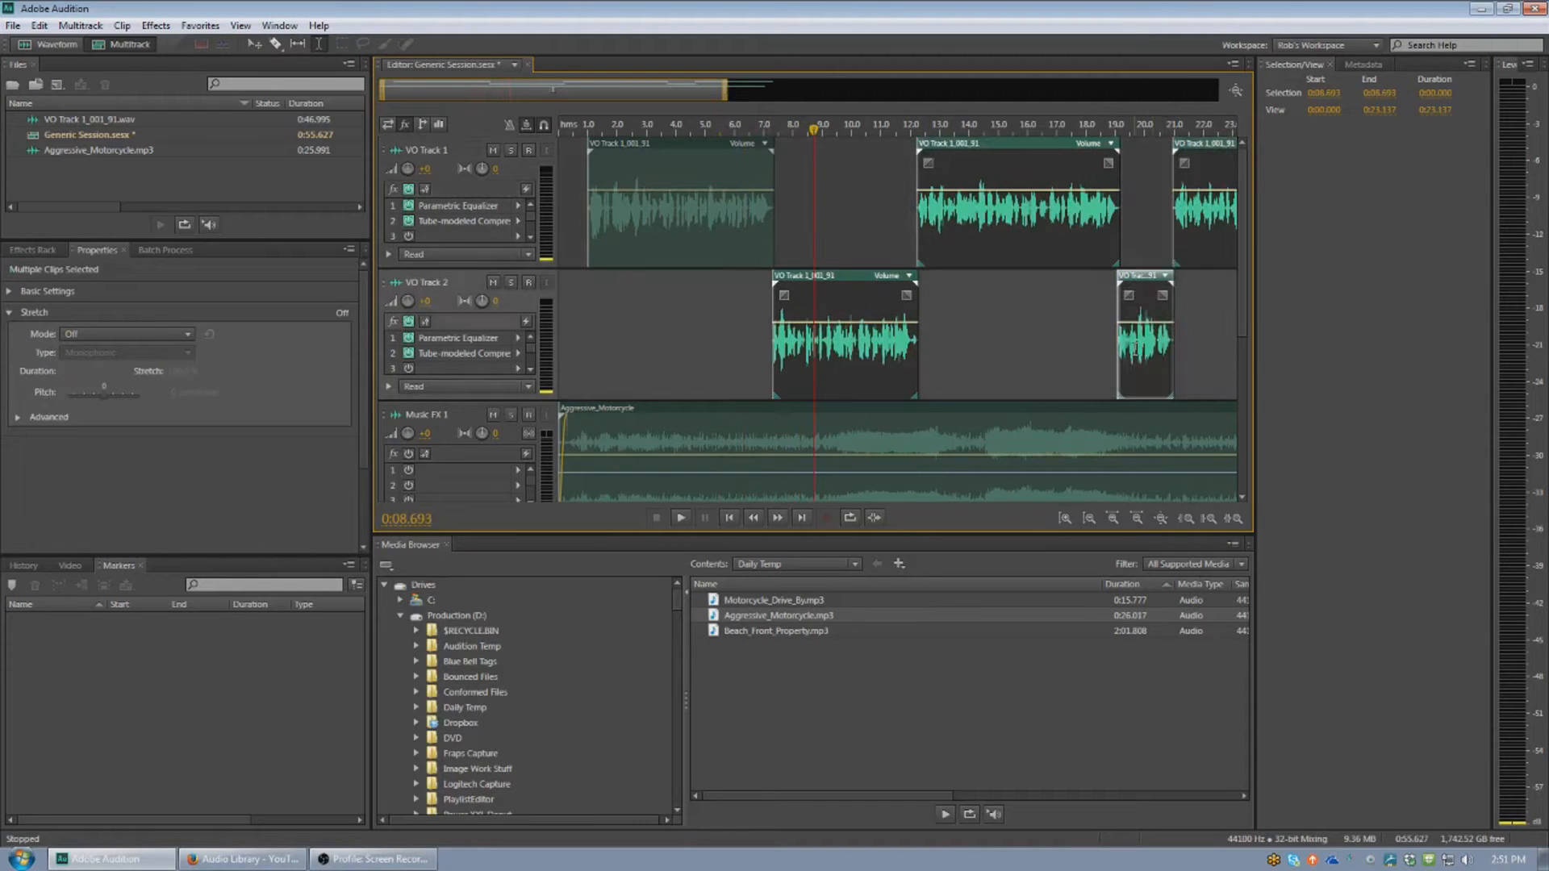
pyautogui.hotkey('ctrl', 'g')
pyautogui.moveTo(881, 374); pyautogui.dragTo(968, 375)
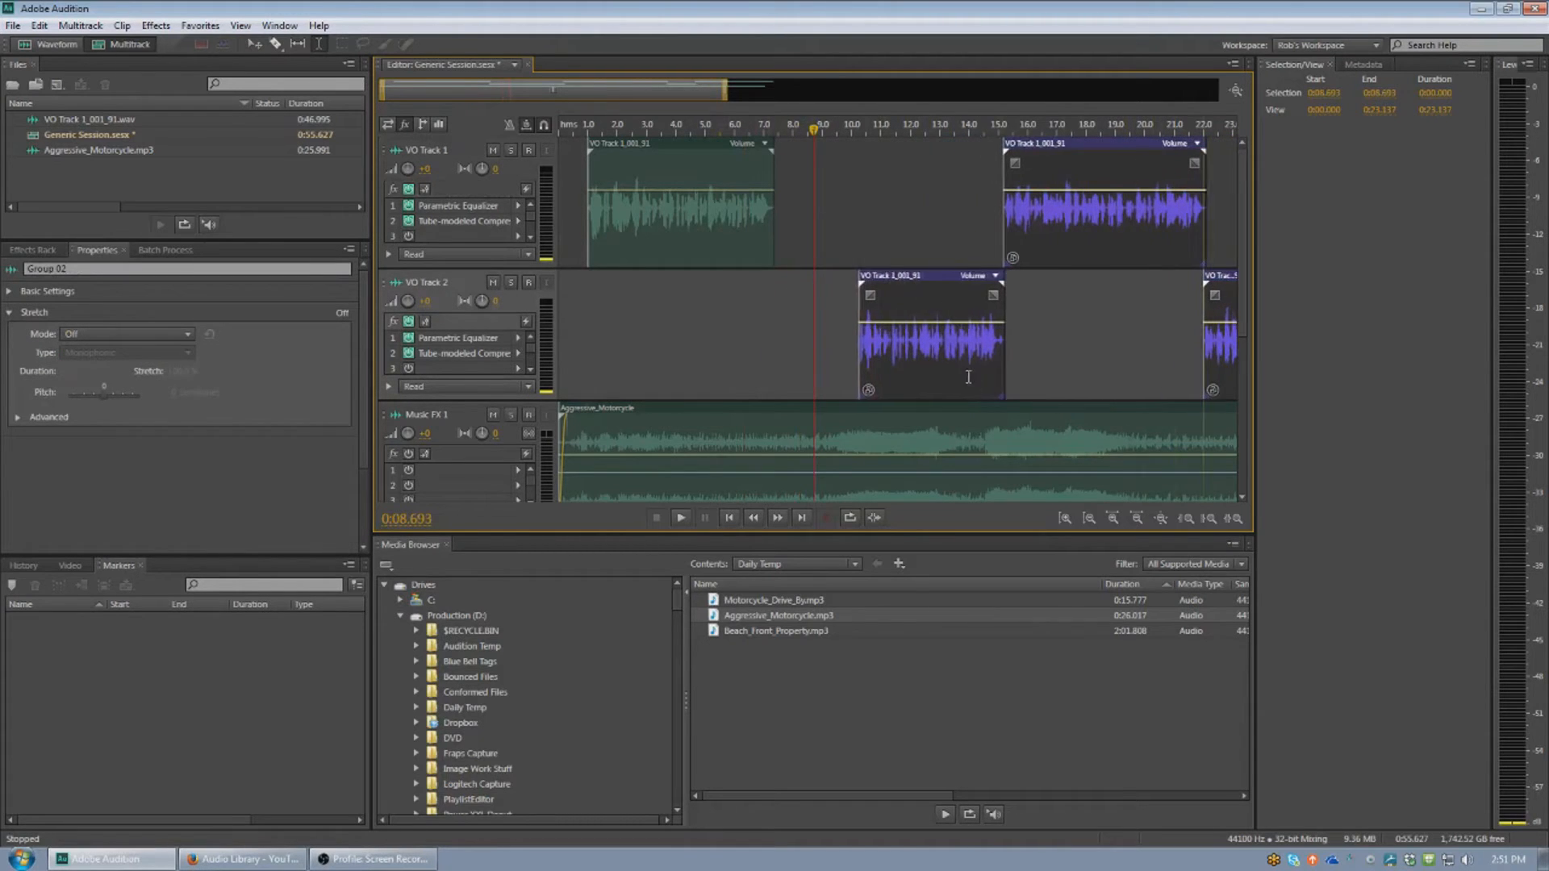
# Step: Split the Aggressive_Motorcycle clip at about 14.33 s and trim the end of its first part back to about 7 s
pyautogui.click(976, 457)
pyautogui.hotkey('ctrl', 'k')
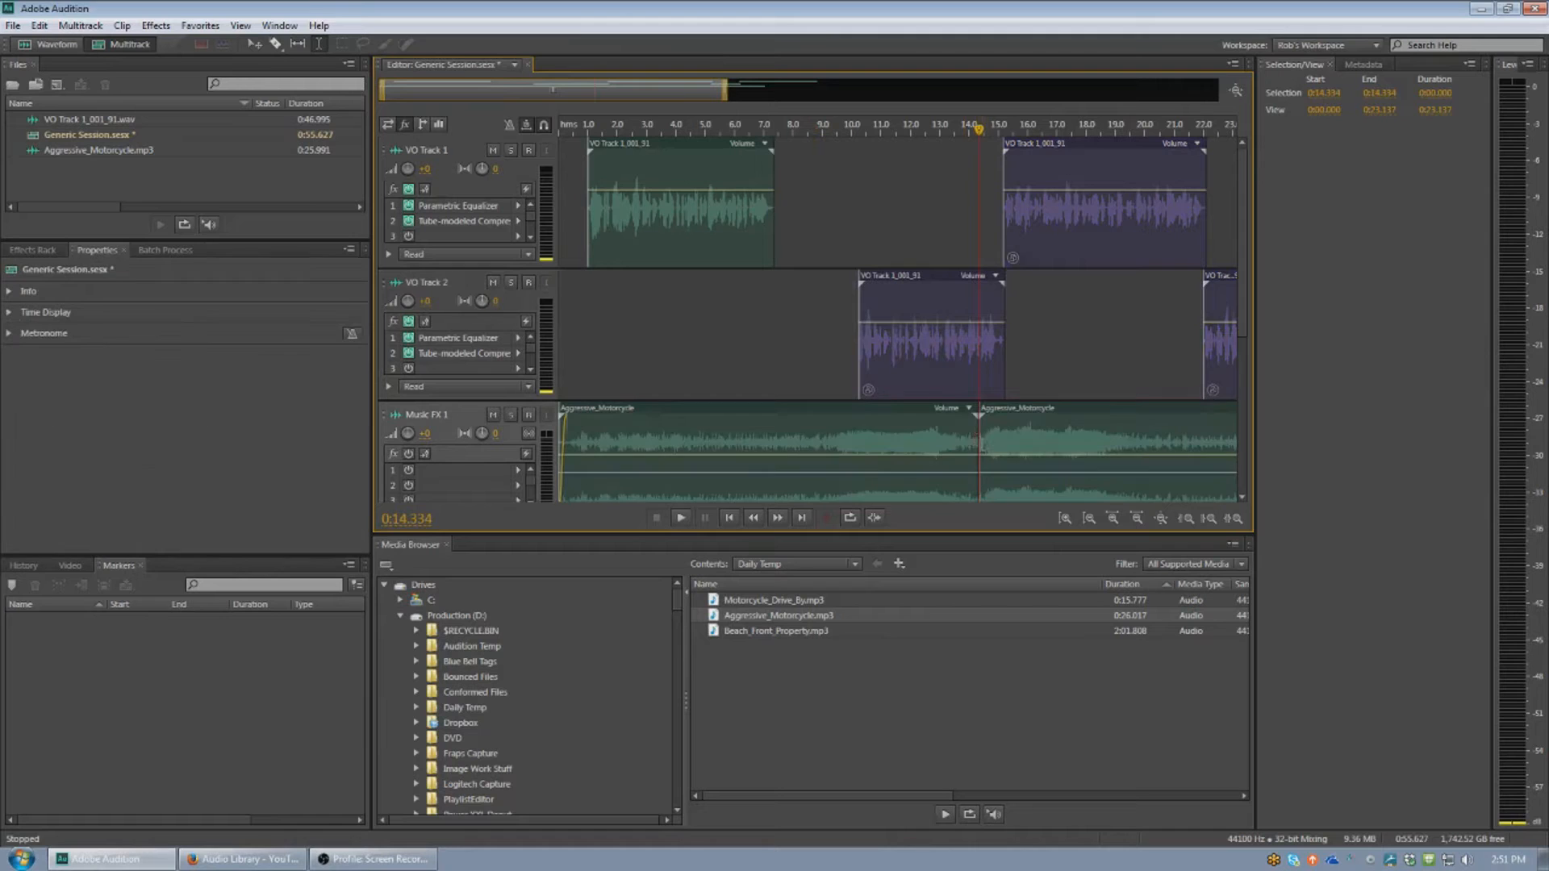
pyautogui.moveTo(977, 438); pyautogui.dragTo(781, 436)
# Step: Move the music's second part to start at 7.0 s, crossfading with the first part's end, and play the transition
pyautogui.moveTo(1013, 409); pyautogui.dragTo(786, 435)
pyautogui.click(761, 364)
pyautogui.scroll(6, 760, 366)
pyautogui.moveTo(895, 410); pyautogui.dragTo(798, 437)
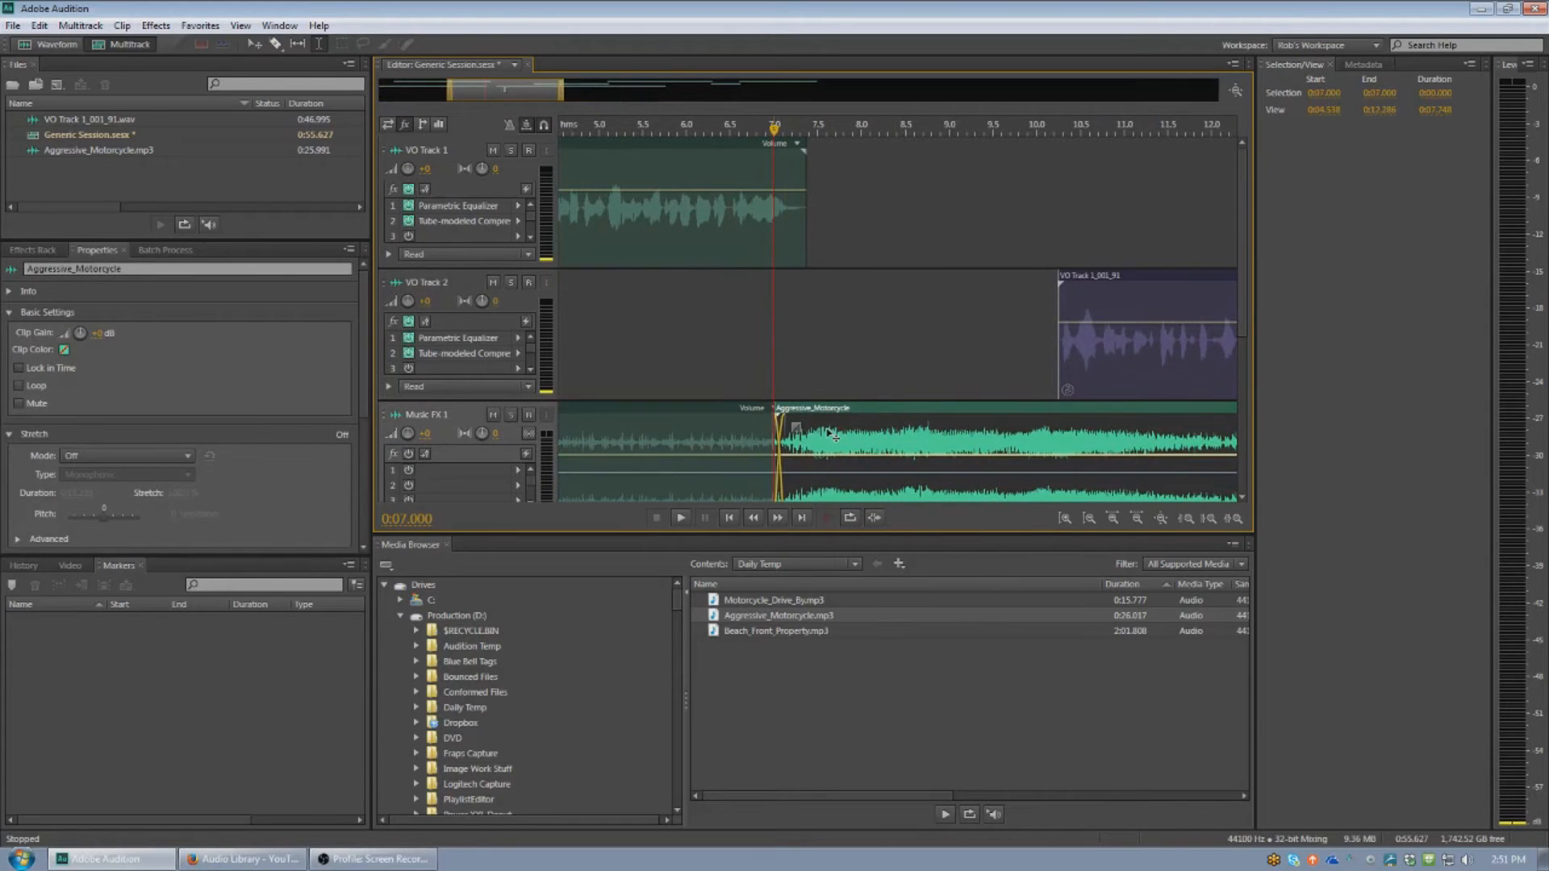
pyautogui.click(708, 440)
pyautogui.click(809, 379)
pyautogui.scroll(-4, 810, 379)
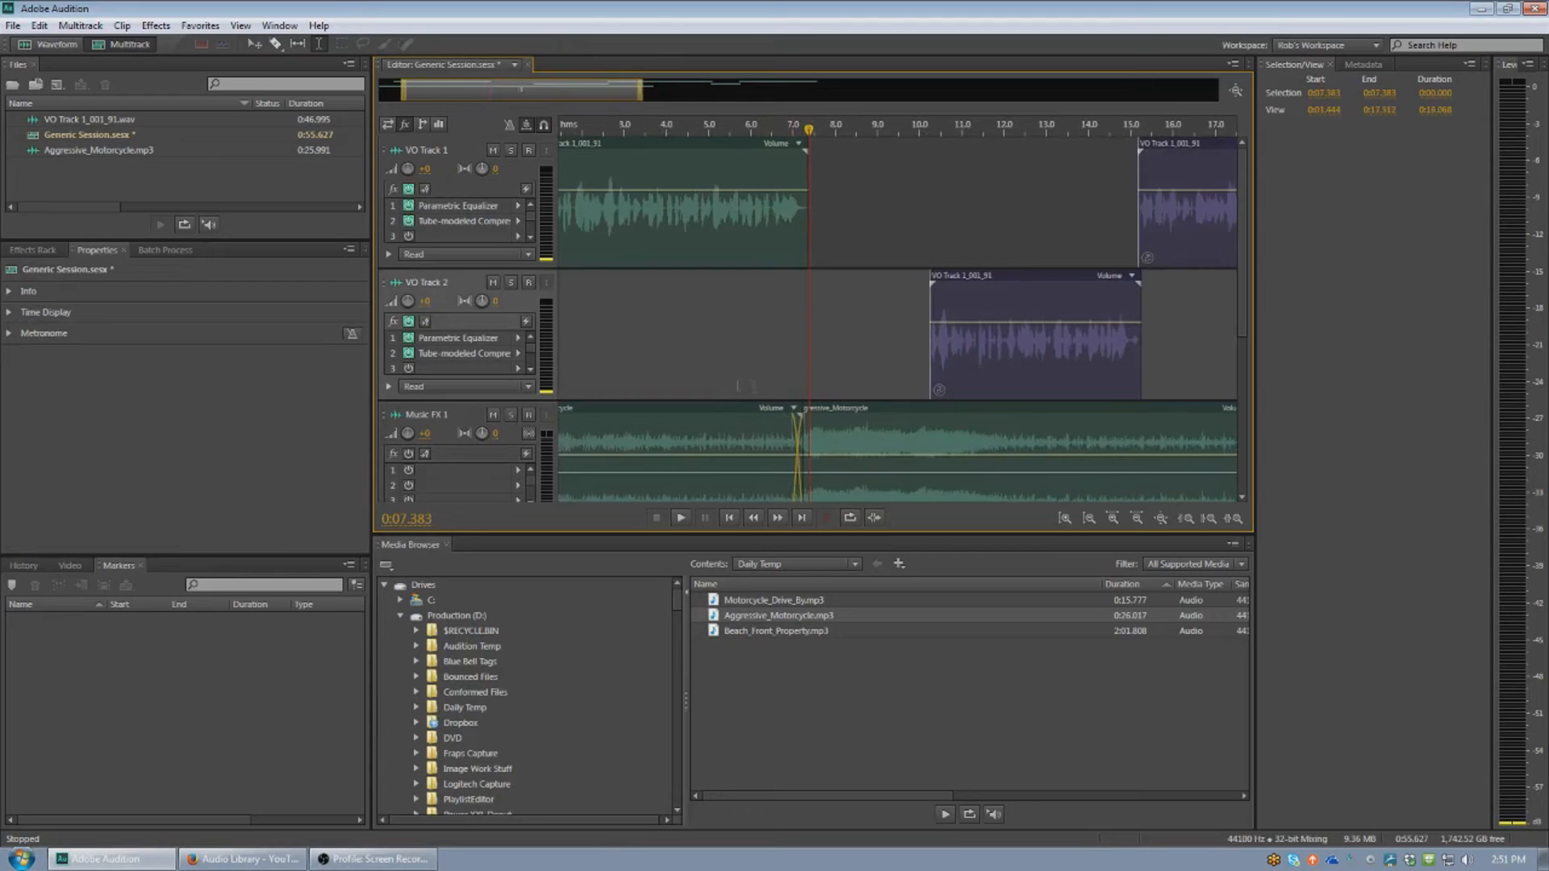
pyautogui.click(647, 365)
pyautogui.press('space')
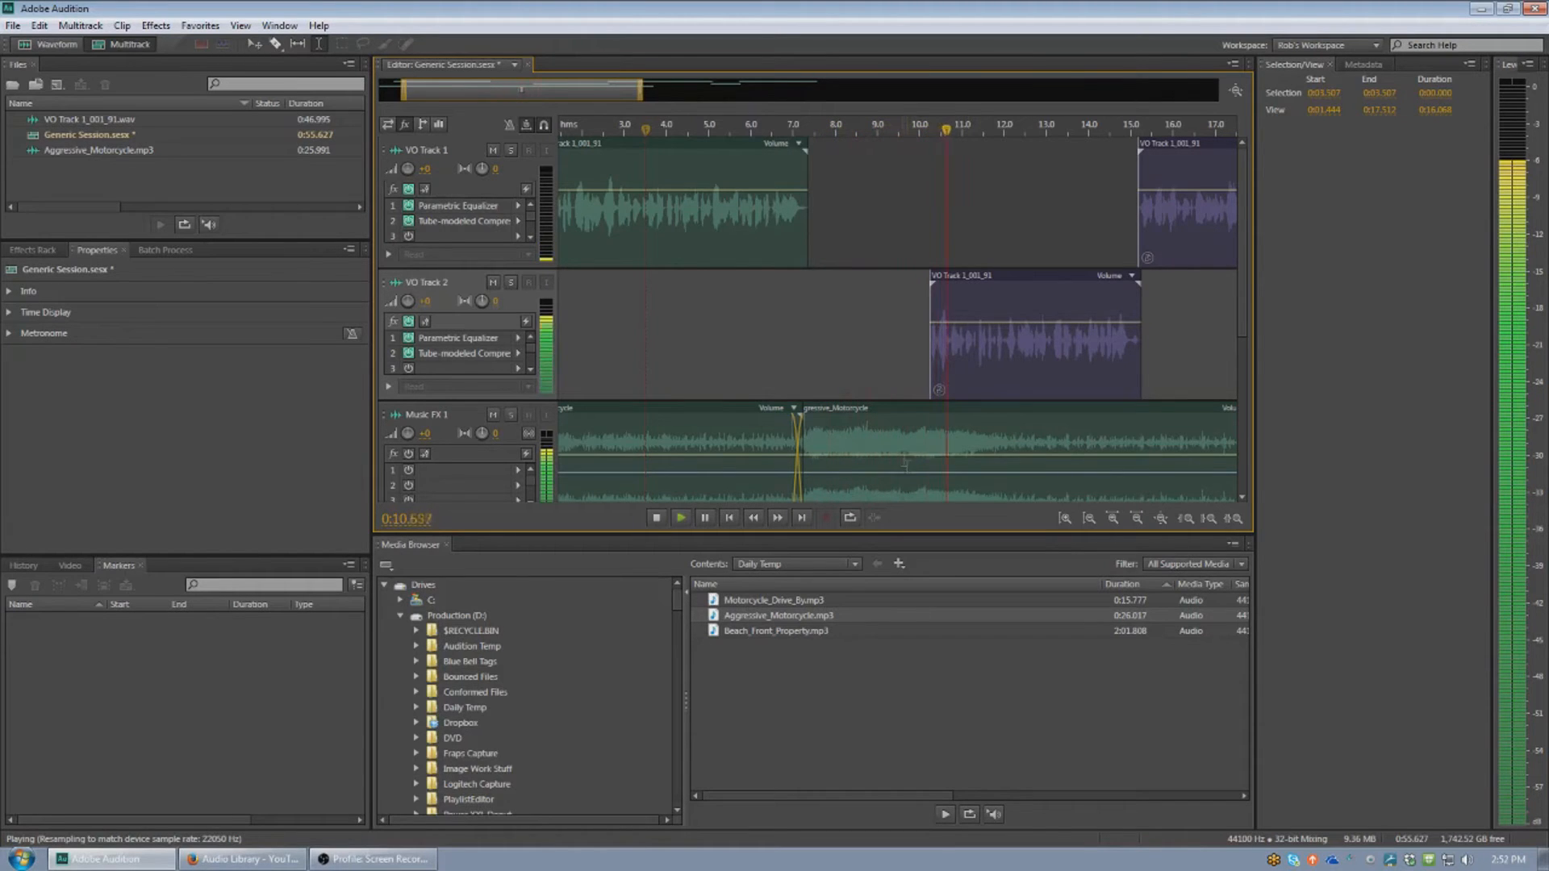
pyautogui.press('space')
# Step: Split the Music FX 1 music at about 8.65 s and shift the remainder to about 8.5 s for a short crossfade
pyautogui.click(902, 359)
pyautogui.scroll(2, 902, 360)
pyautogui.click(843, 446)
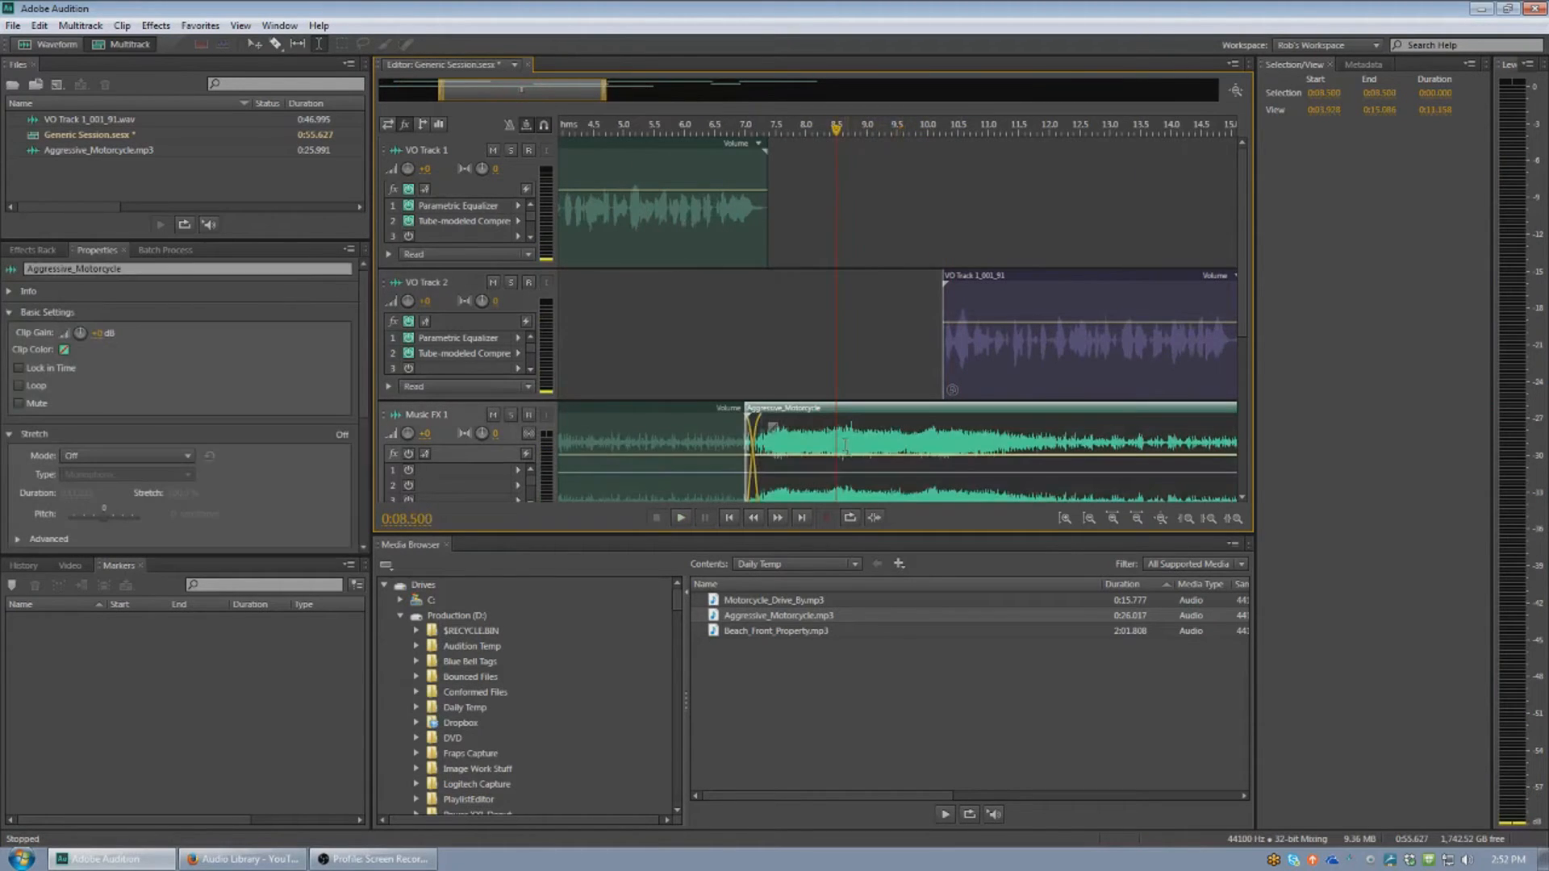
pyautogui.click(847, 444)
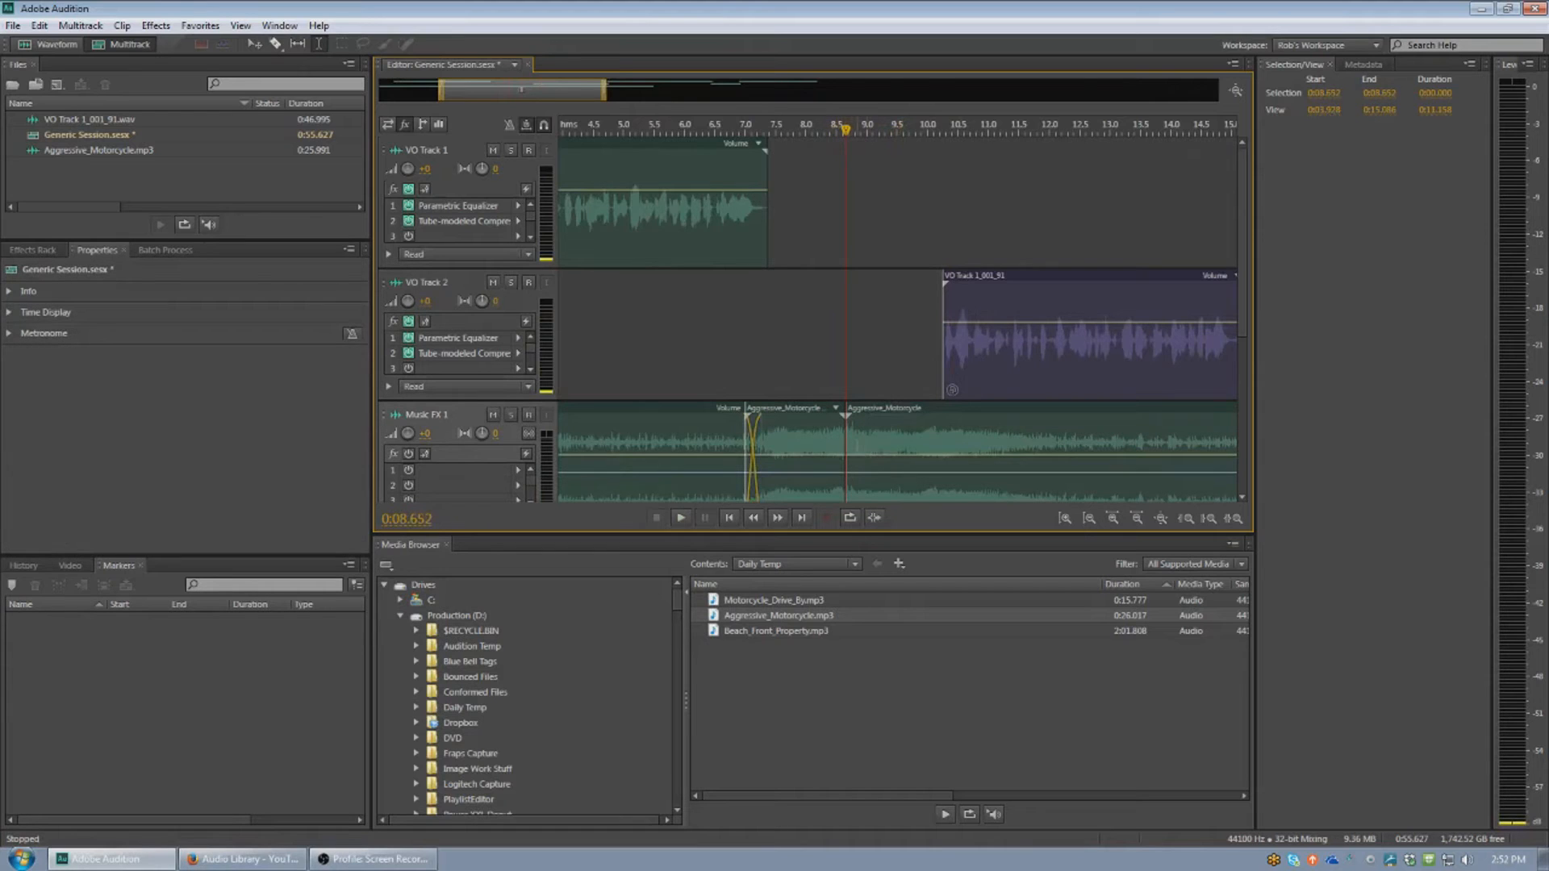
pyautogui.moveTo(889, 444)
pyautogui.mouseDown()
pyautogui.moveTo(968, 445)
pyautogui.moveTo(879, 446)
pyautogui.mouseUp()
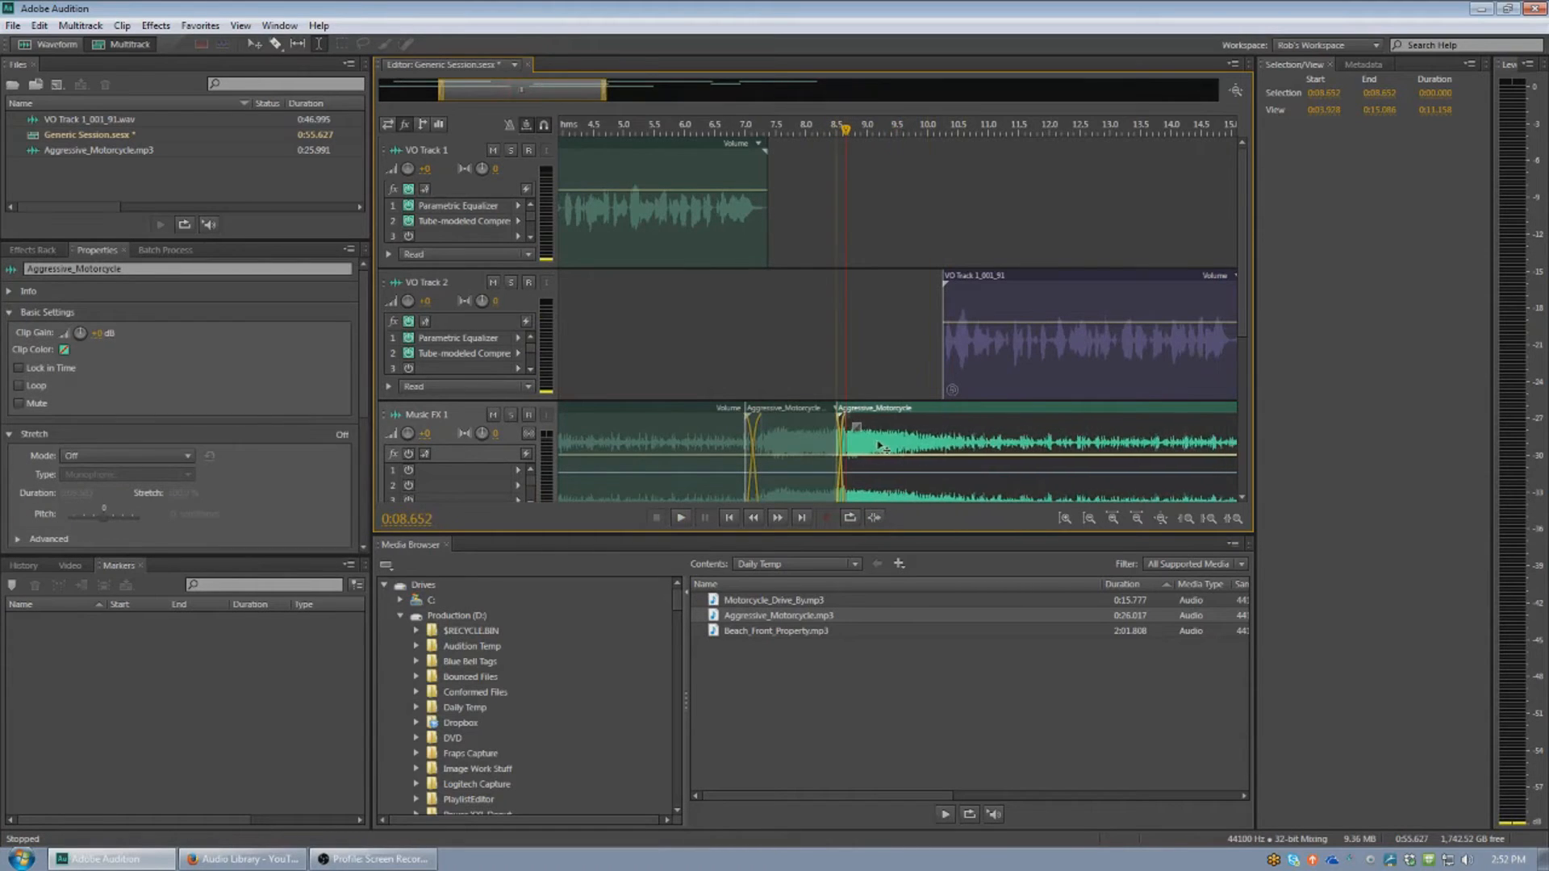
pyautogui.click(706, 379)
pyautogui.press('space')
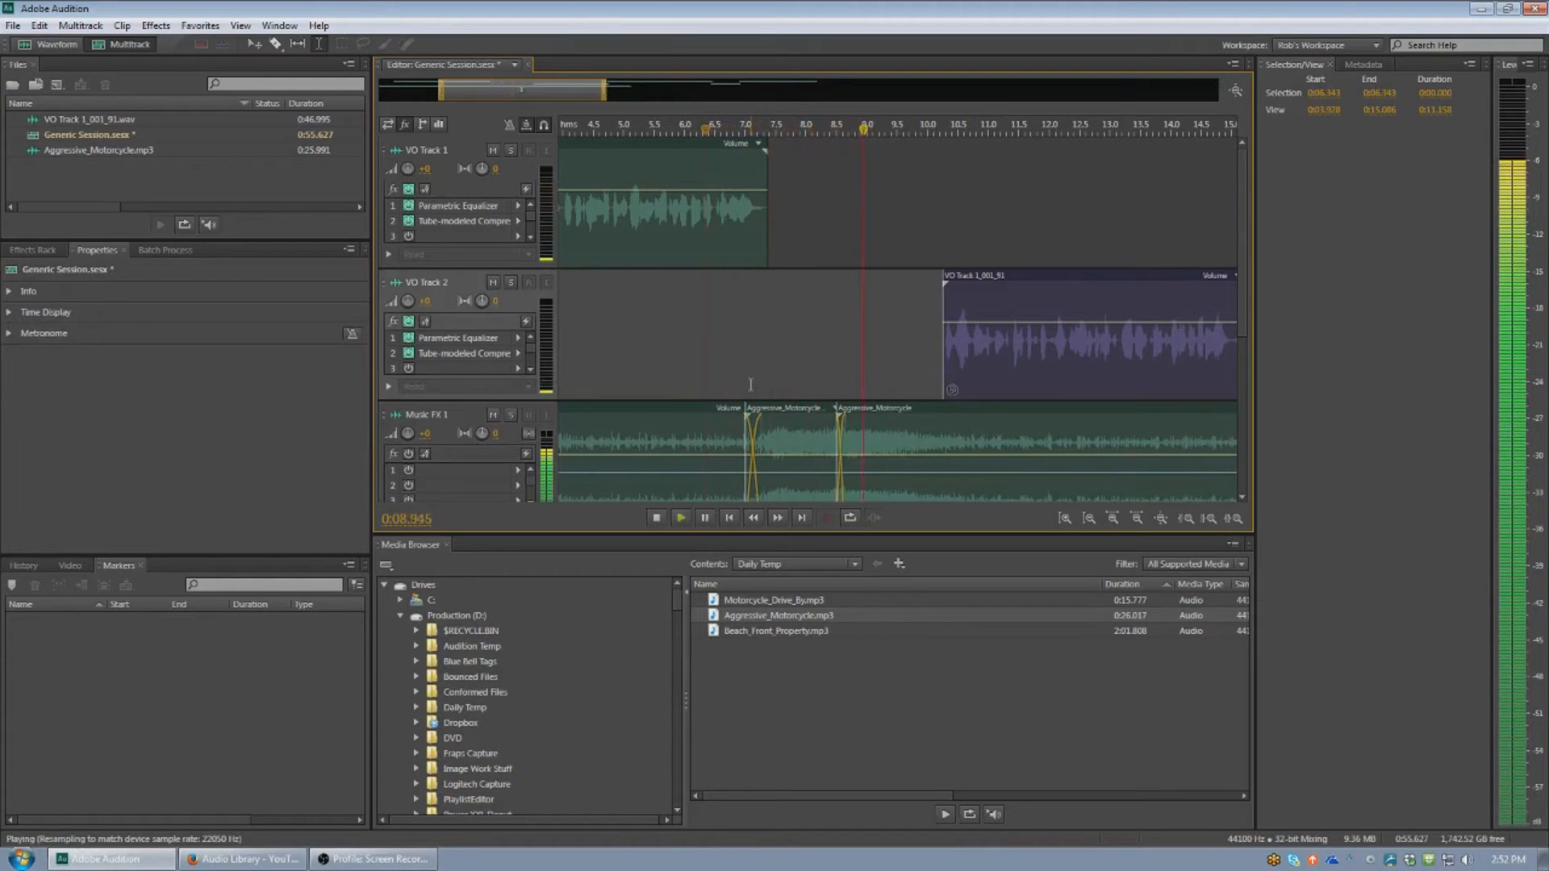
pyautogui.press('space')
# Step: Split the last Aggressive_Motorcycle clip at about 10.8 s and delete everything after the cut
pyautogui.click(942, 439)
pyautogui.click(978, 439)
pyautogui.hotkey('ctrl', 'k')
pyautogui.click(1013, 436)
pyautogui.press('Delete')
# Step: Add a fade-out from about 9.2 s to the end of the last Aggressive_Motorcycle clip and play it back
pyautogui.click(941, 430)
pyautogui.moveTo(965, 430); pyautogui.dragTo(867, 454)
pyautogui.click(664, 338)
pyautogui.press('space')
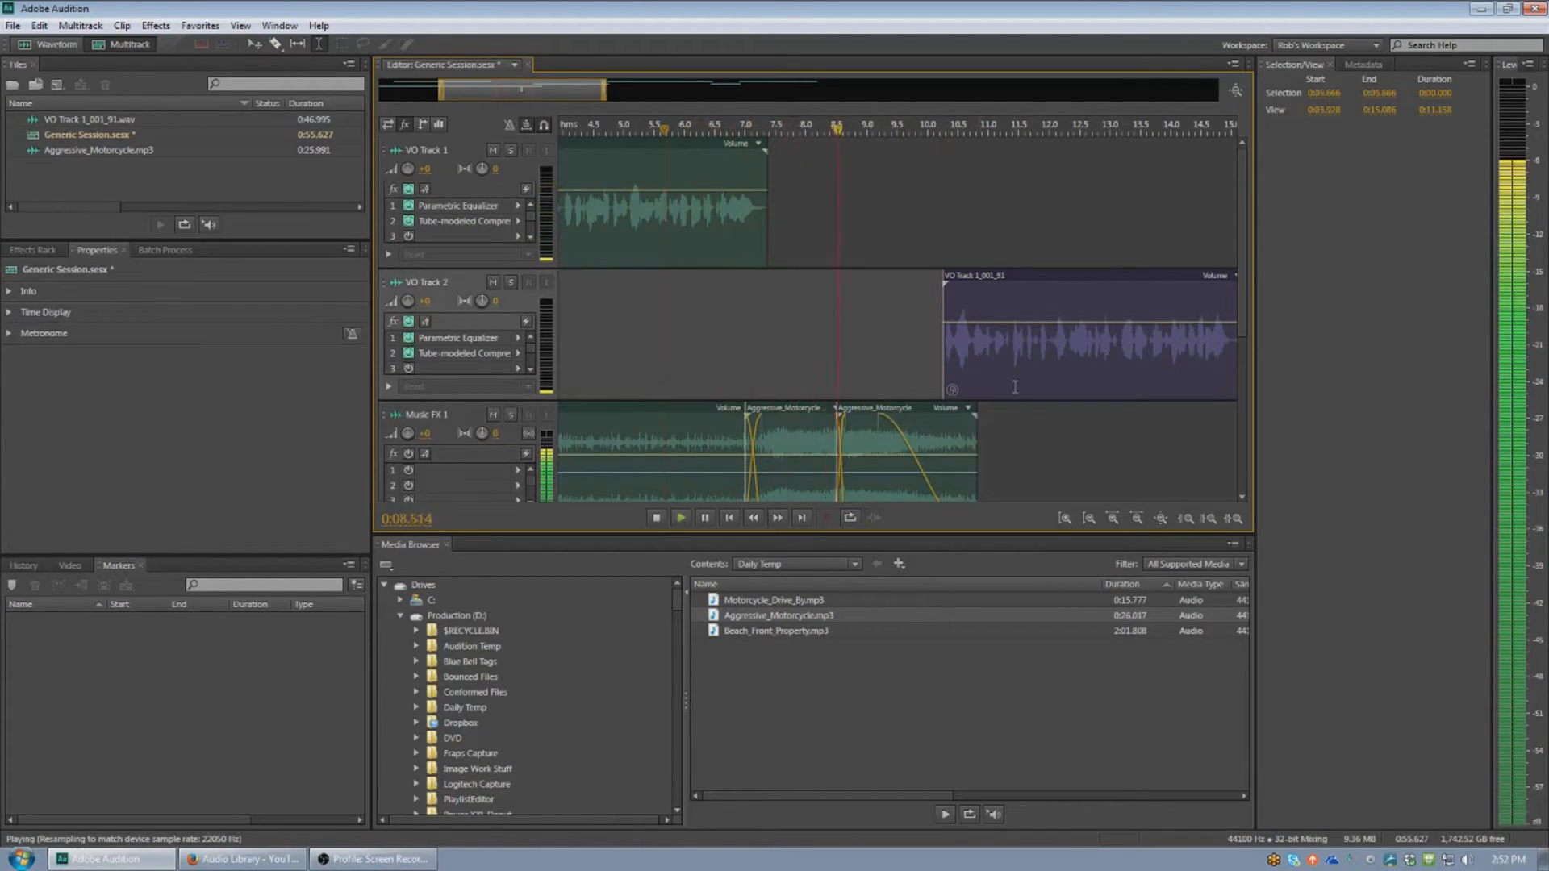
# Step: Move the second voice-over group earlier so it starts at about 9.7 s, and play its entry over the music fade-out
pyautogui.moveTo(1025, 385); pyautogui.dragTo(994, 385)
pyautogui.click(805, 346)
pyautogui.press('space')
pyautogui.click(942, 360)
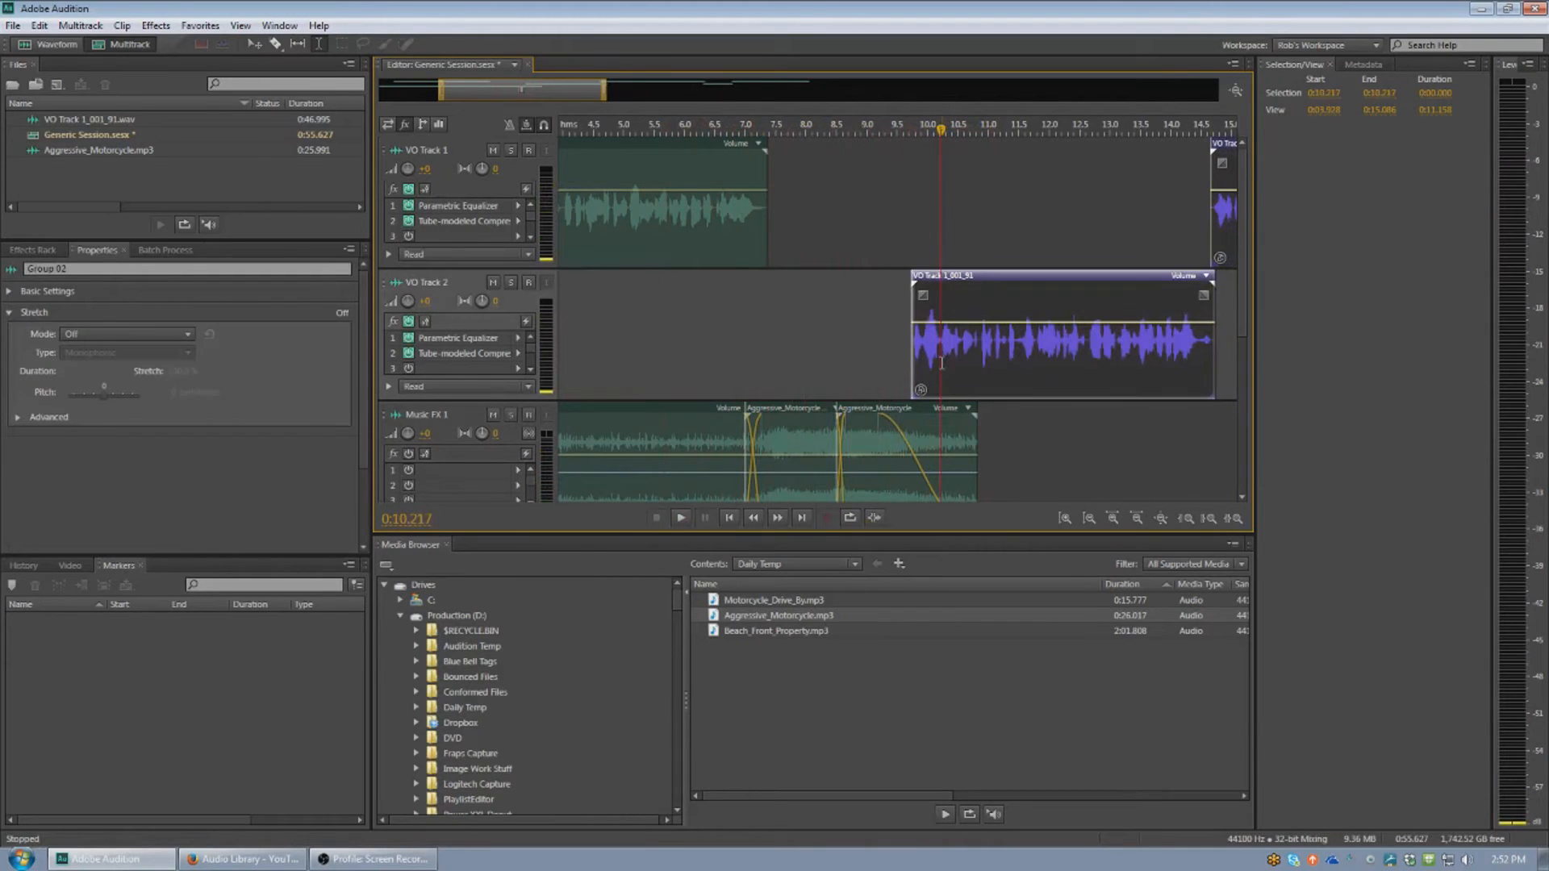
# Step: Add Beach_Front_Property.mp3 to Music FX 2 at about 9.9 s and open the clip in the waveform editor
pyautogui.scroll(-1, 942, 360)
pyautogui.scroll(-1, 943, 360)
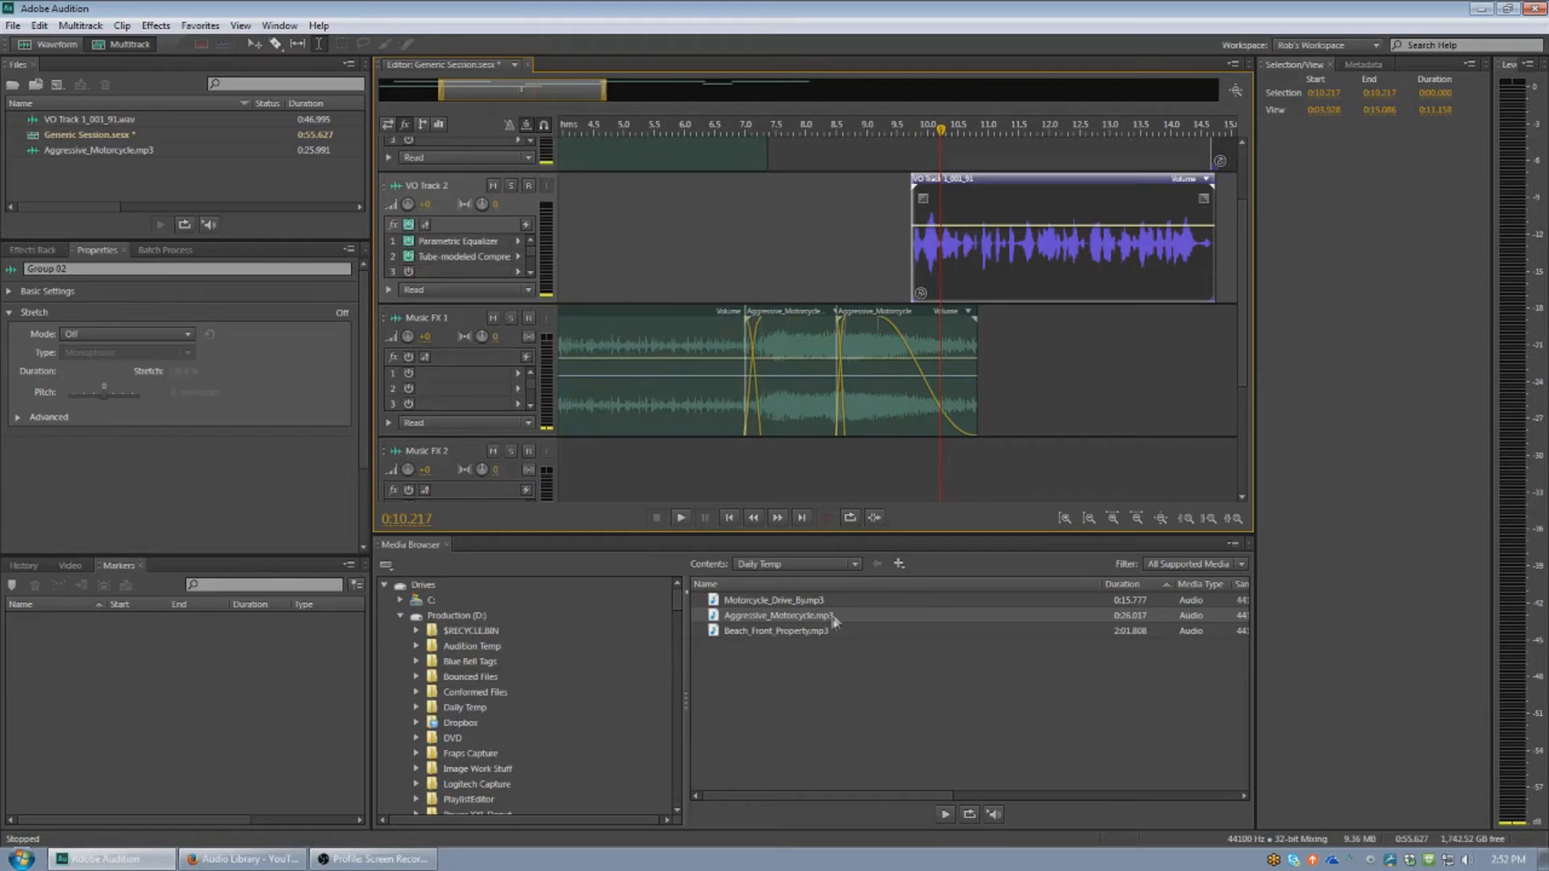
pyautogui.moveTo(822, 632); pyautogui.dragTo(988, 464)
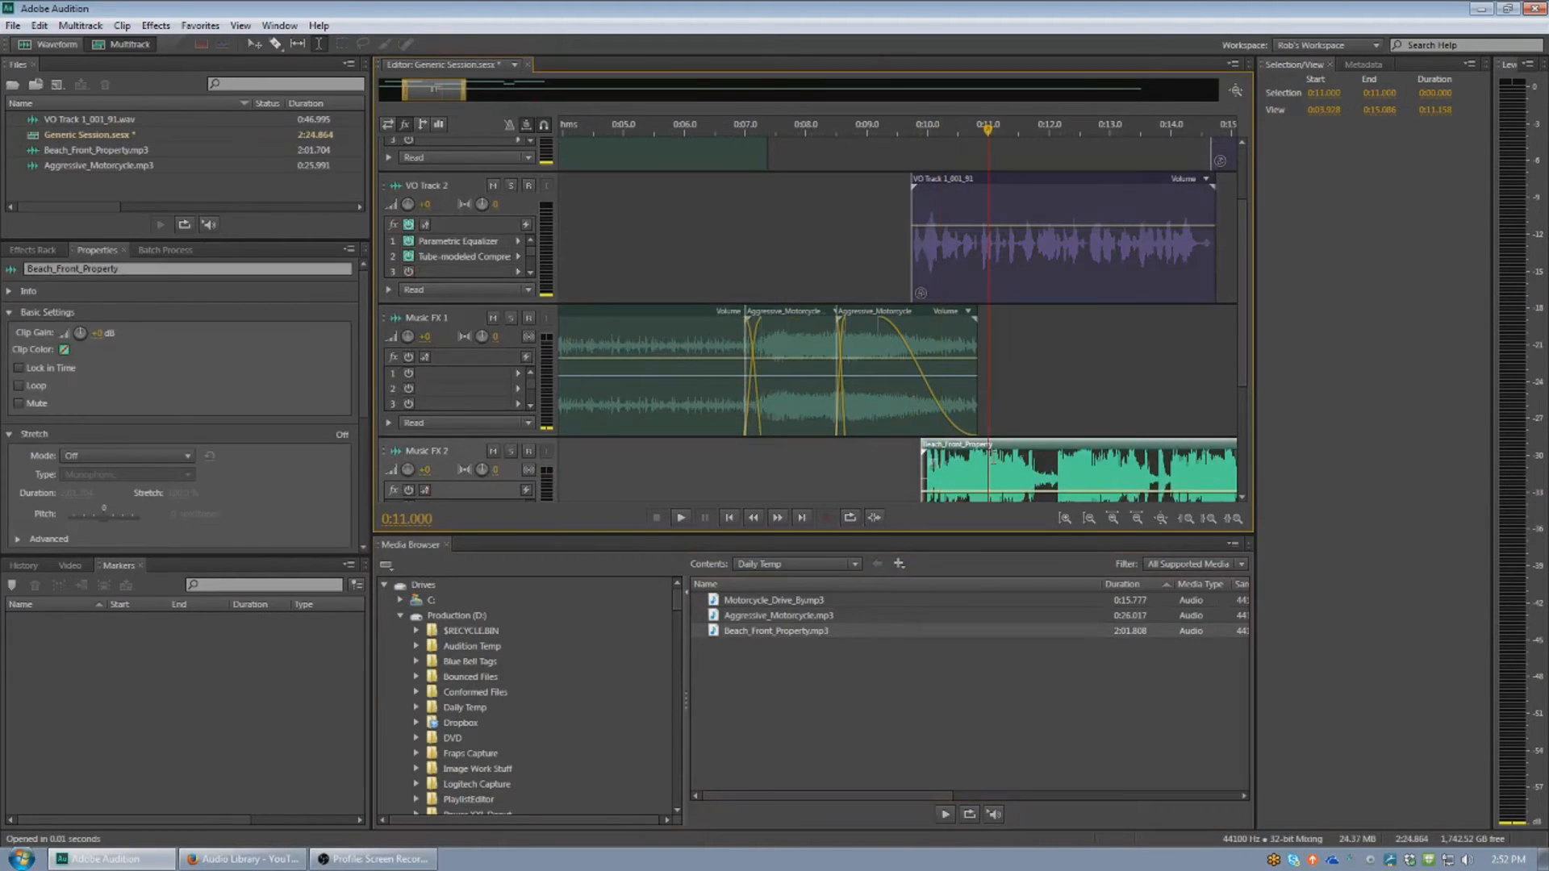
pyautogui.press('-')
pyautogui.press('-')
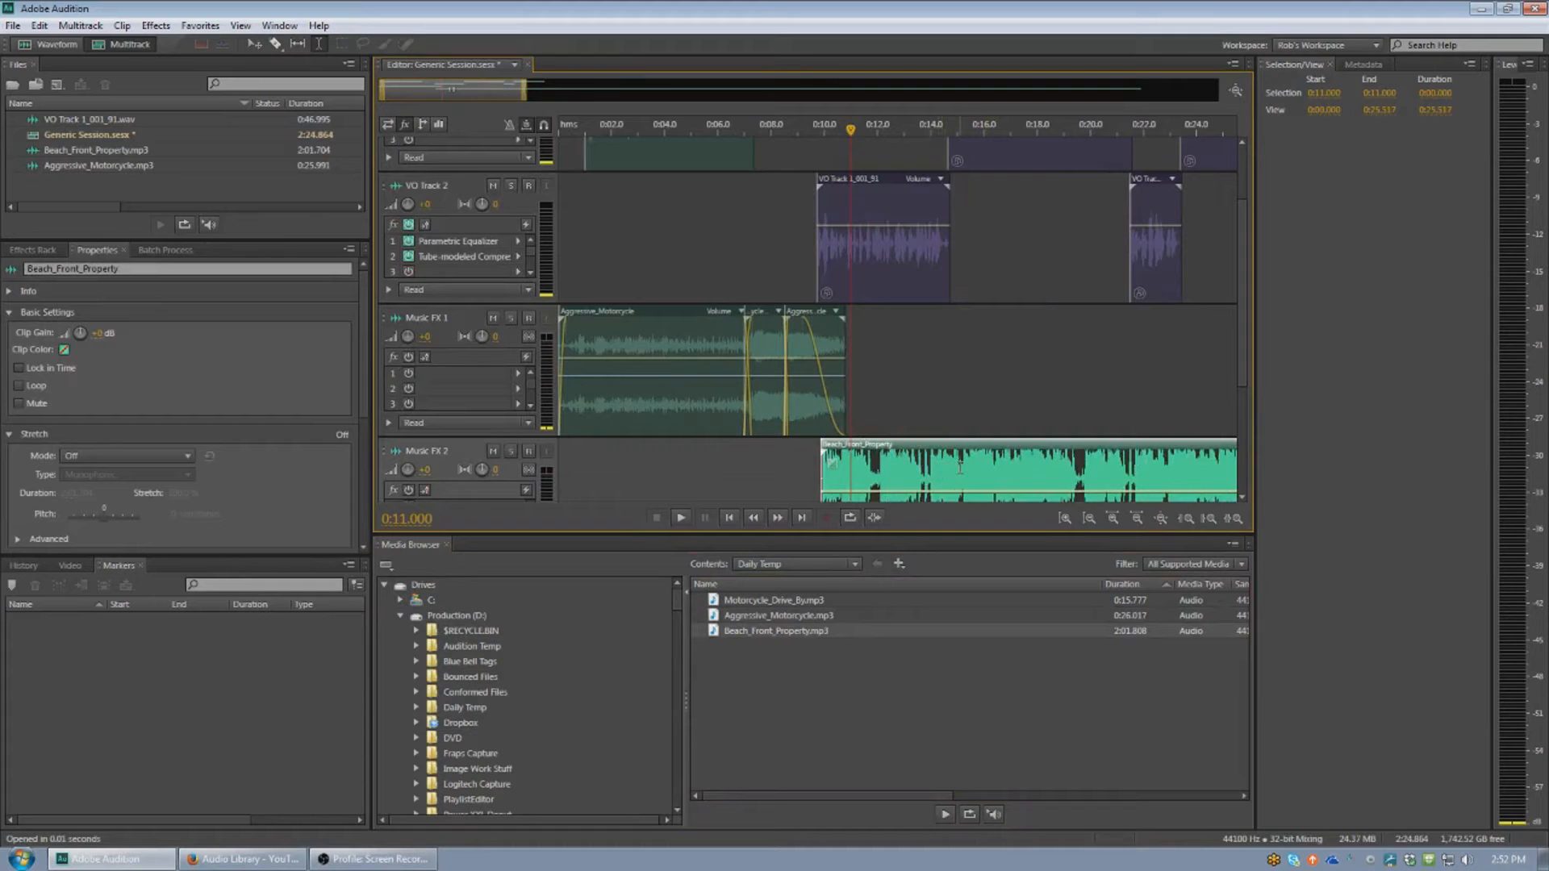
pyautogui.scroll(-2, 962, 464)
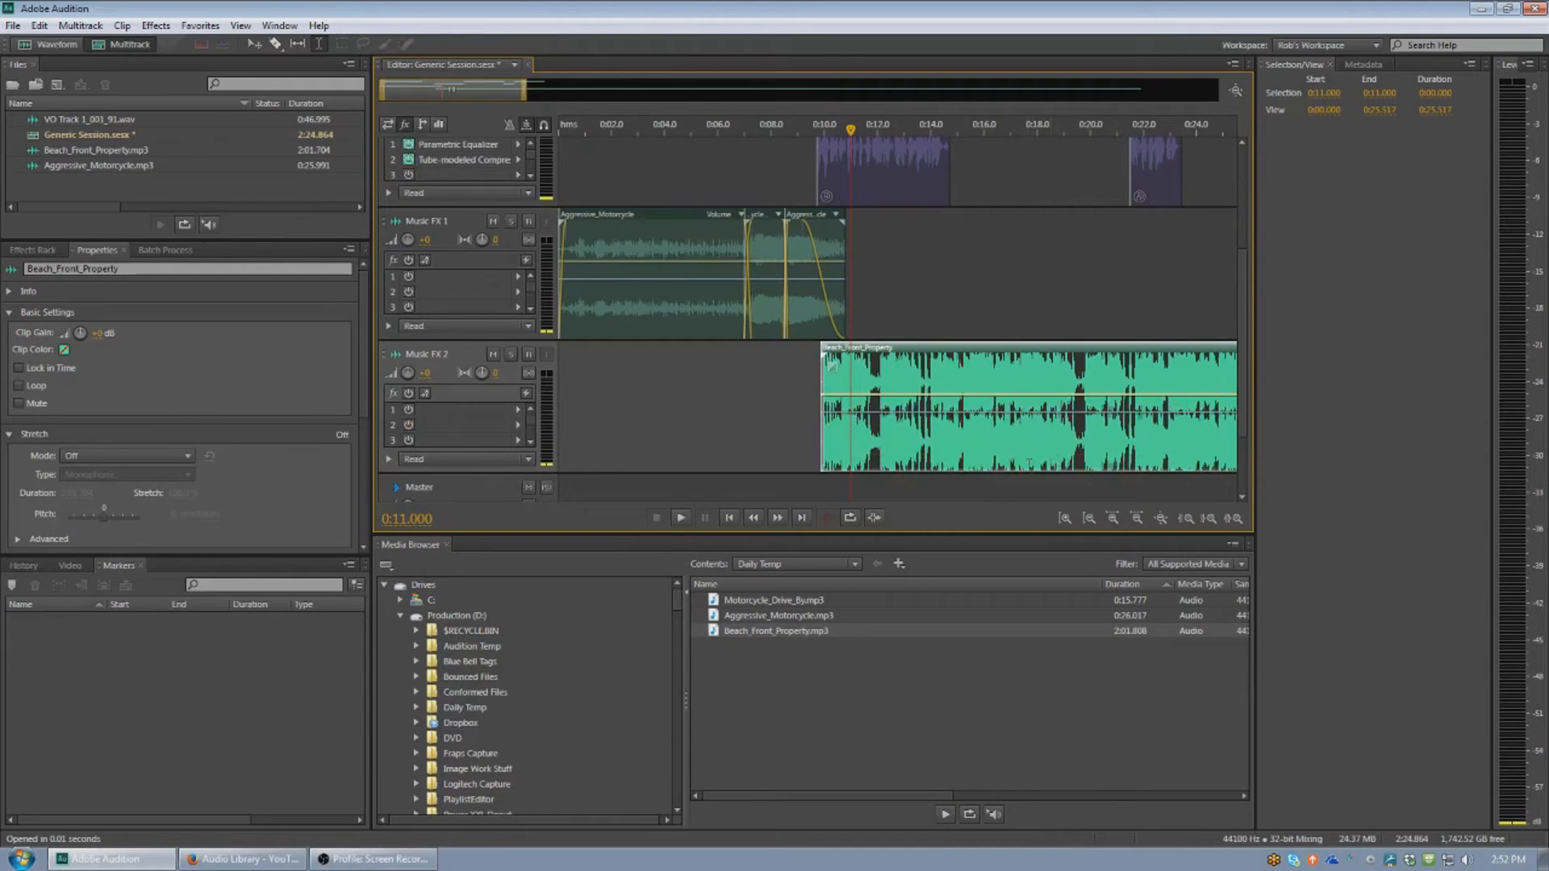
pyautogui.doubleClick(981, 454)
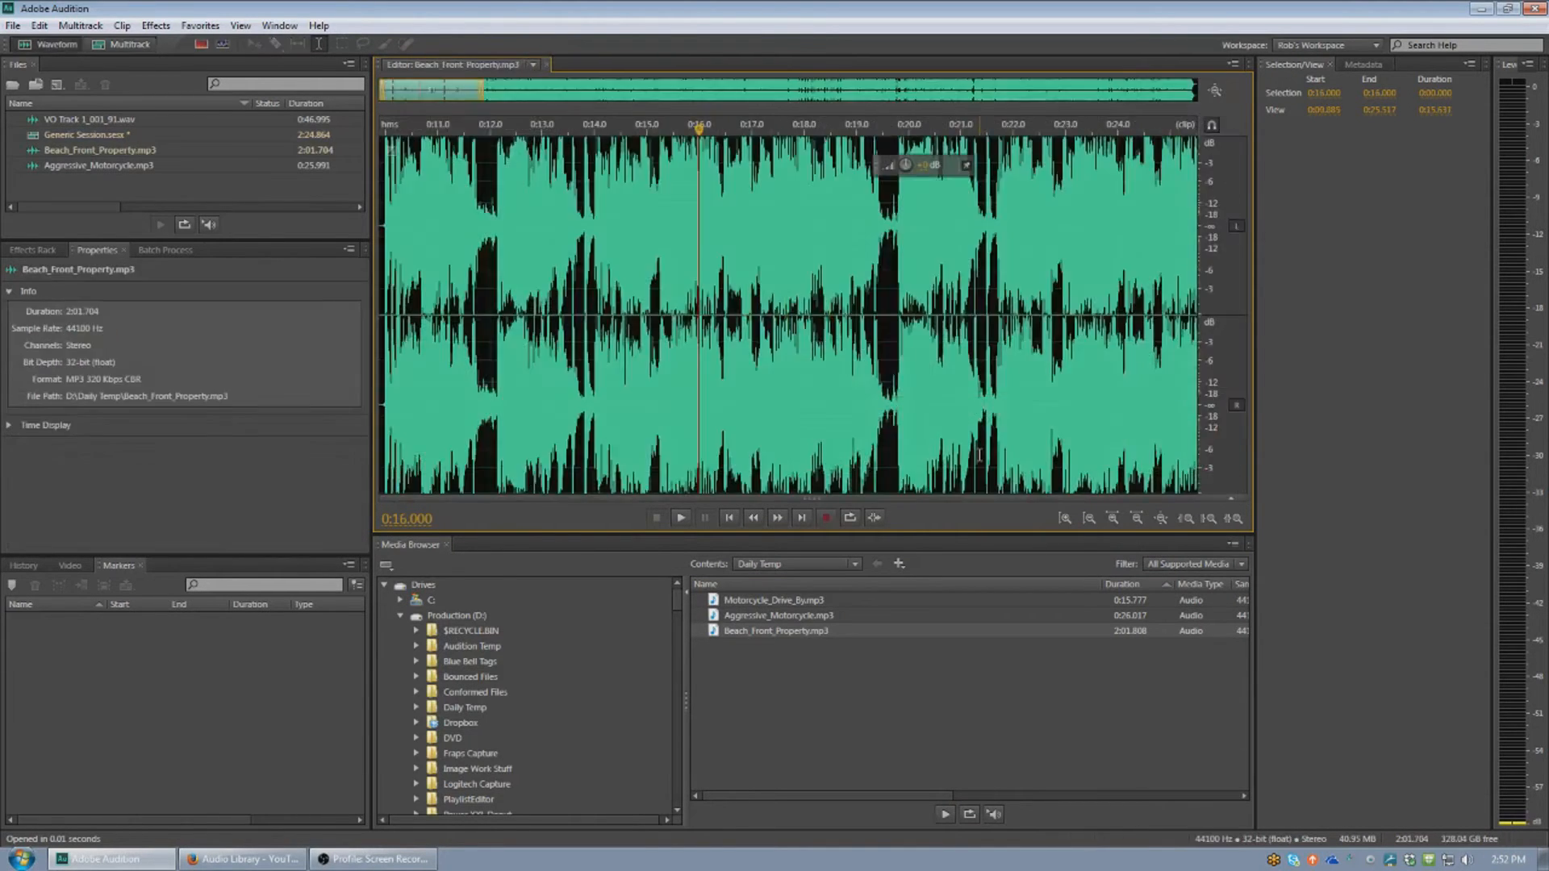
# Step: Normalize Beach_Front_Property.mp3 in the waveform editor and play its entry back in the multitrack session
pyautogui.click(199, 26)
pyautogui.click(263, 312)
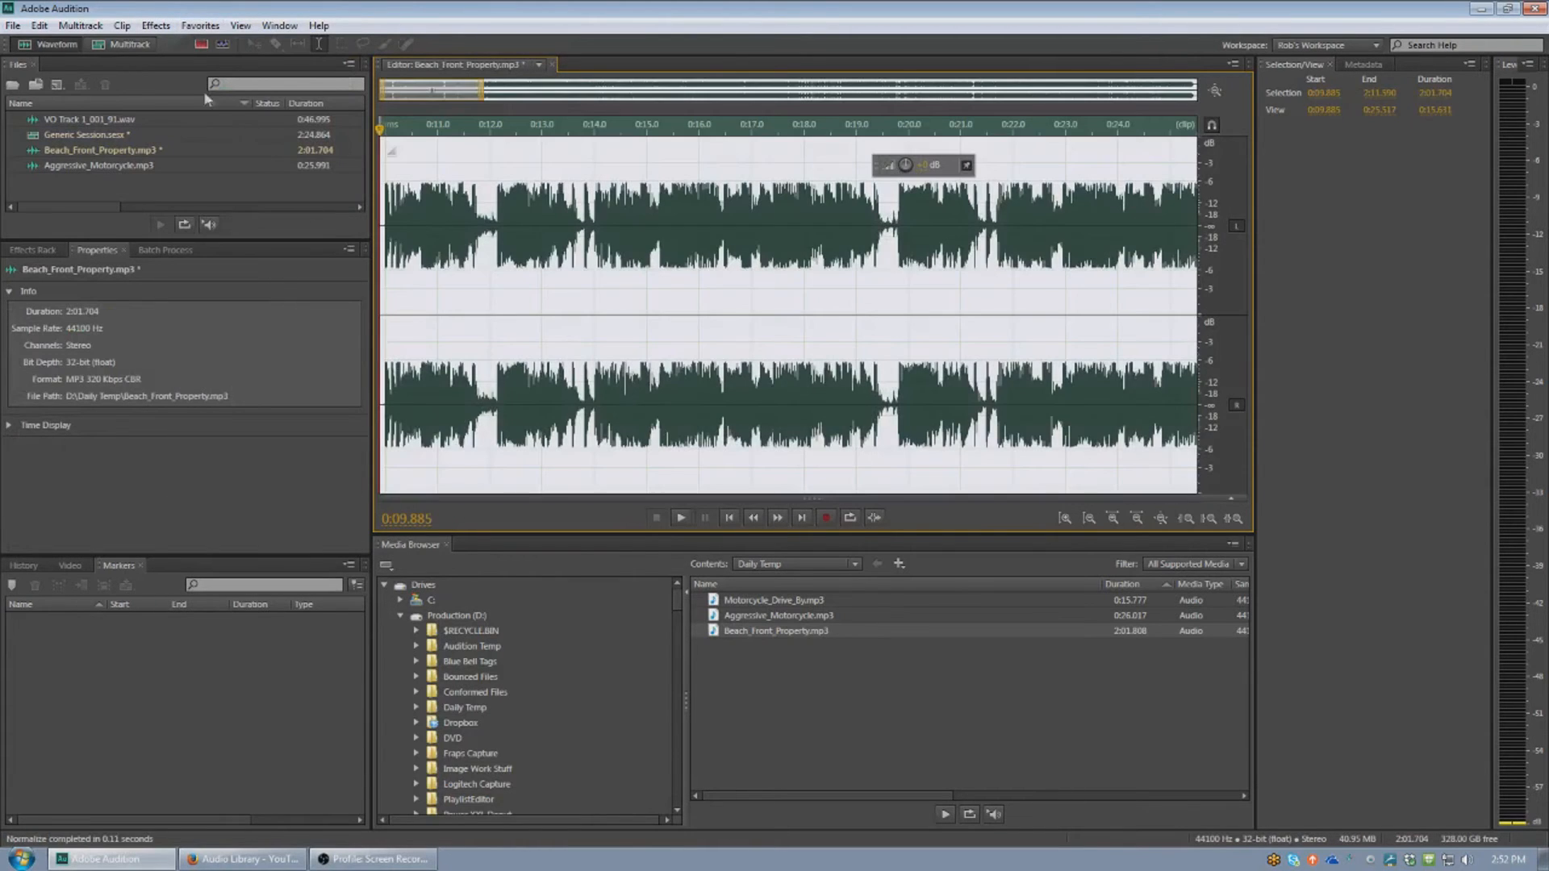
pyautogui.click(154, 45)
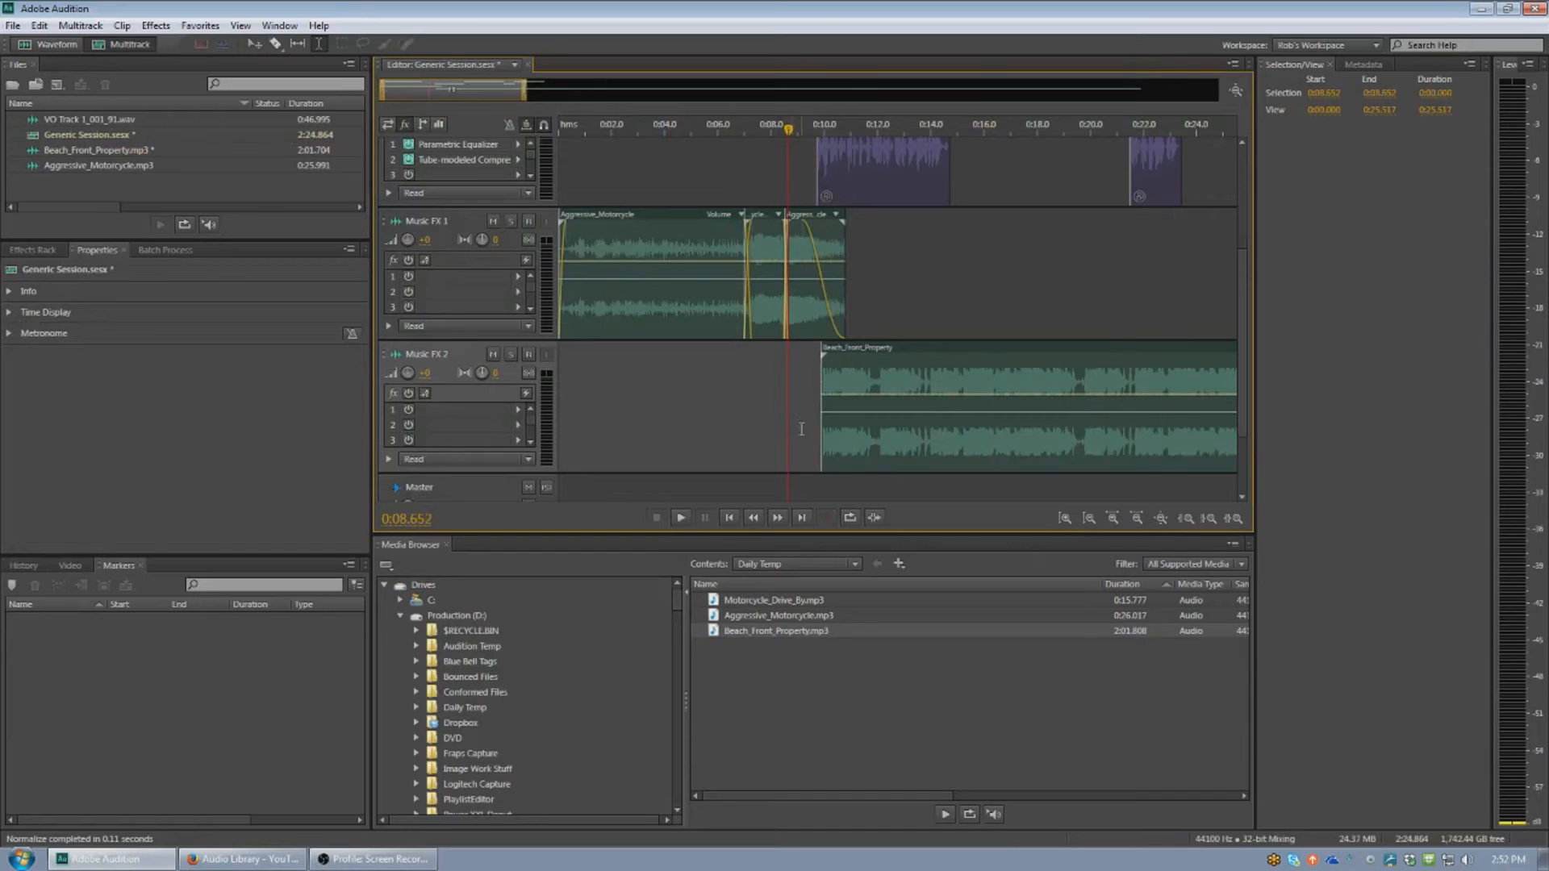
pyautogui.press('space')
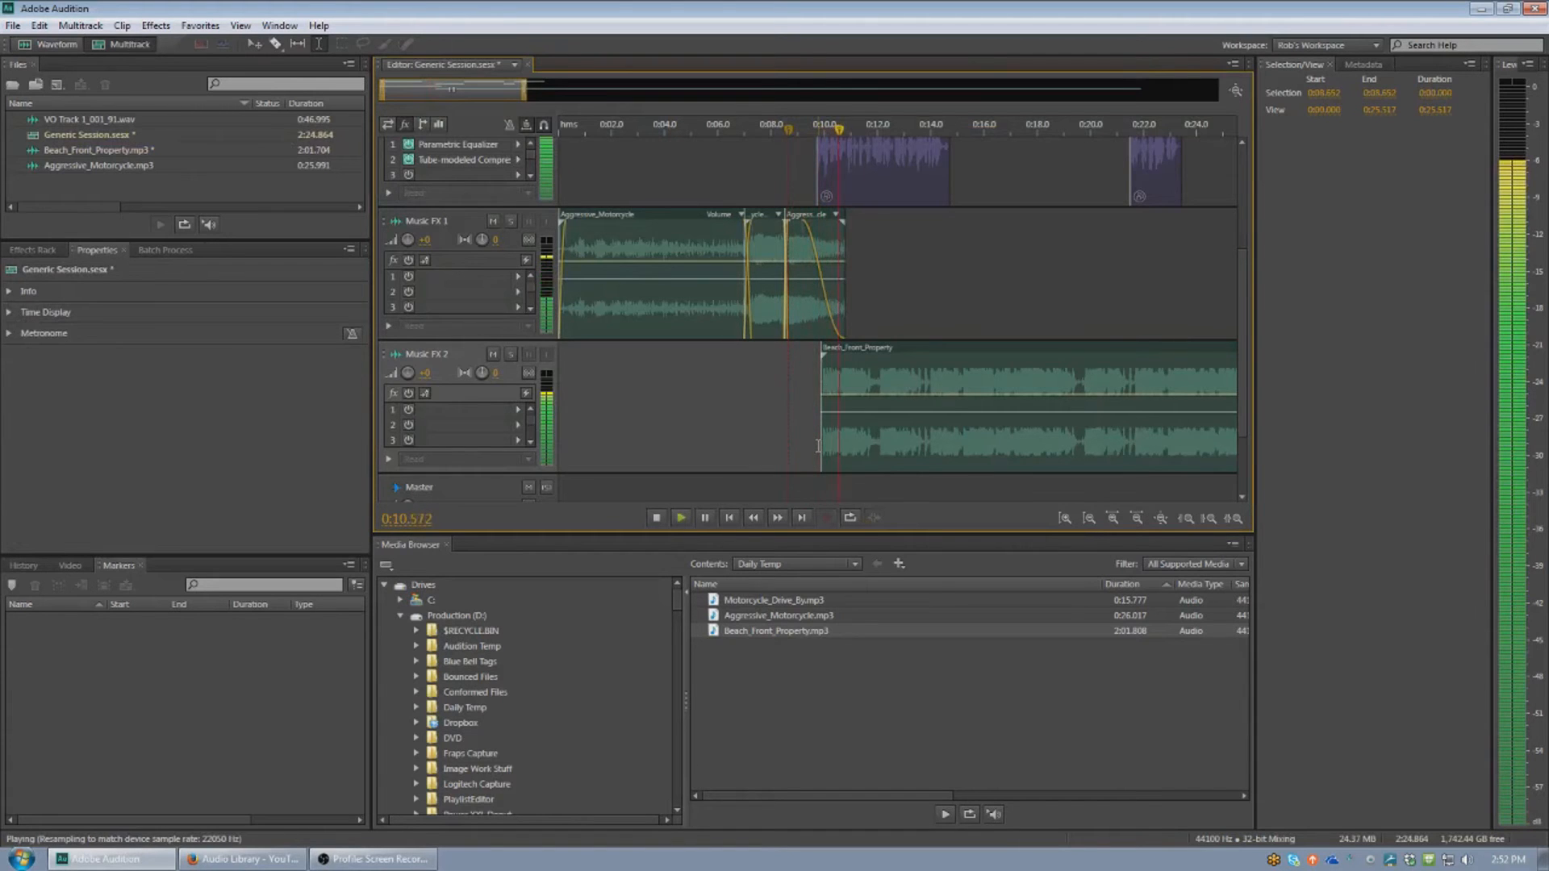
pyautogui.press('space')
# Step: Move the Beach_Front_Property clip earlier so it starts at about 9.3 s and play the music transition
pyautogui.scroll(-3, 818, 446)
pyautogui.scroll(3, 905, 409)
pyautogui.moveTo(905, 409); pyautogui.dragTo(853, 406)
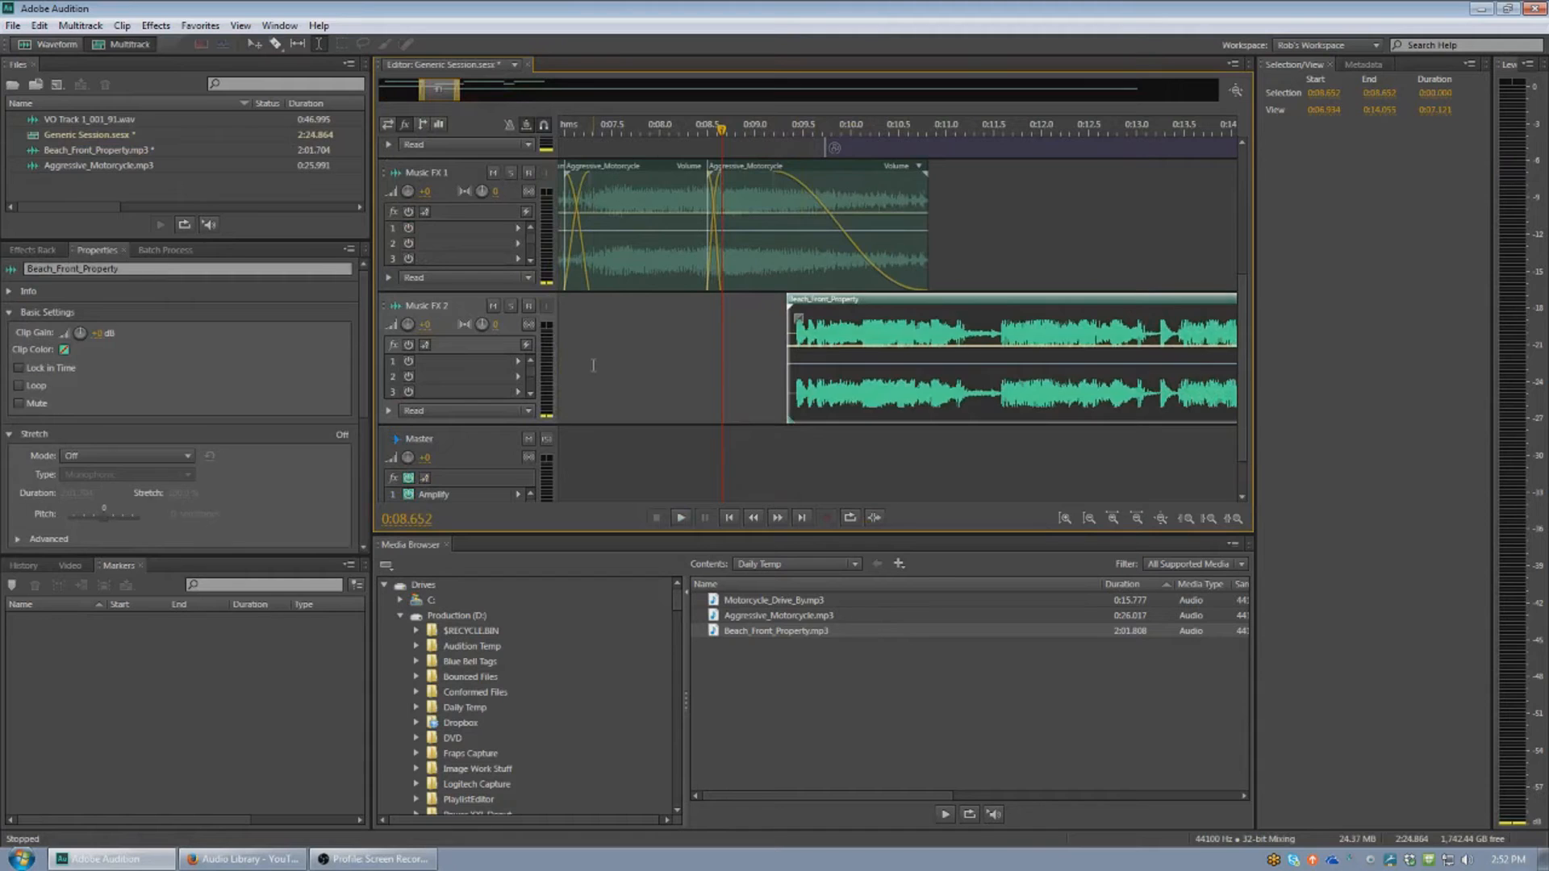
pyautogui.click(590, 366)
pyautogui.press('space')
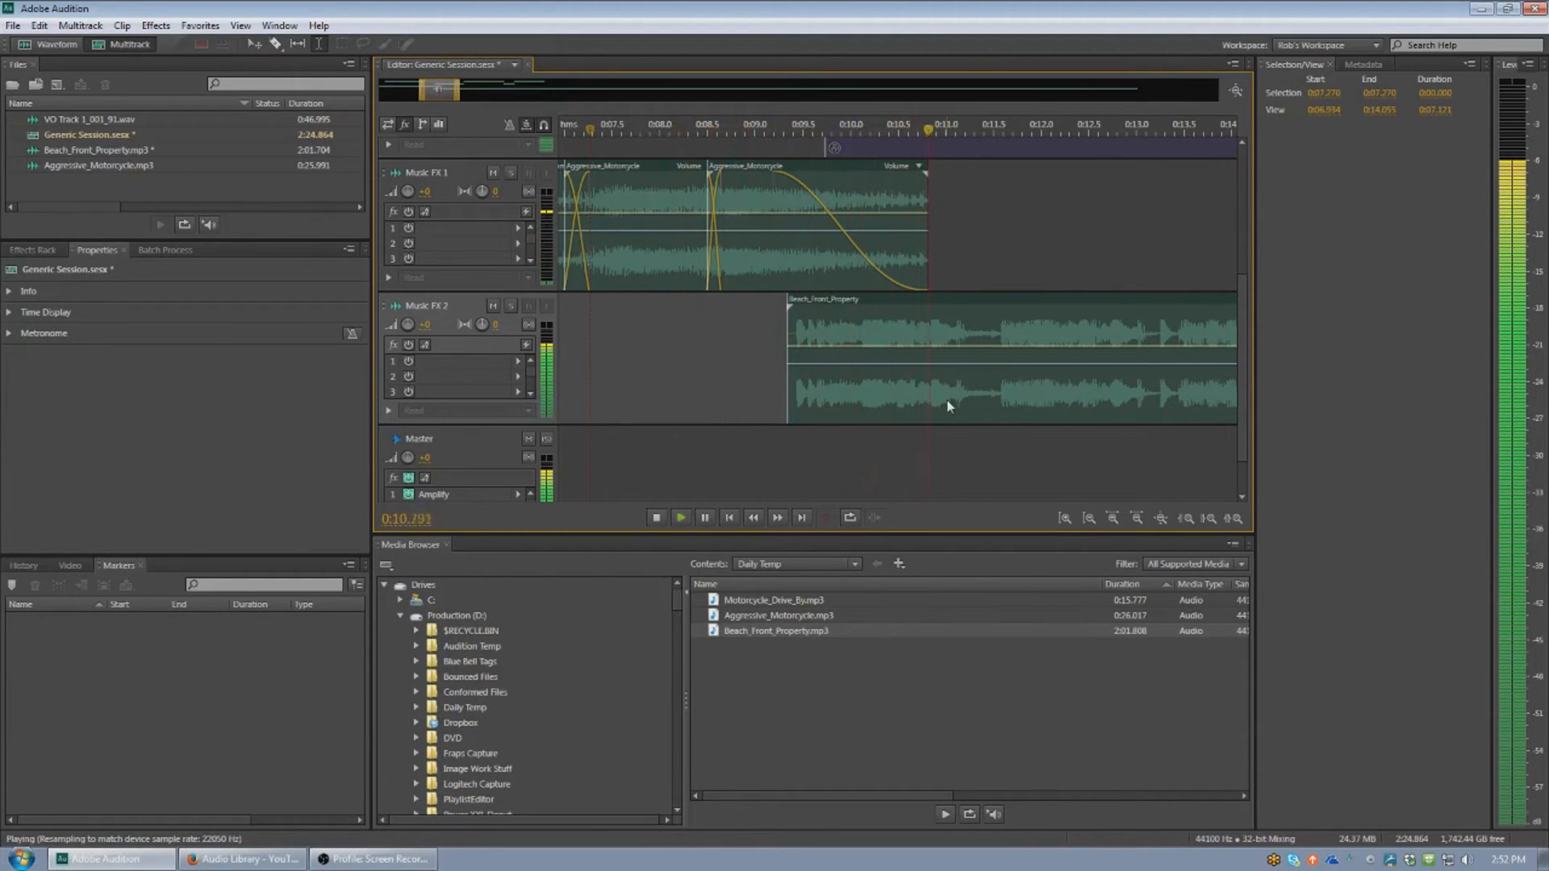
# Step: Move the second voice-over group later so it starts at about 10.4 s, after Beach_Front_Property has come in
pyautogui.scroll(-2, 951, 405)
pyautogui.scroll(1, 967, 268)
pyautogui.moveTo(968, 173); pyautogui.dragTo(1030, 174)
pyautogui.scroll(1, 969, 276)
pyautogui.scroll(-1, 969, 242)
pyautogui.press('space')
pyautogui.click(984, 192)
pyautogui.moveTo(984, 192); pyautogui.dragTo(971, 192)
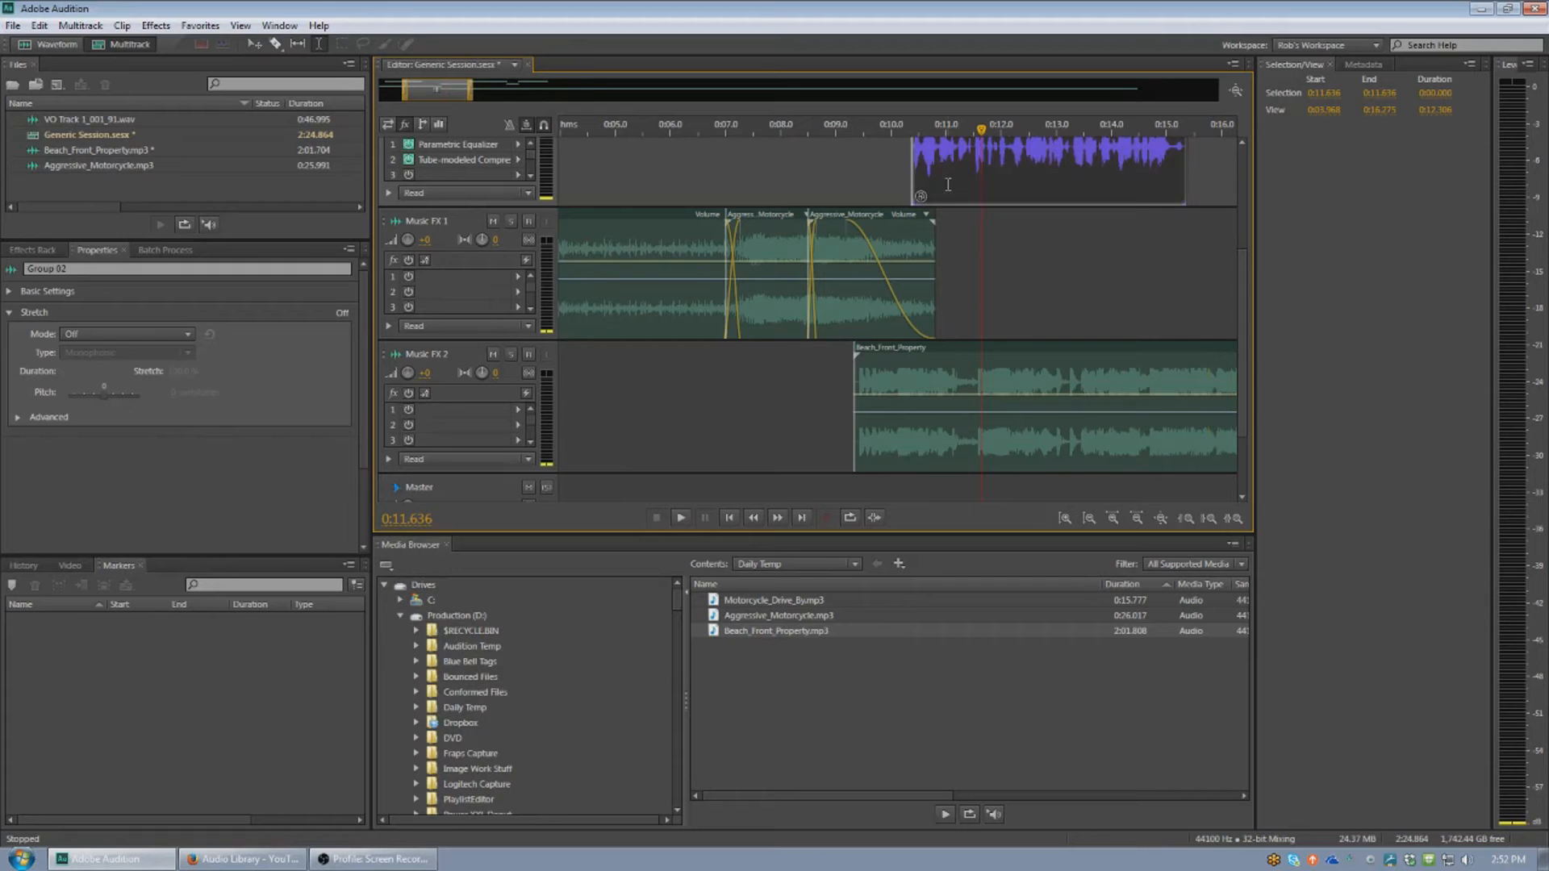
# Step: Play the transition into Beach_Front_Property and examine where the last voice-over clip ends relative to the 30 s mark
pyautogui.click(854, 177)
pyautogui.press('space')
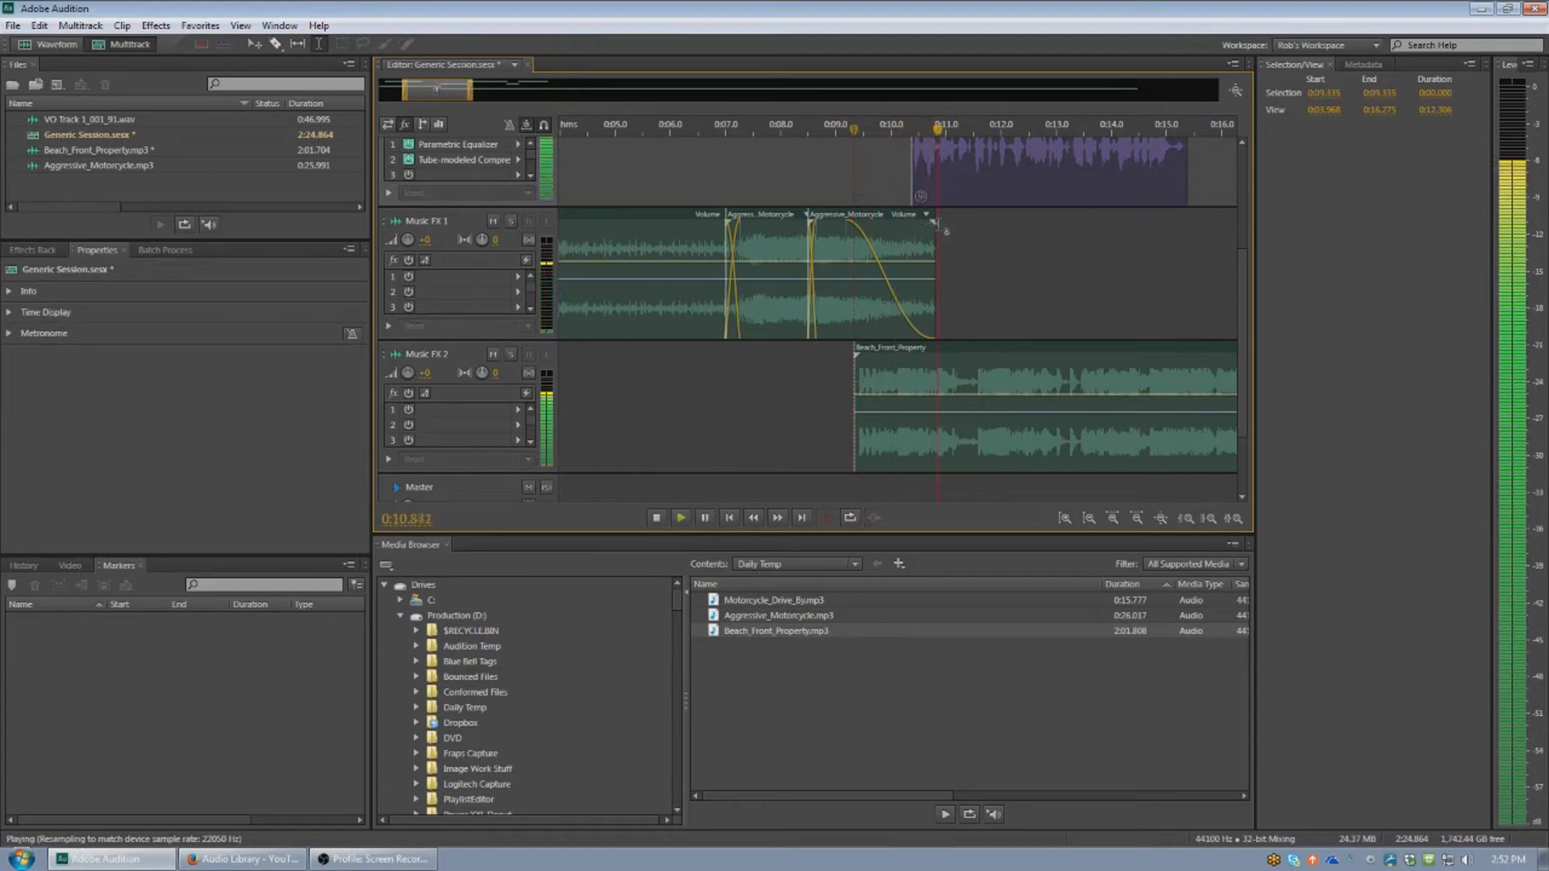
pyautogui.scroll(-1, 1001, 246)
pyautogui.scroll(2, 1016, 249)
pyautogui.scroll(-3, 1016, 250)
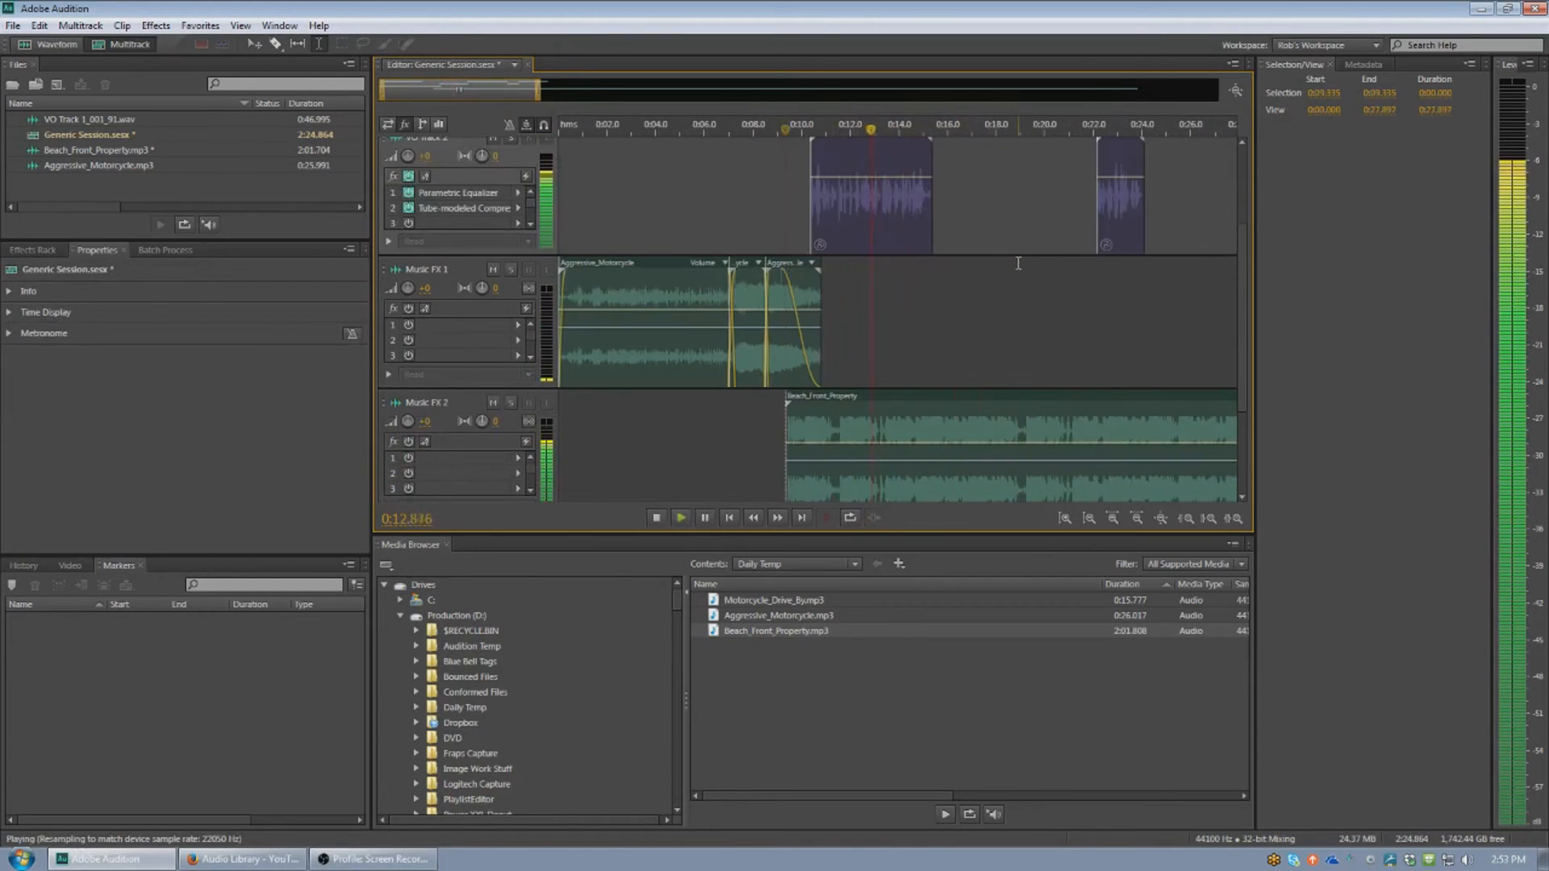
pyautogui.press('space')
pyautogui.scroll(3, 1017, 259)
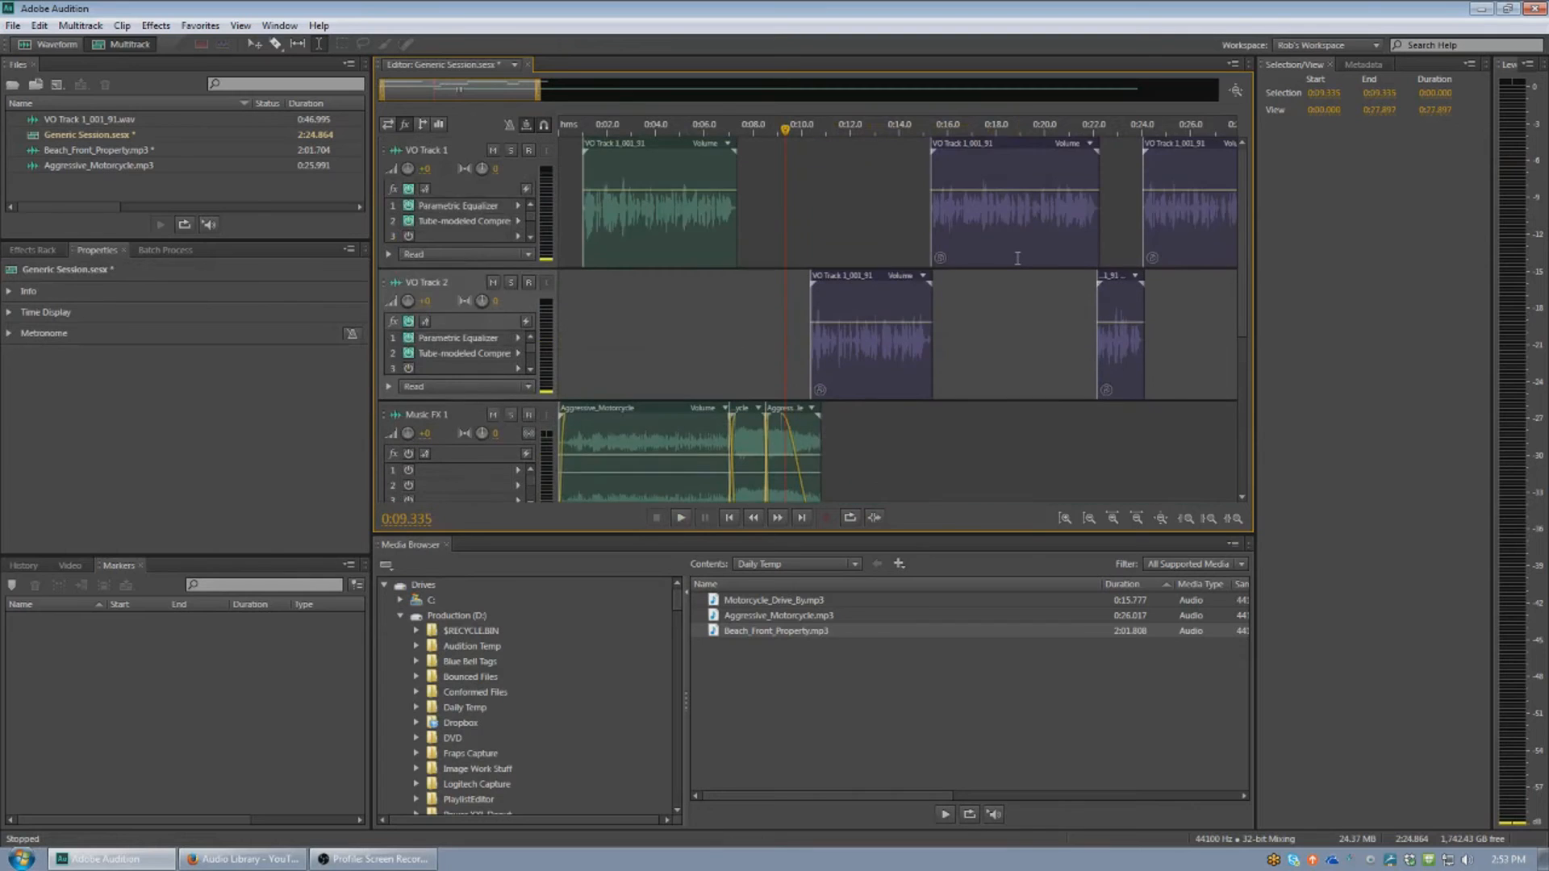
pyautogui.scroll(-2, 1017, 256)
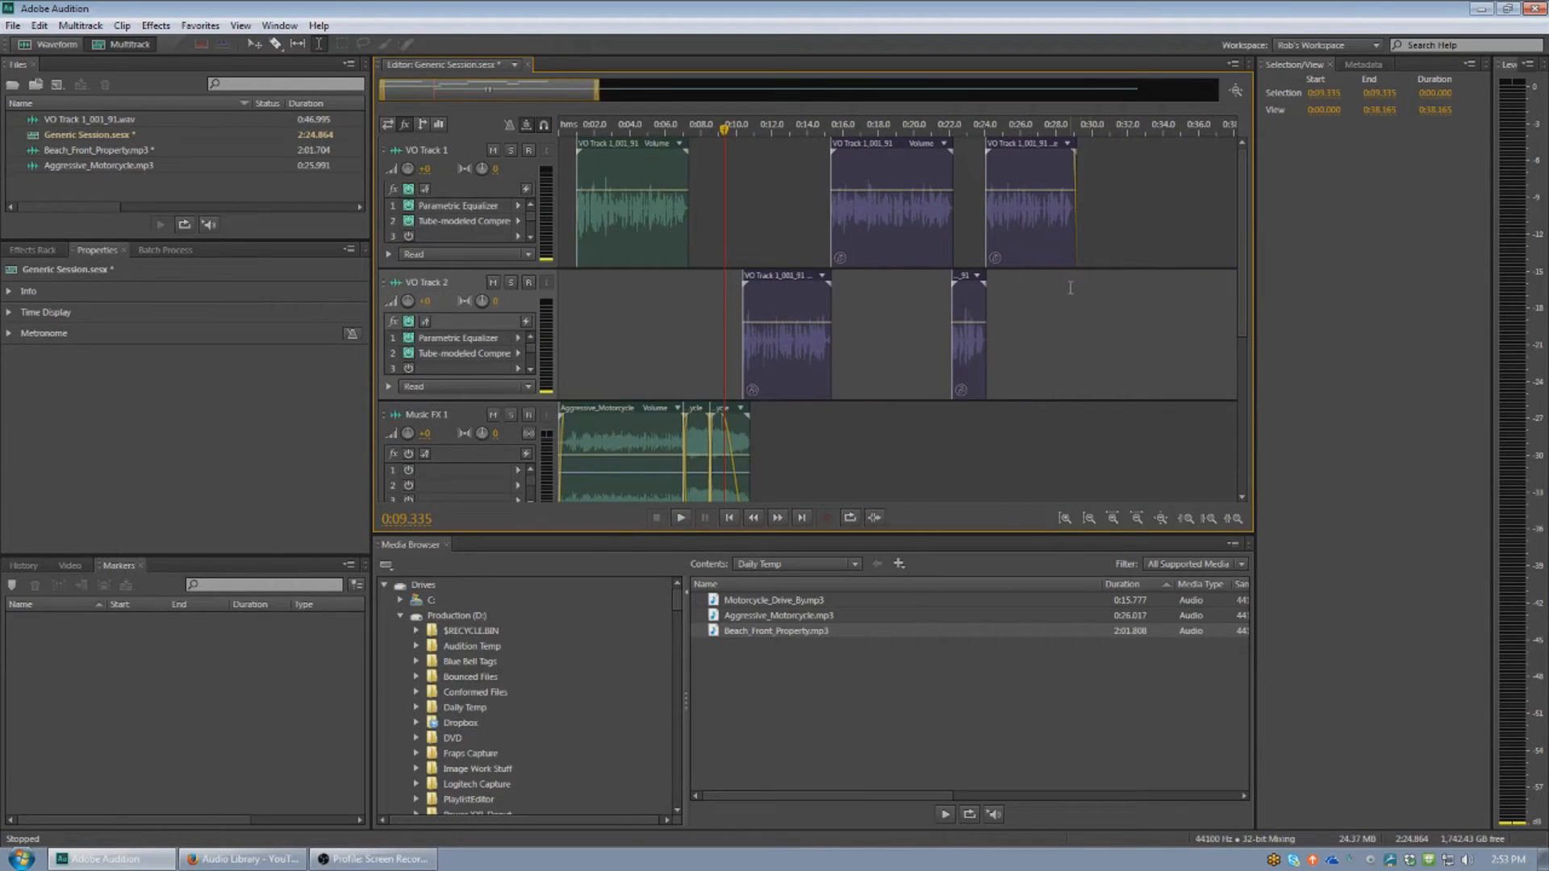
pyautogui.scroll(-2, 1069, 288)
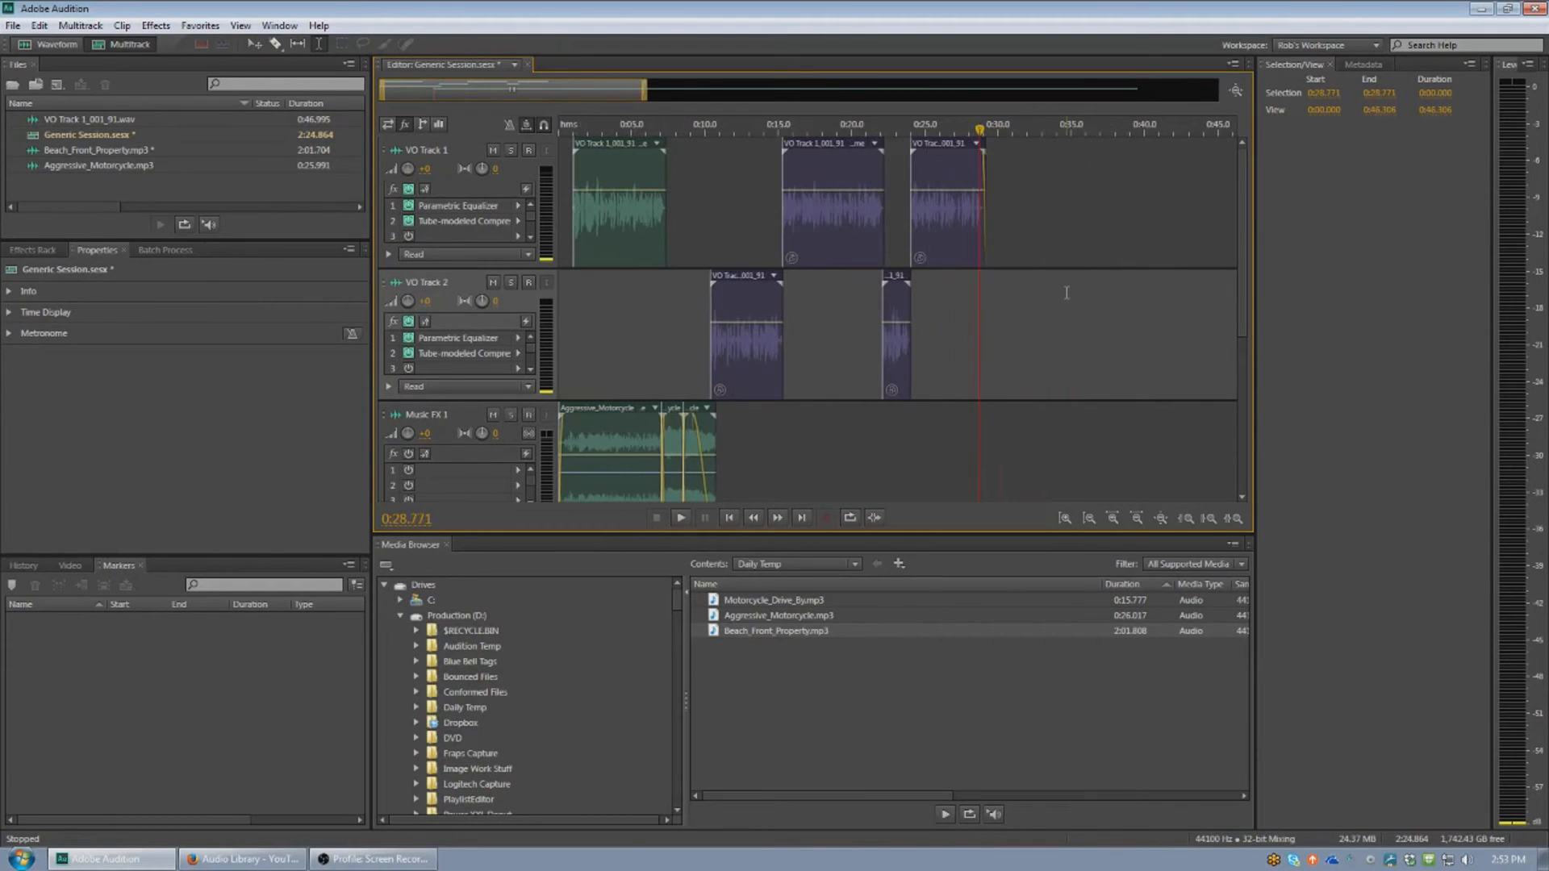
pyautogui.scroll(5, 989, 308)
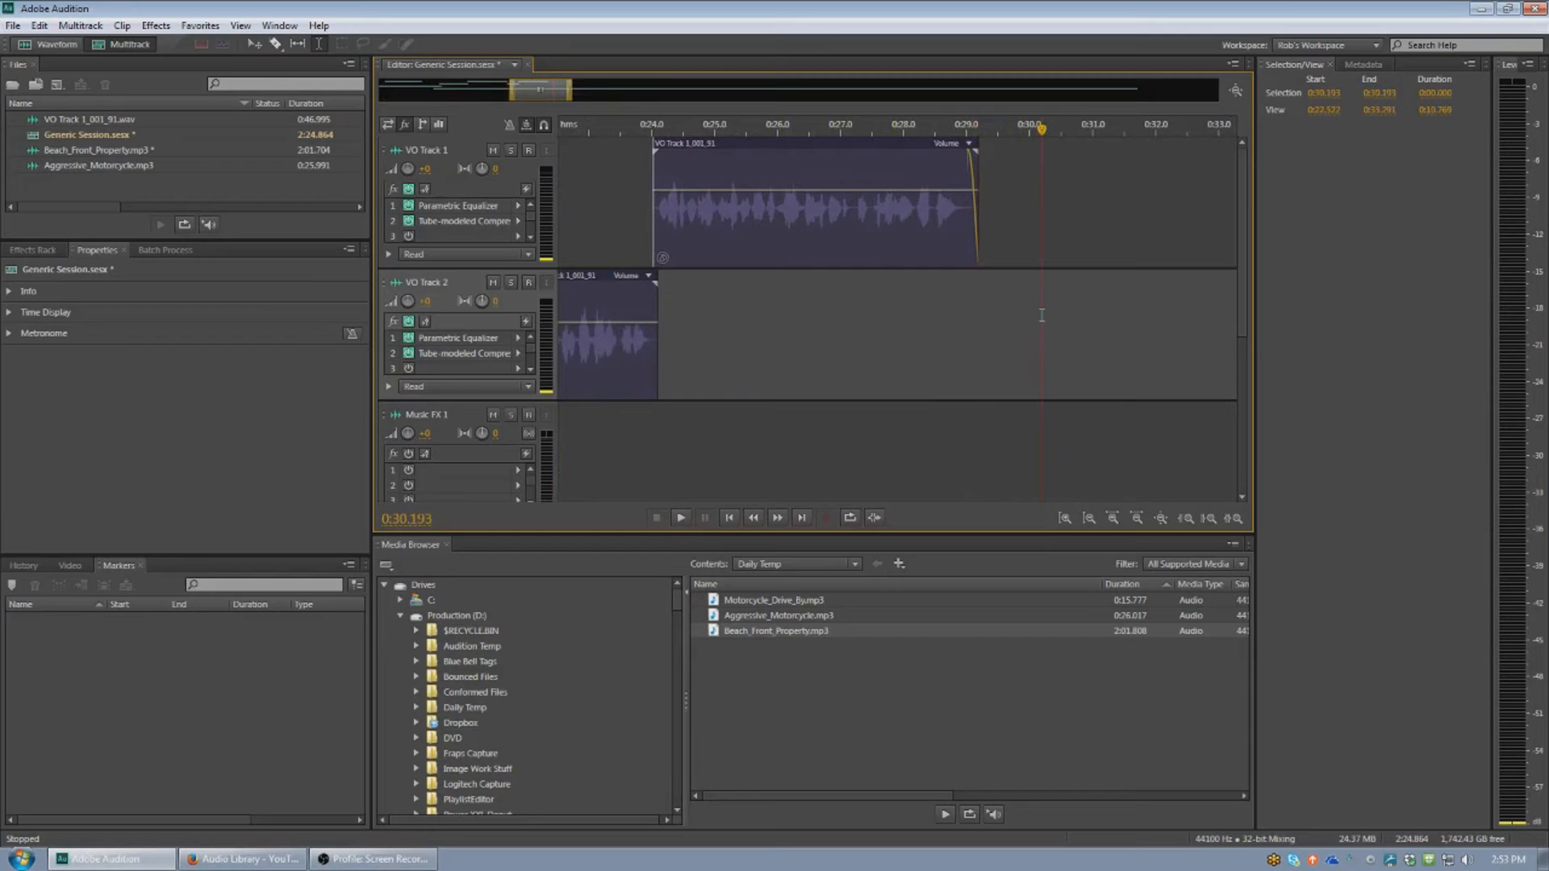
pyautogui.scroll(-2, 1042, 315)
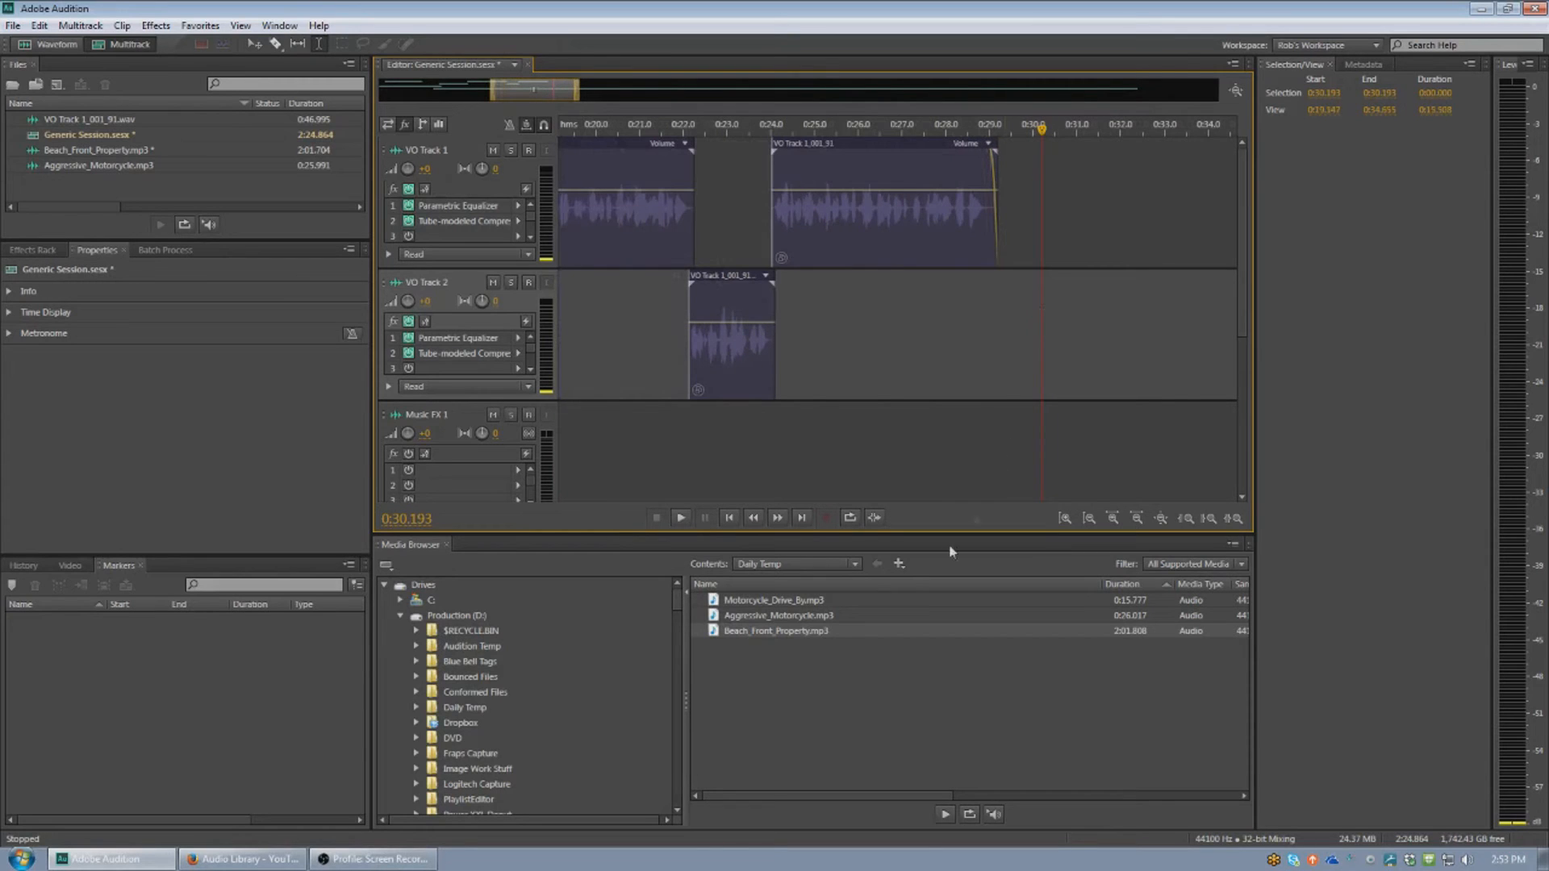
# Step: Add Motorcycle_Drive_By.mp3 to Music FX 1 with its clip starting at about 28.3 s, and play the ending
pyautogui.moveTo(813, 606); pyautogui.dragTo(972, 452)
pyautogui.click(1029, 372)
pyautogui.scroll(-5, 1030, 372)
pyautogui.moveTo(1000, 439); pyautogui.dragTo(906, 440)
pyautogui.click(1028, 372)
pyautogui.scroll(7, 1028, 372)
pyautogui.click(723, 365)
pyautogui.press('space')
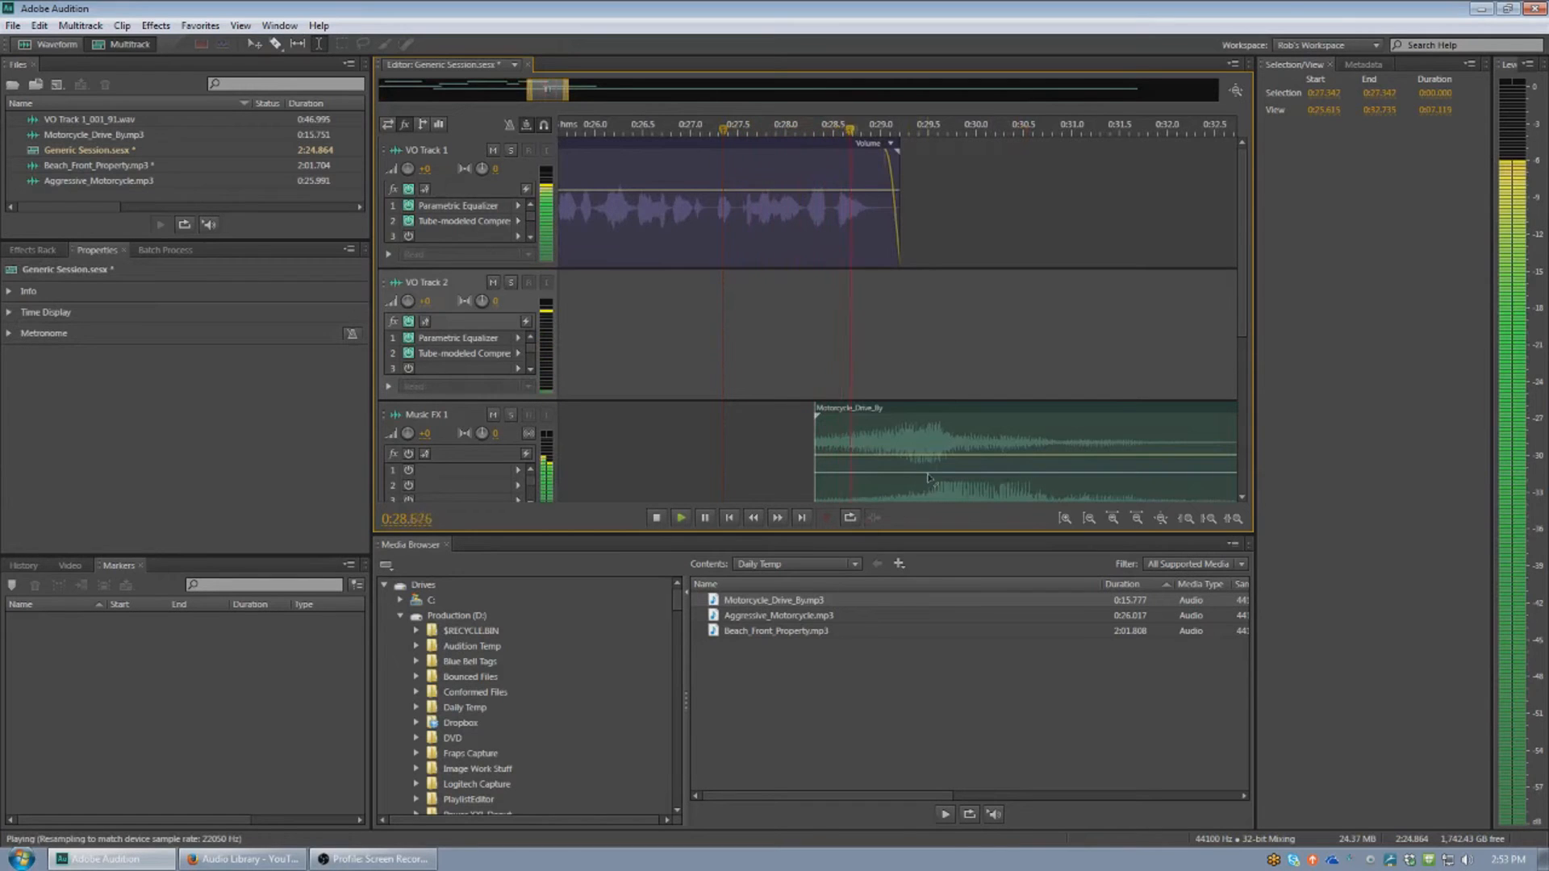
pyautogui.press('space')
# Step: Move the Motorcycle_Drive_By clip earlier so it starts at about 28.0 s and play it against the voice-over
pyautogui.click(1042, 444)
pyautogui.moveTo(1042, 444); pyautogui.dragTo(1012, 443)
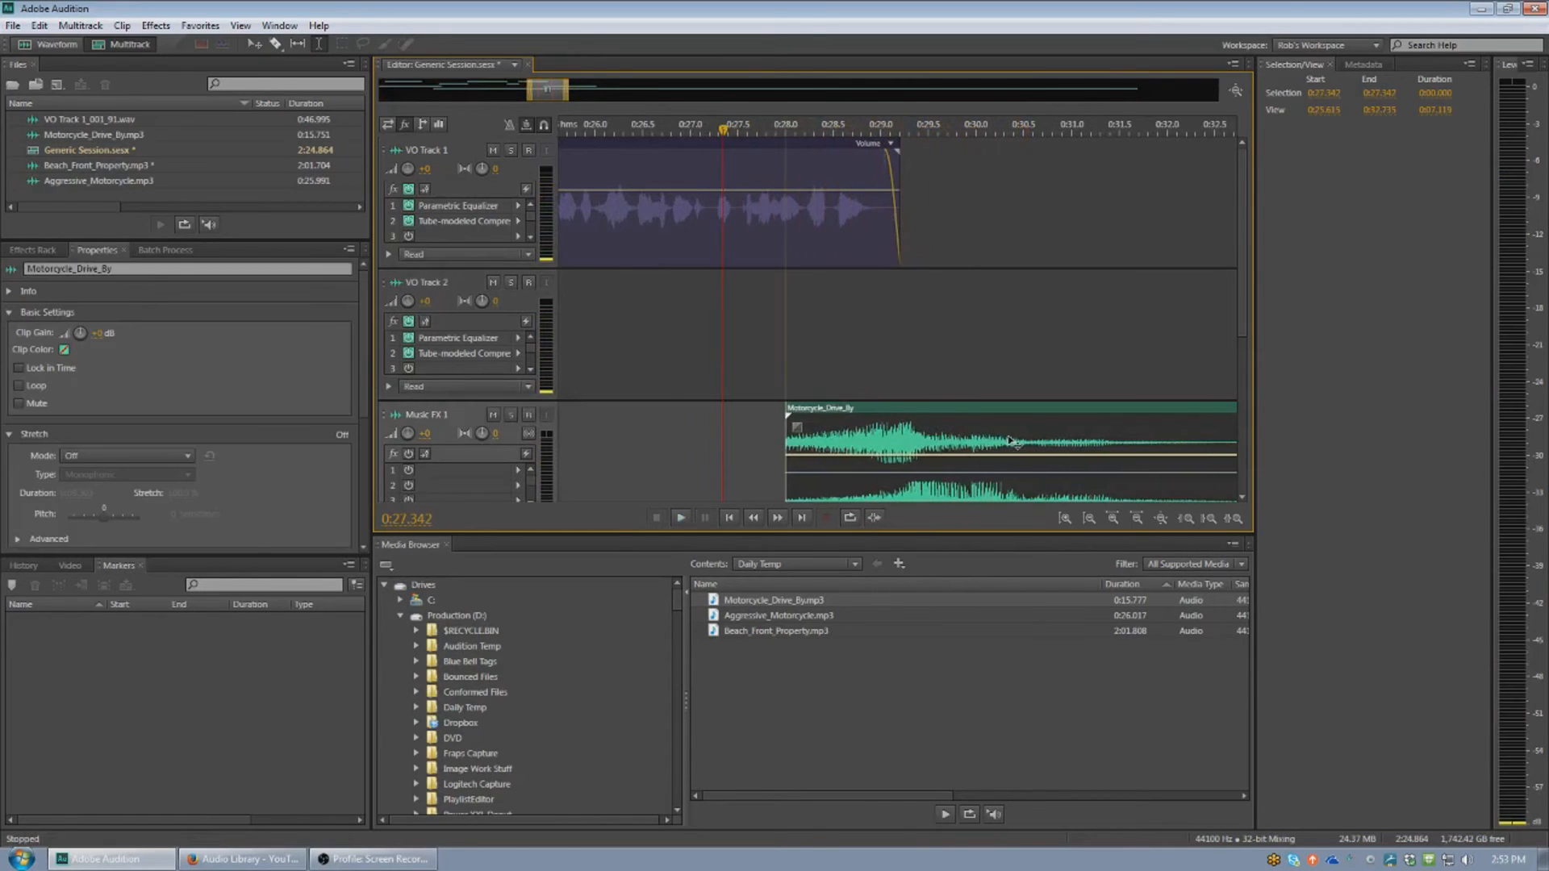
pyautogui.press('space')
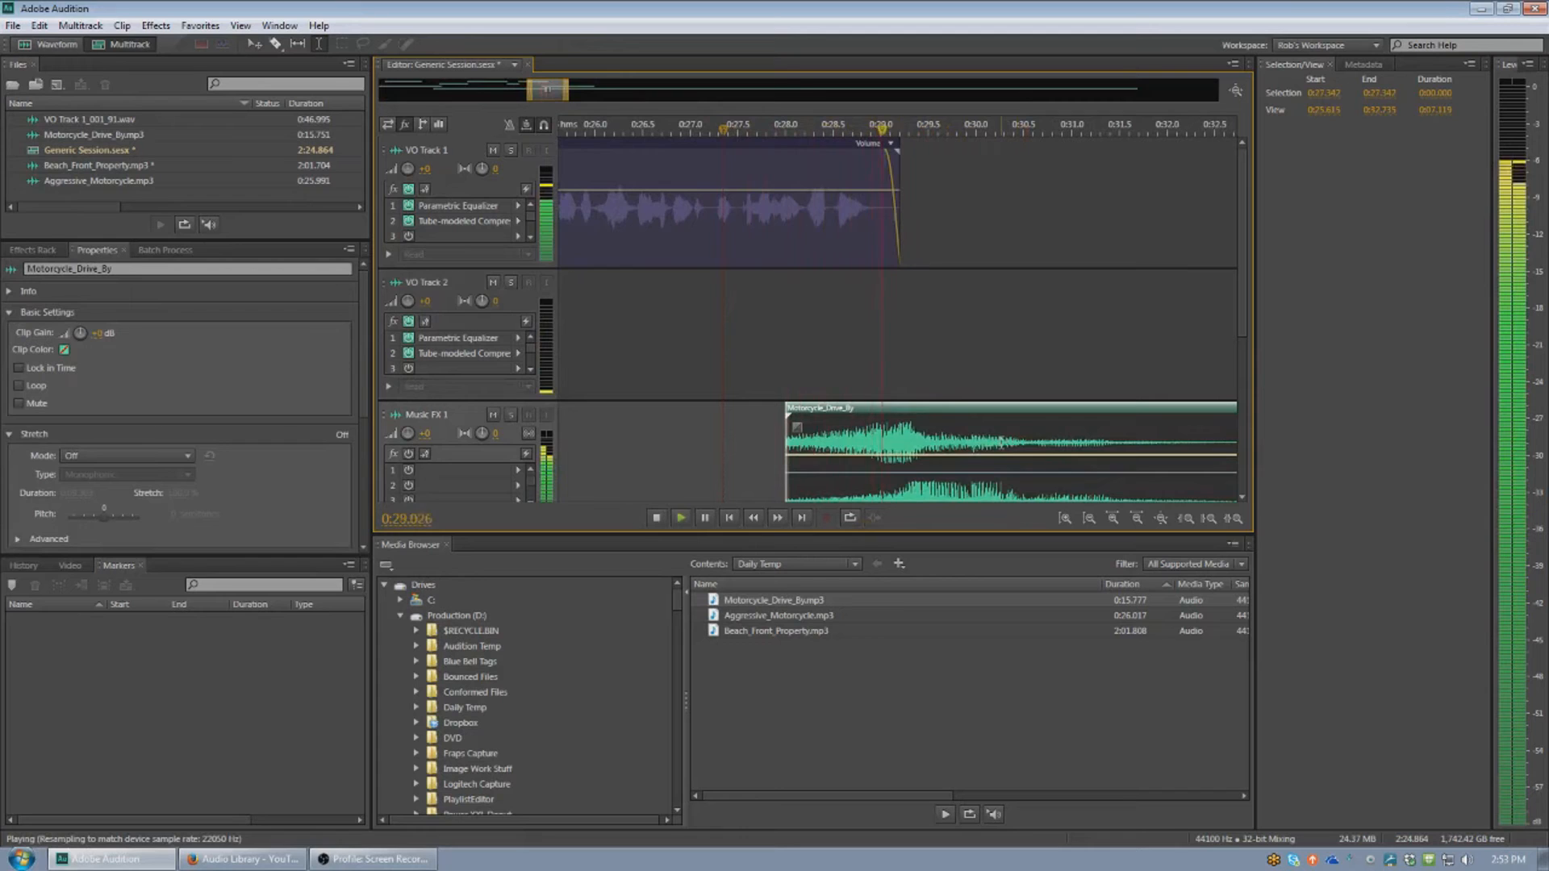
pyautogui.scroll(-3, 1084, 434)
pyautogui.press('space')
# Step: Cut off the Beach_Front_Property clip after about 30.5 s and trim its end back to about 29.9 s
pyautogui.click(1066, 428)
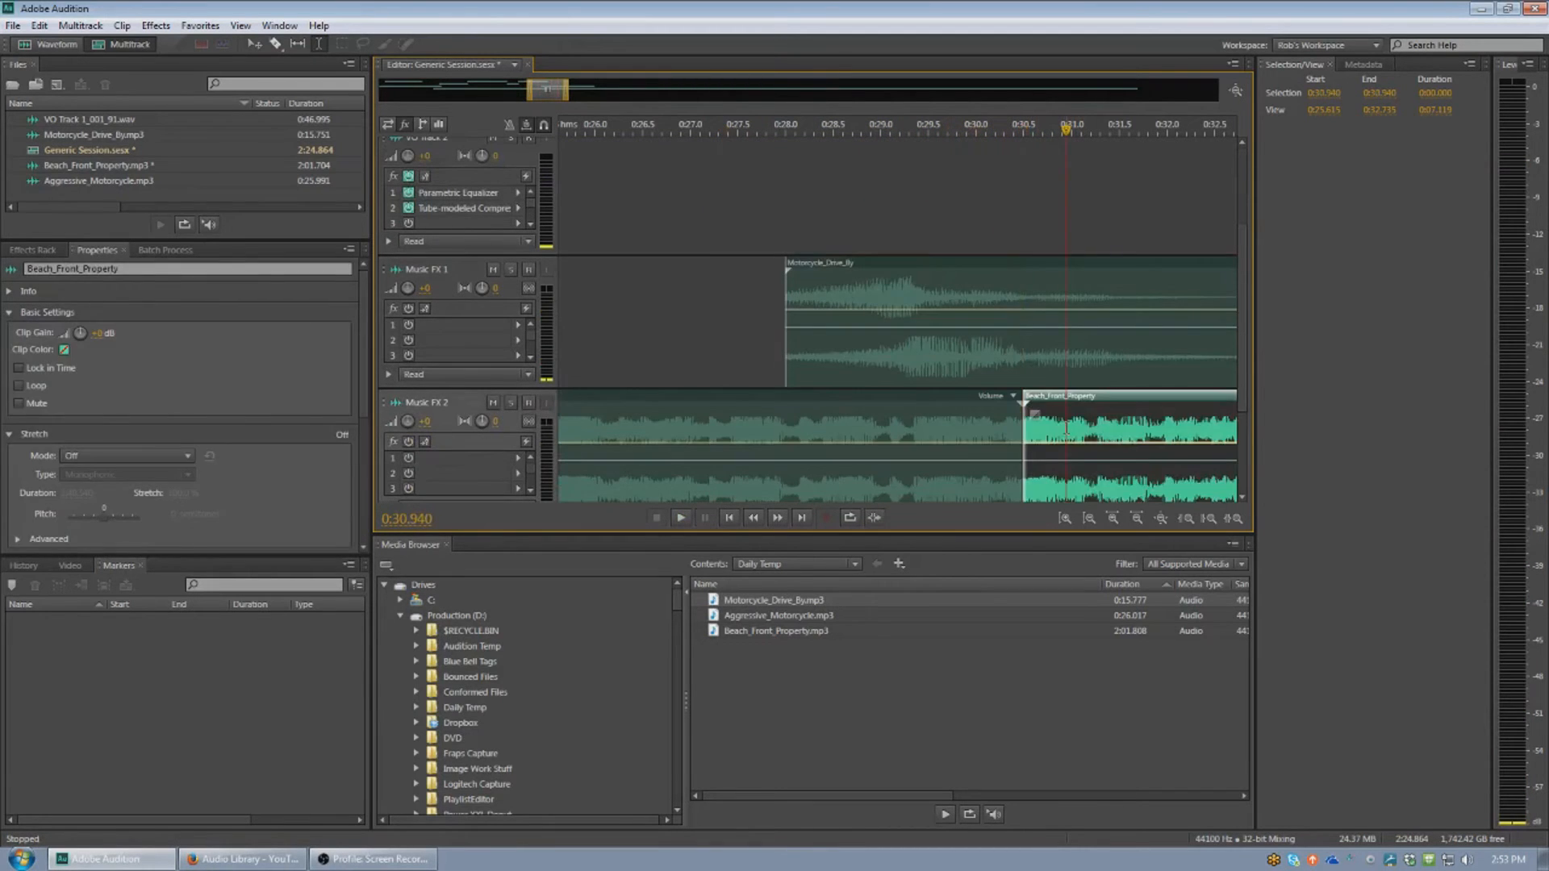
pyautogui.press('Delete')
pyautogui.moveTo(1022, 422); pyautogui.dragTo(965, 419)
# Step: Extend the start of the Motorcycle_Drive_By clip to about 27.3 s and add a fade-in up to about 29.0 s
pyautogui.click(890, 365)
pyautogui.scroll(-2, 880, 367)
pyautogui.moveTo(815, 340); pyautogui.dragTo(897, 304)
pyautogui.click(733, 198)
pyautogui.press('space')
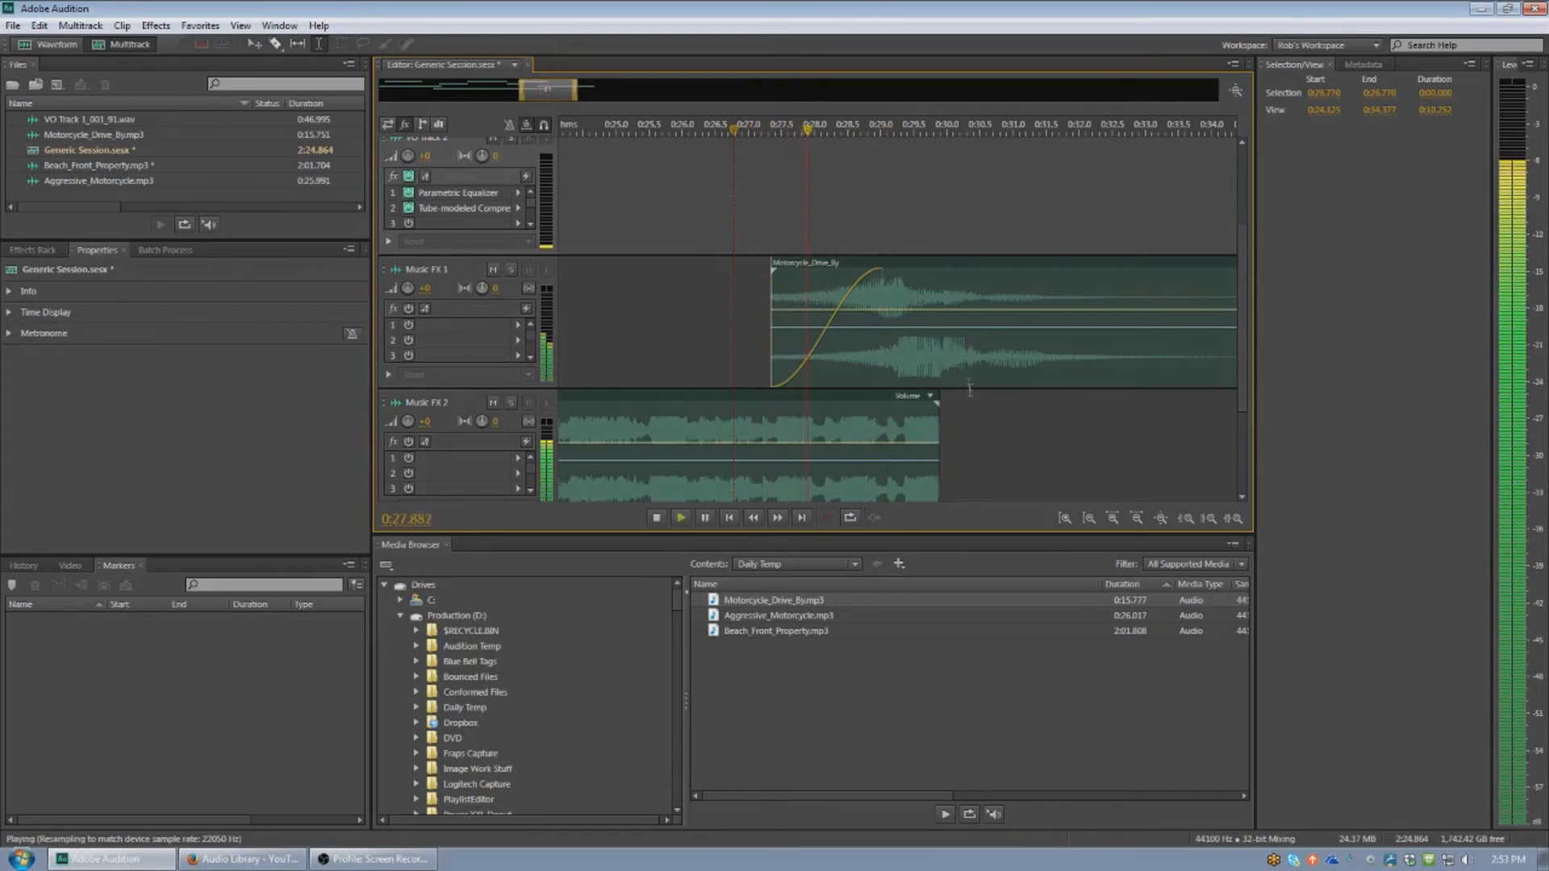
# Step: Add a fade-out from about 28.4 s to the end of the Beach_Front_Property clip and play it back
pyautogui.click(894, 427)
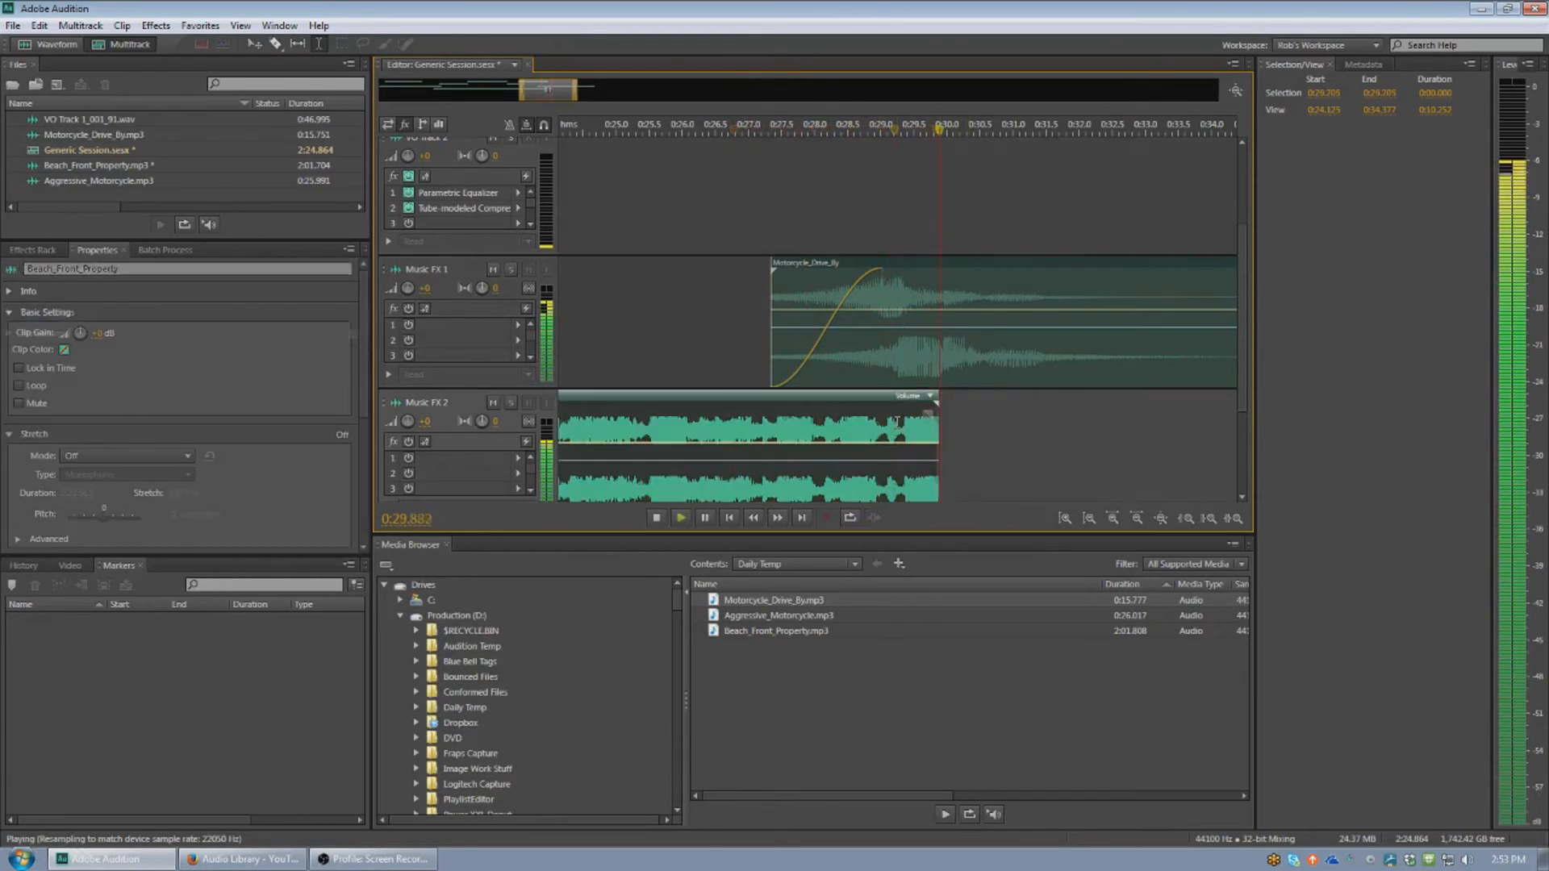
pyautogui.press('space')
pyautogui.moveTo(936, 404); pyautogui.dragTo(835, 437)
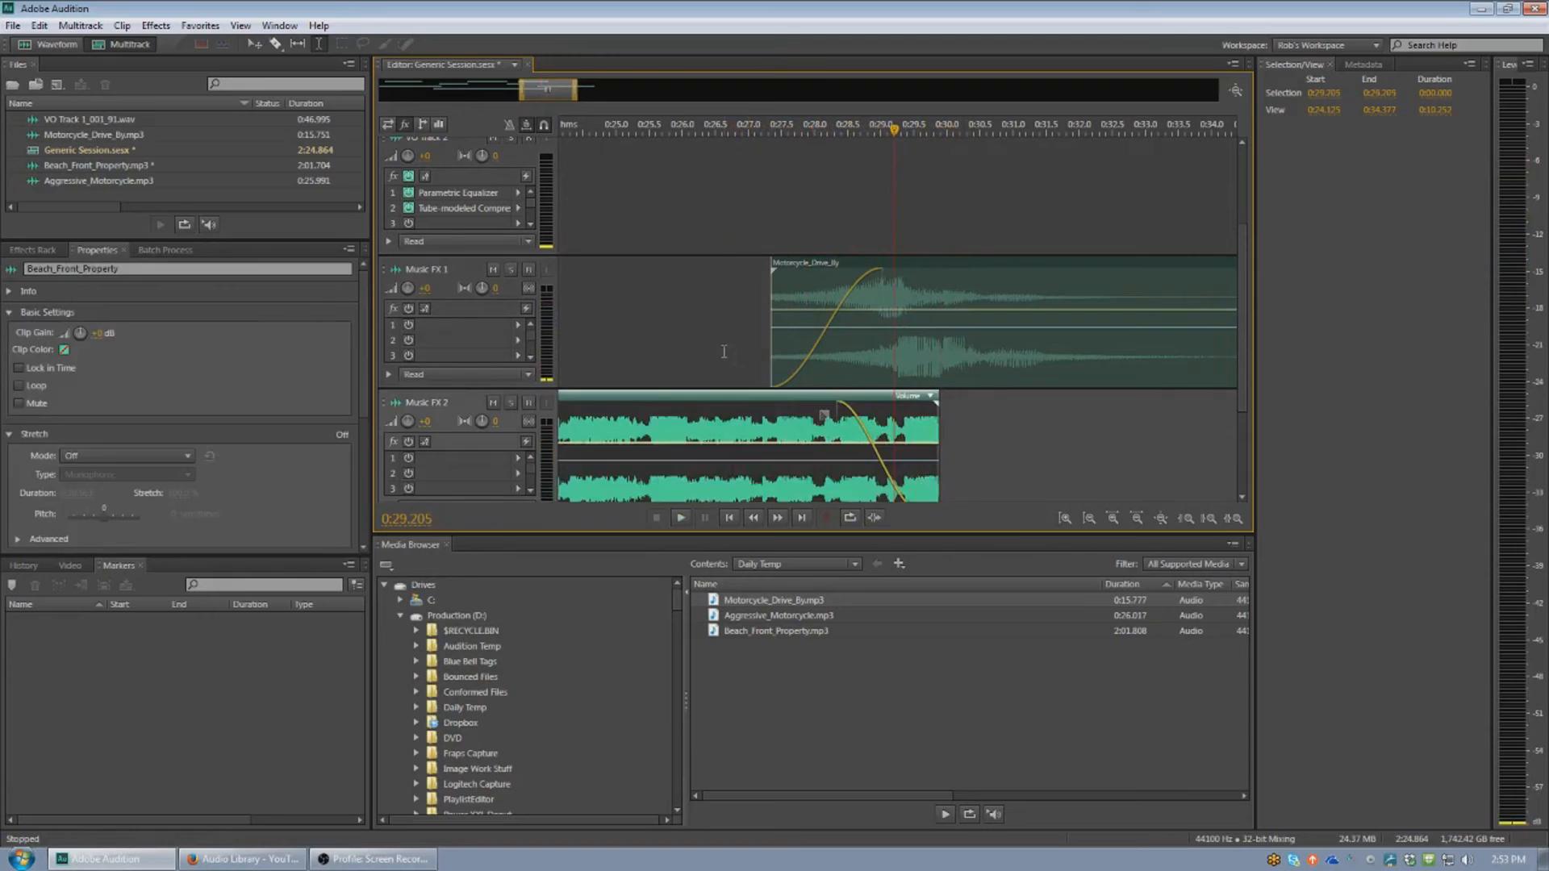
pyautogui.click(724, 350)
pyautogui.press('space')
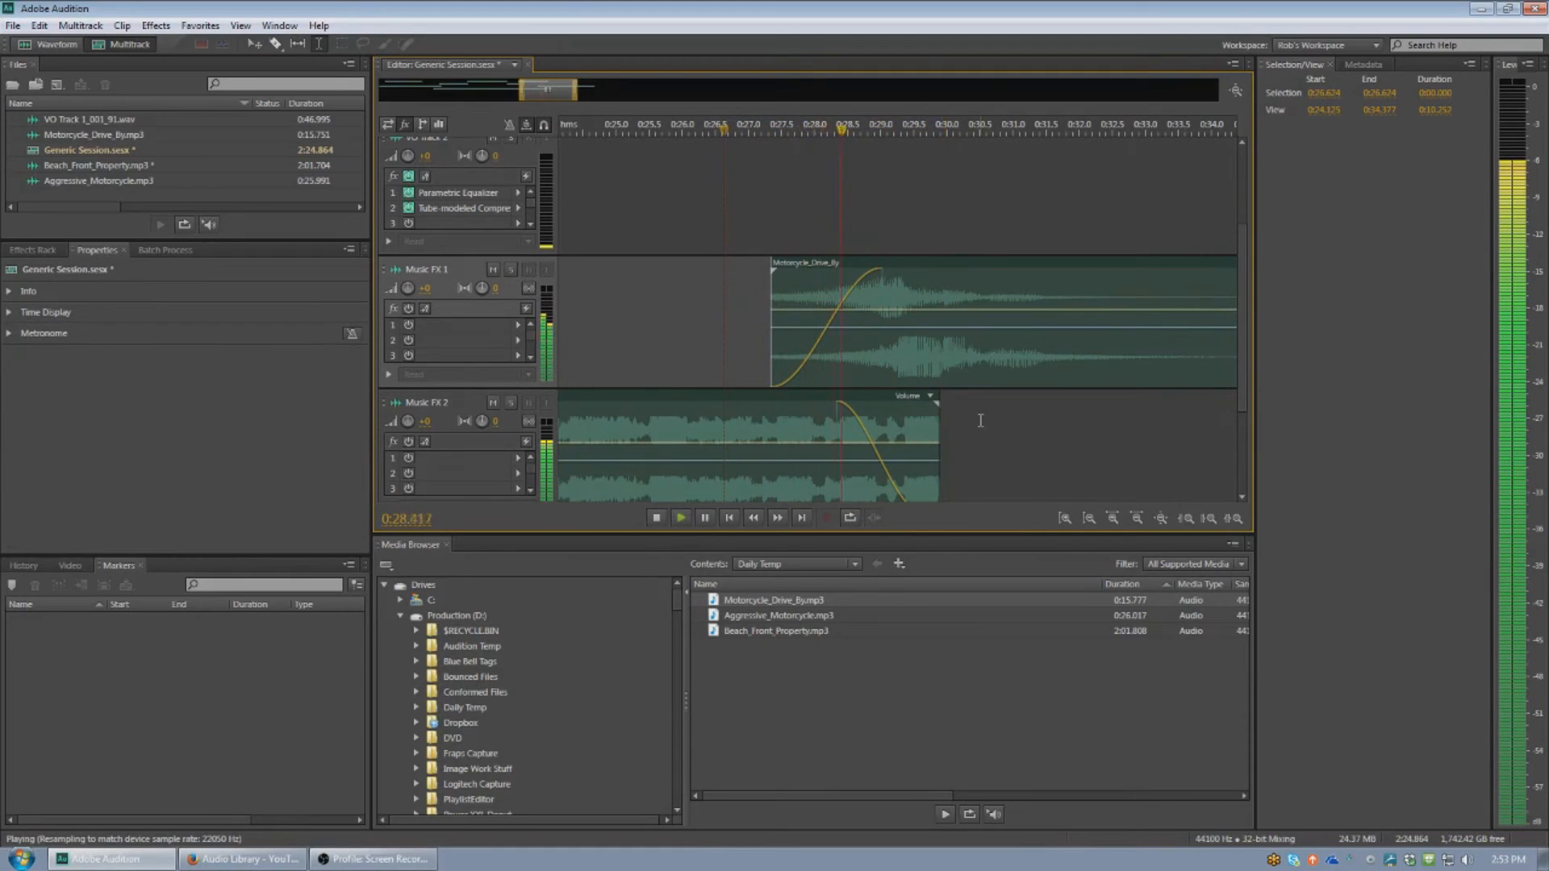
# Step: Split the Motorcycle_Drive_By clip at about 32.7 s and delete the part after the cut
pyautogui.press('space')
pyautogui.click(1126, 366)
pyautogui.hotkey('ctrl', 'k')
pyautogui.click(1157, 363)
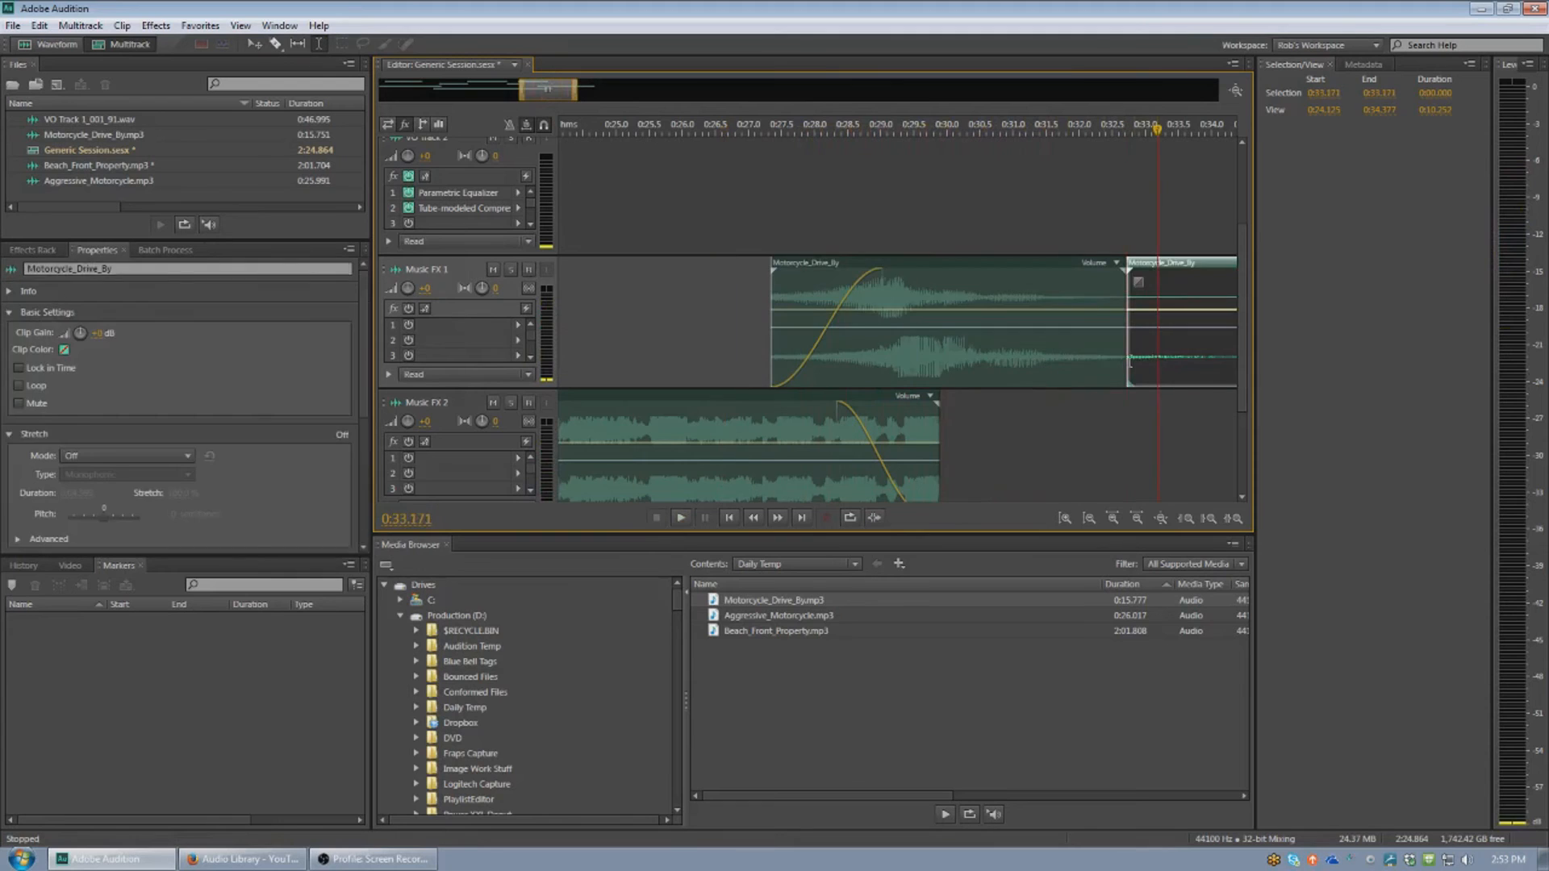
pyautogui.press('Delete')
# Step: Add a fade-out from about 31.4 s to the end of the Motorcycle_Drive_By clip and play the spot's ending
pyautogui.click(1090, 336)
pyautogui.moveTo(1115, 281); pyautogui.dragTo(1027, 282)
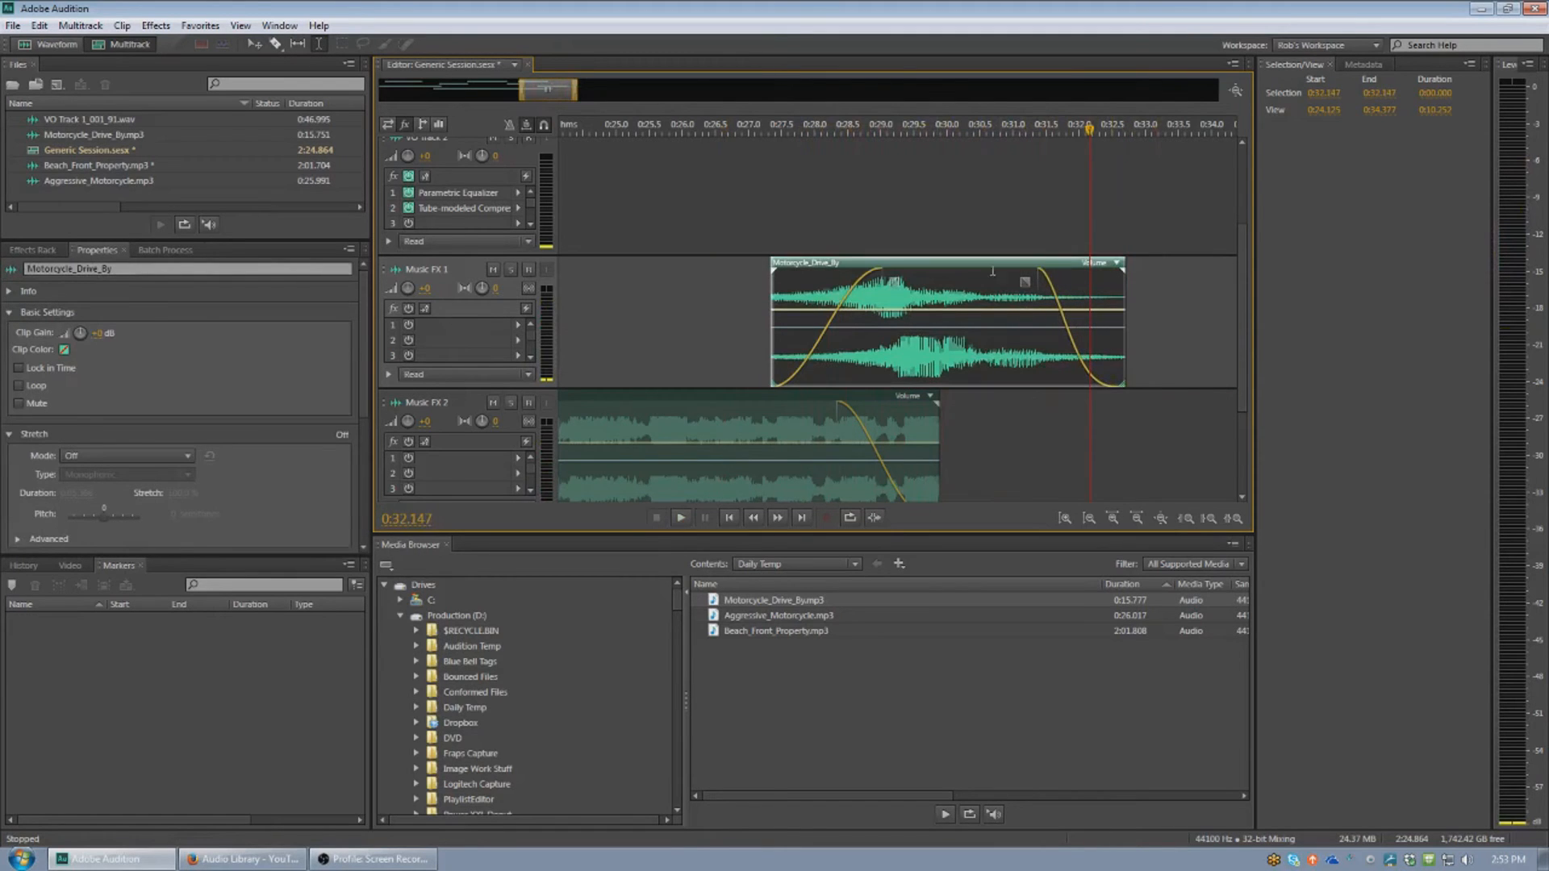
pyautogui.scroll(-5, 930, 215)
pyautogui.scroll(3, 794, 287)
pyautogui.click(813, 300)
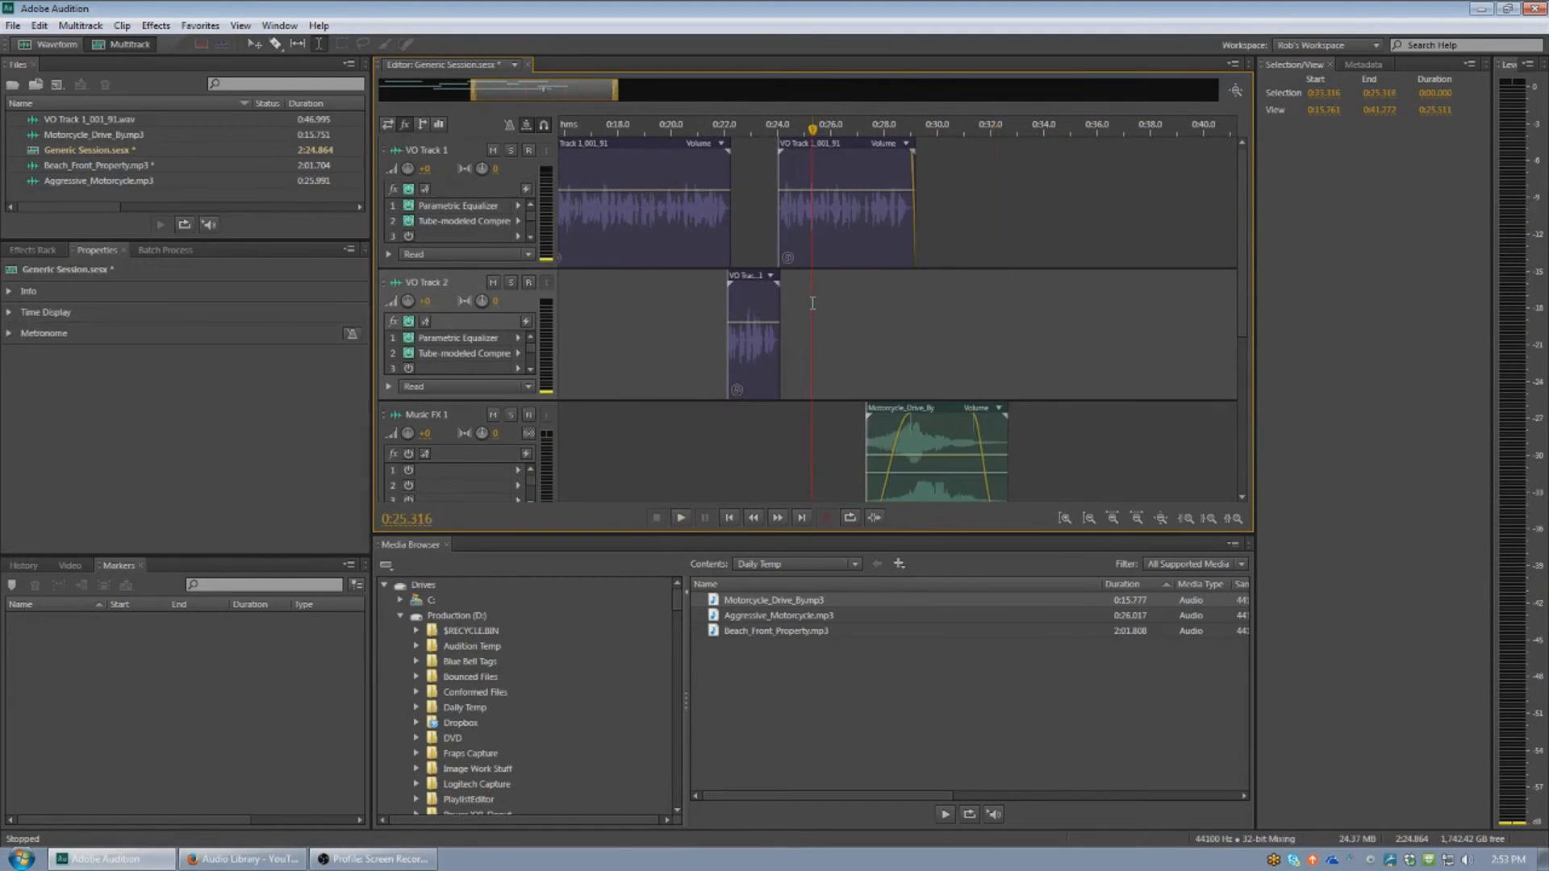
pyautogui.press('space')
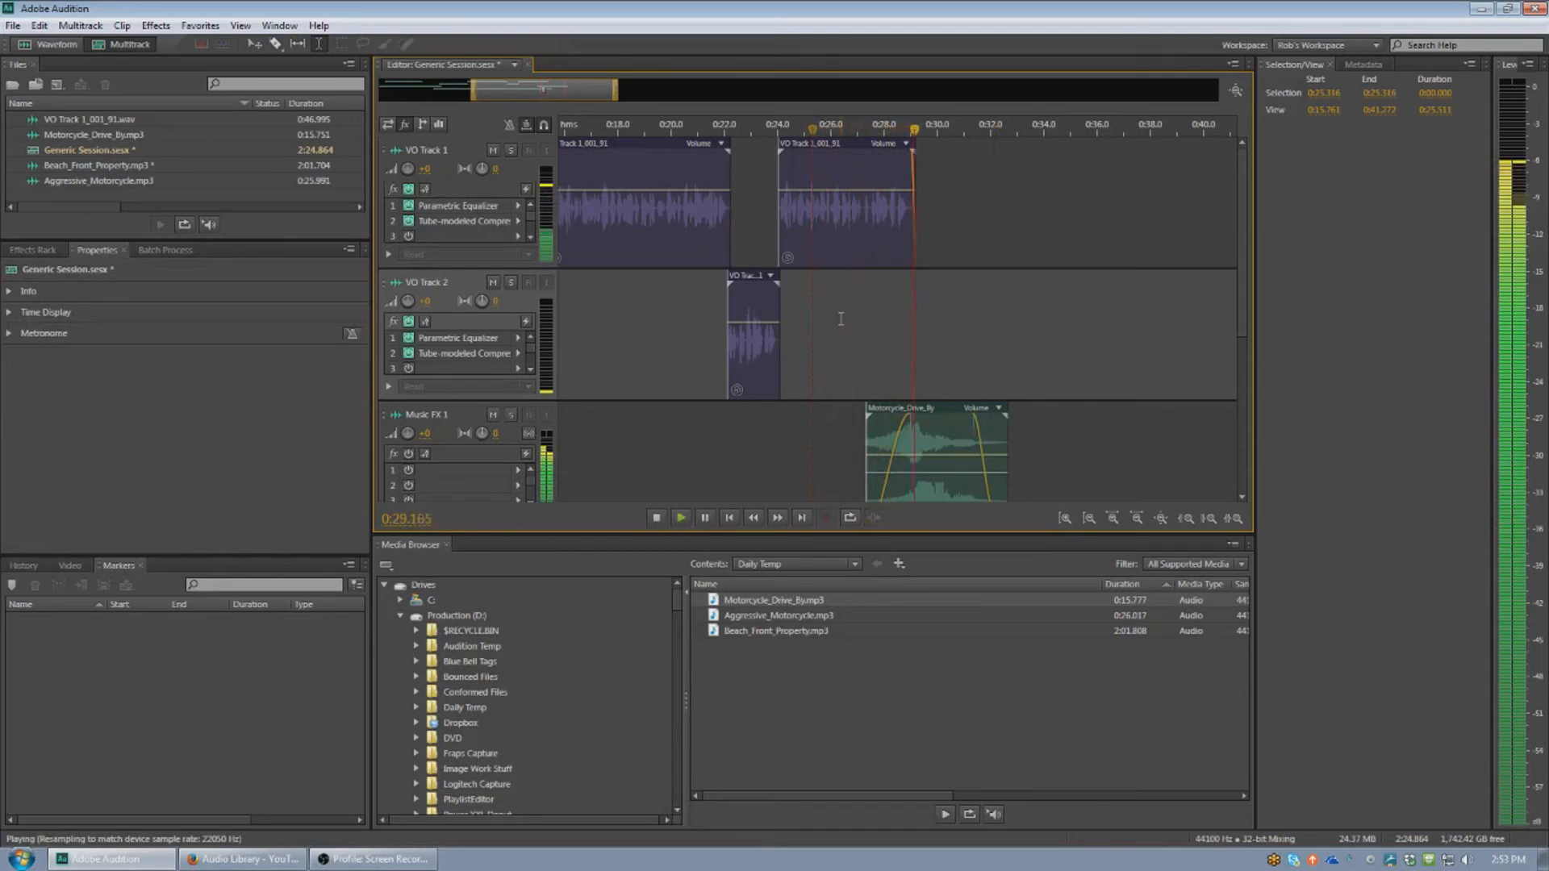
pyautogui.press('space')
# Step: Play the spot's opening from about 0.6 s to check the first Aggressive_Motorcycle clip against the voice-over
pyautogui.scroll(-3, 836, 355)
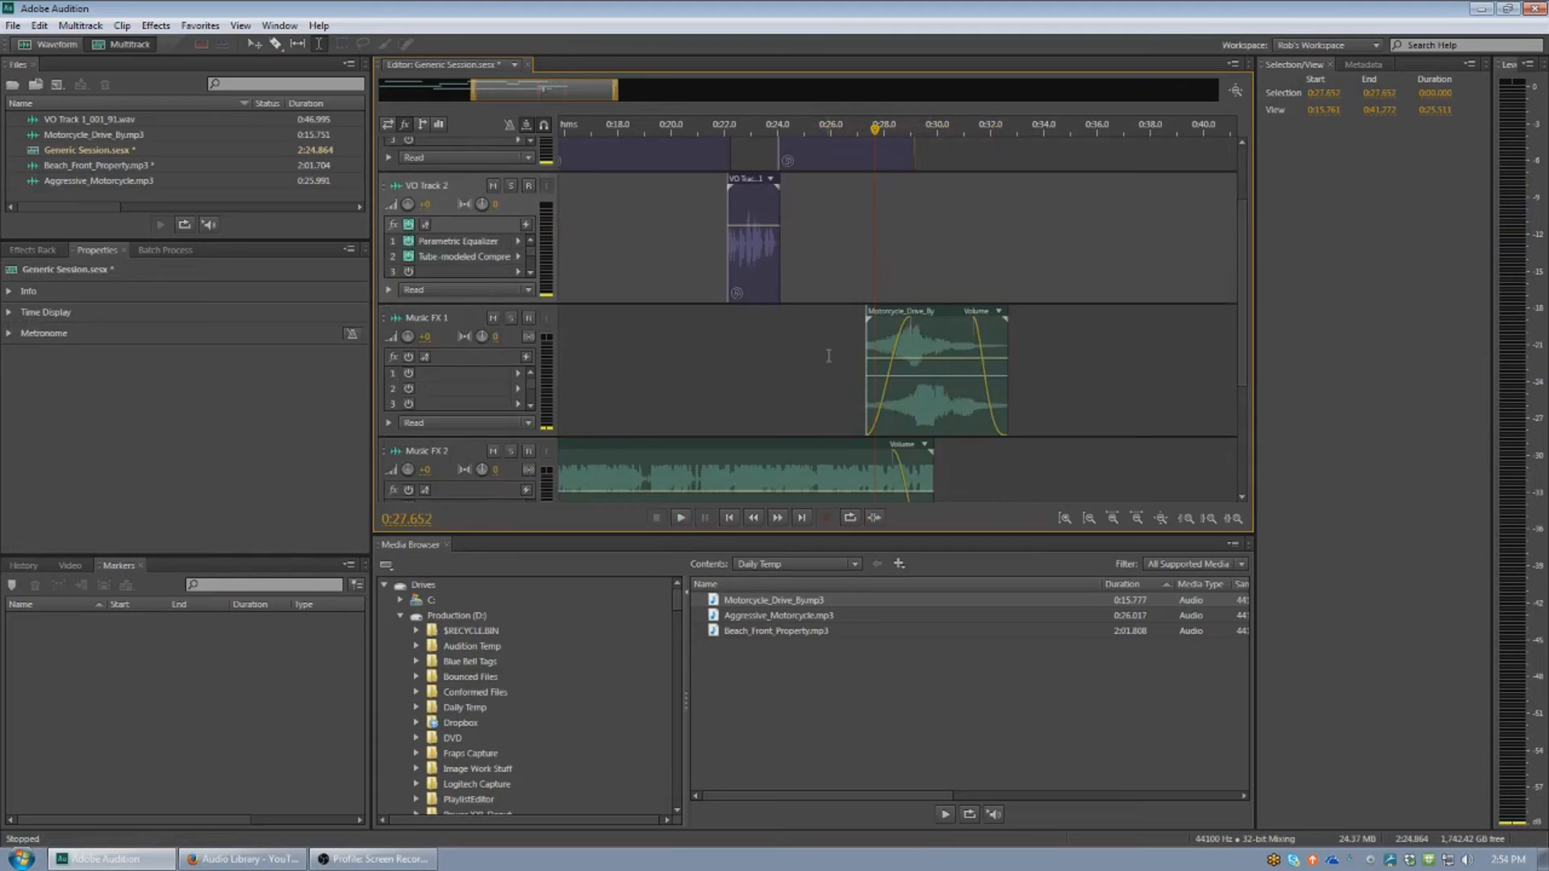
pyautogui.moveTo(571, 100); pyautogui.dragTo(454, 93)
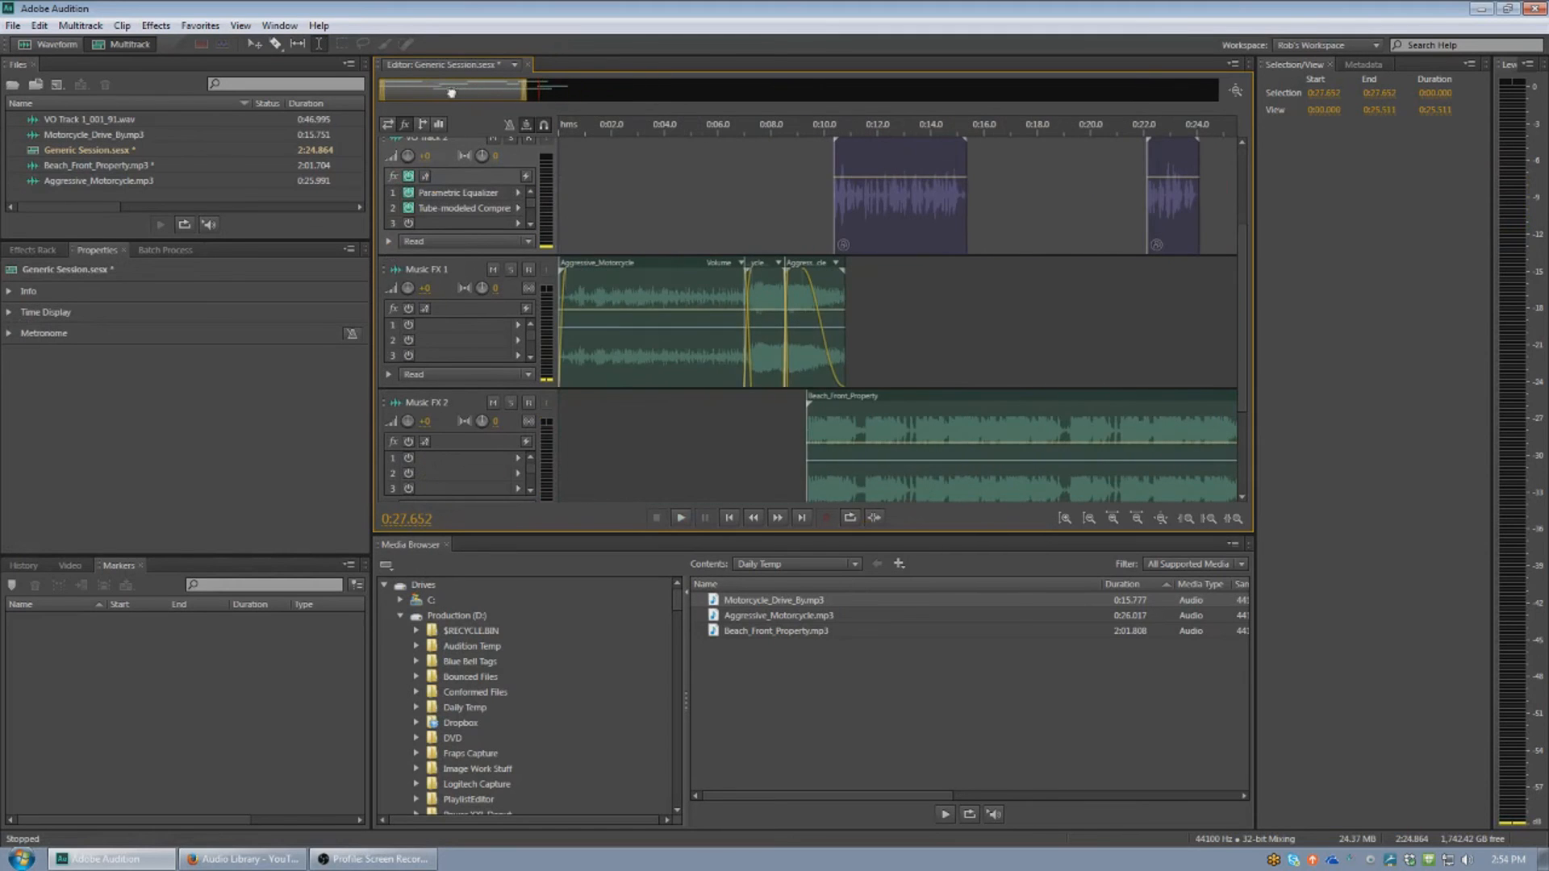
pyautogui.click(622, 437)
pyautogui.scroll(1, 622, 435)
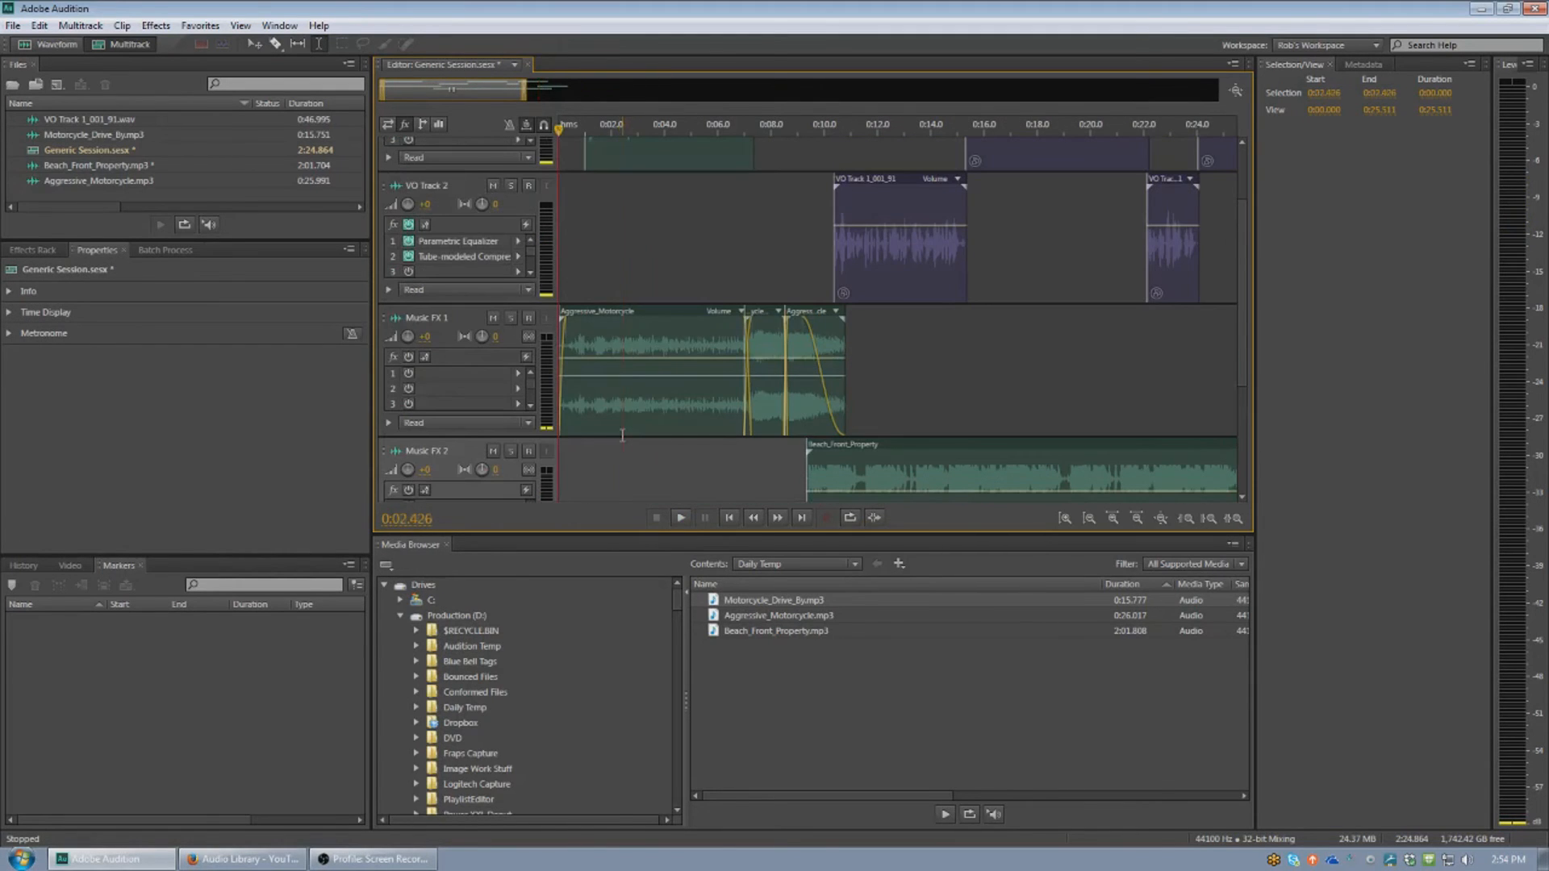
pyautogui.click(576, 251)
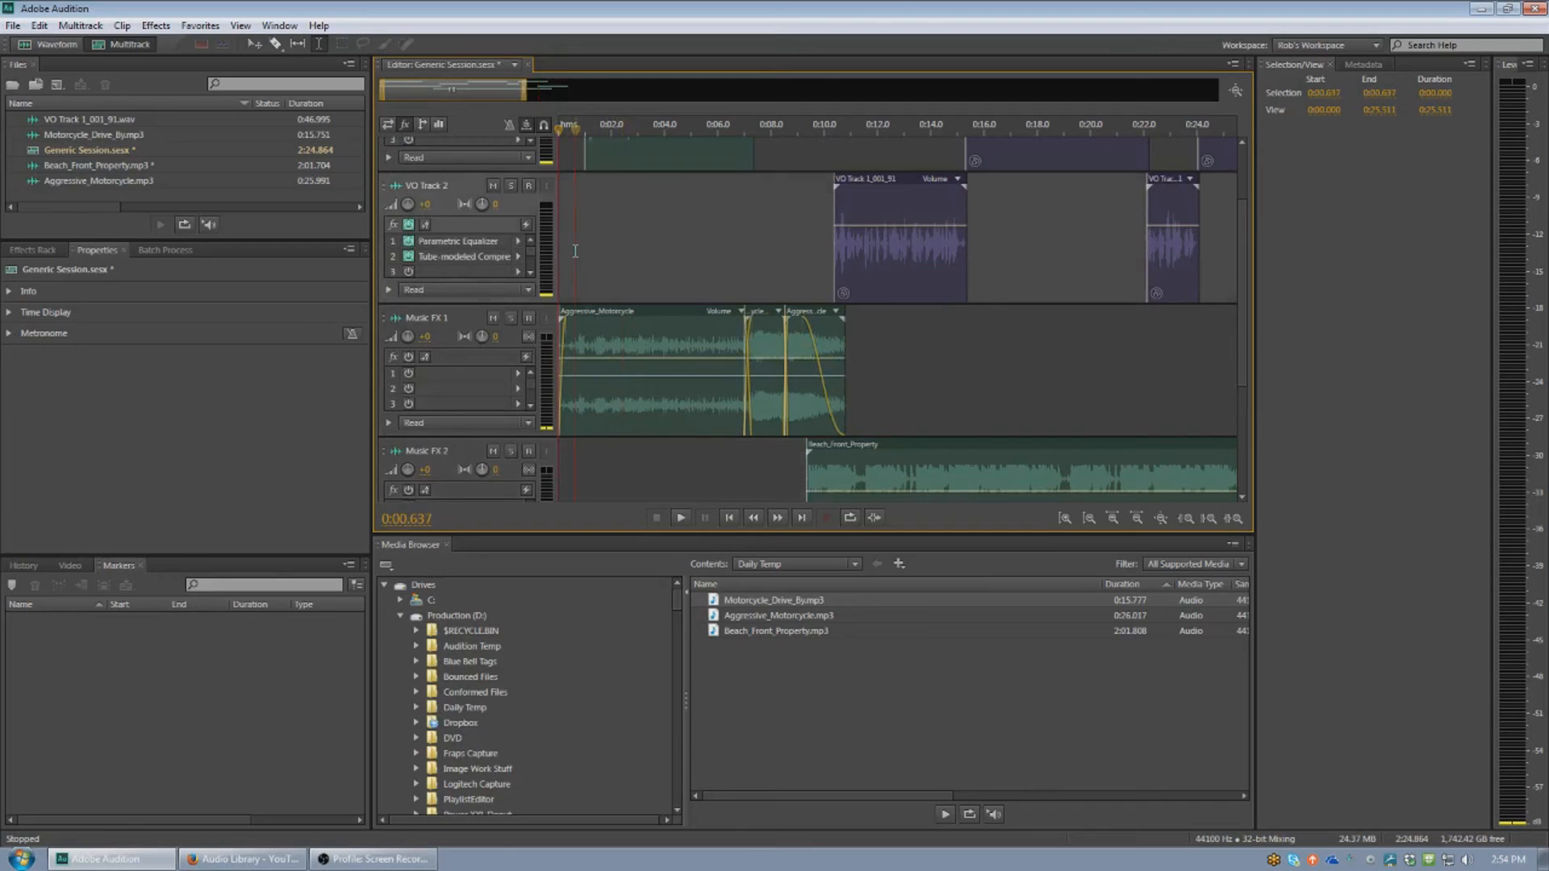
pyautogui.press('space')
pyautogui.scroll(1, 646, 363)
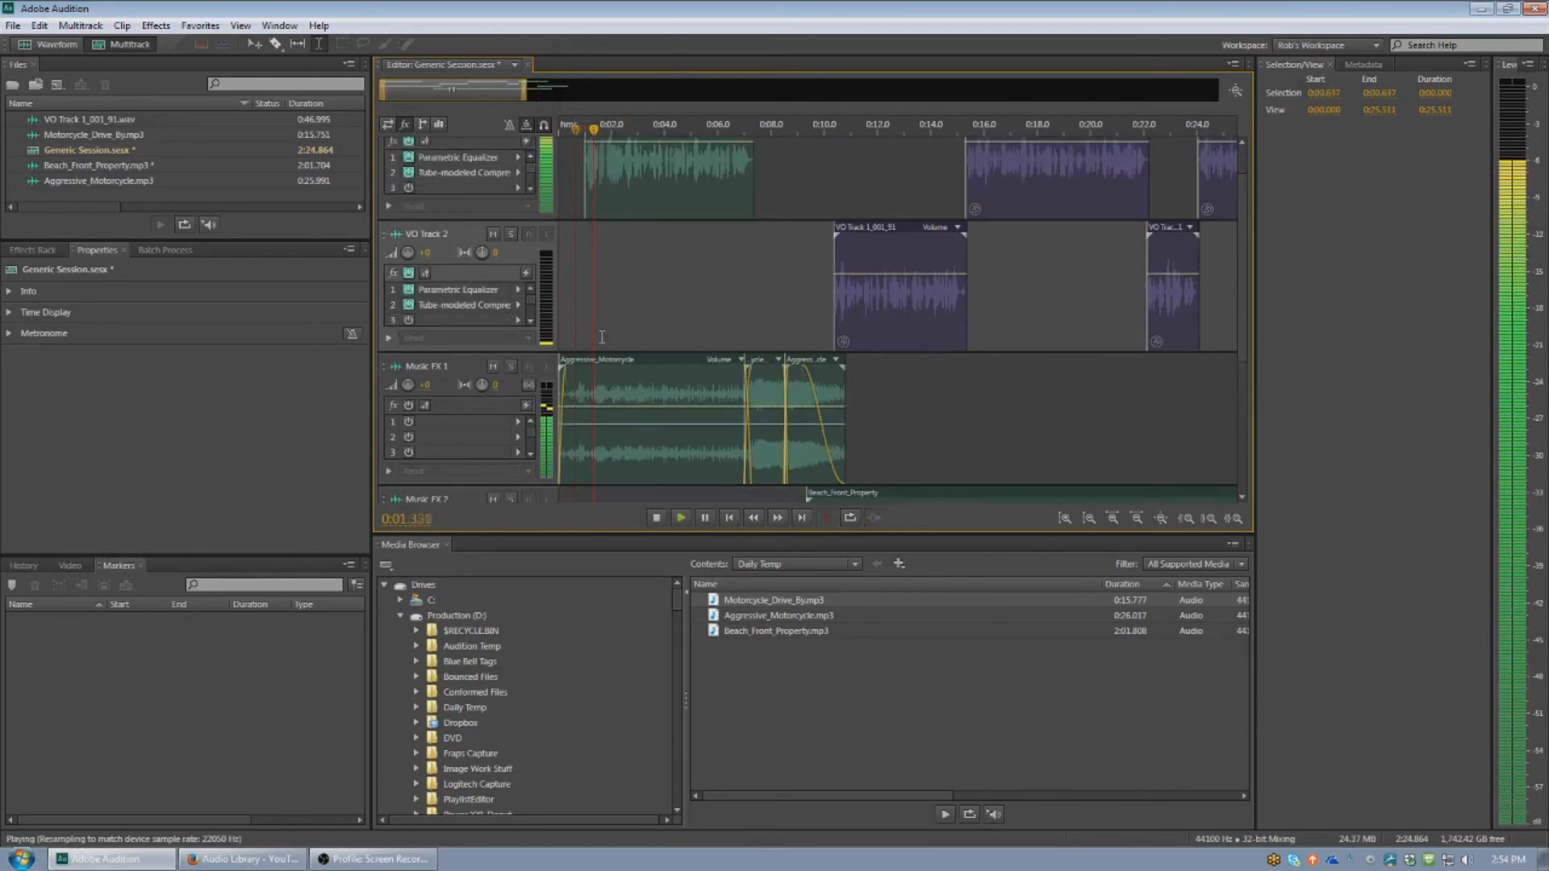
pyautogui.press('space')
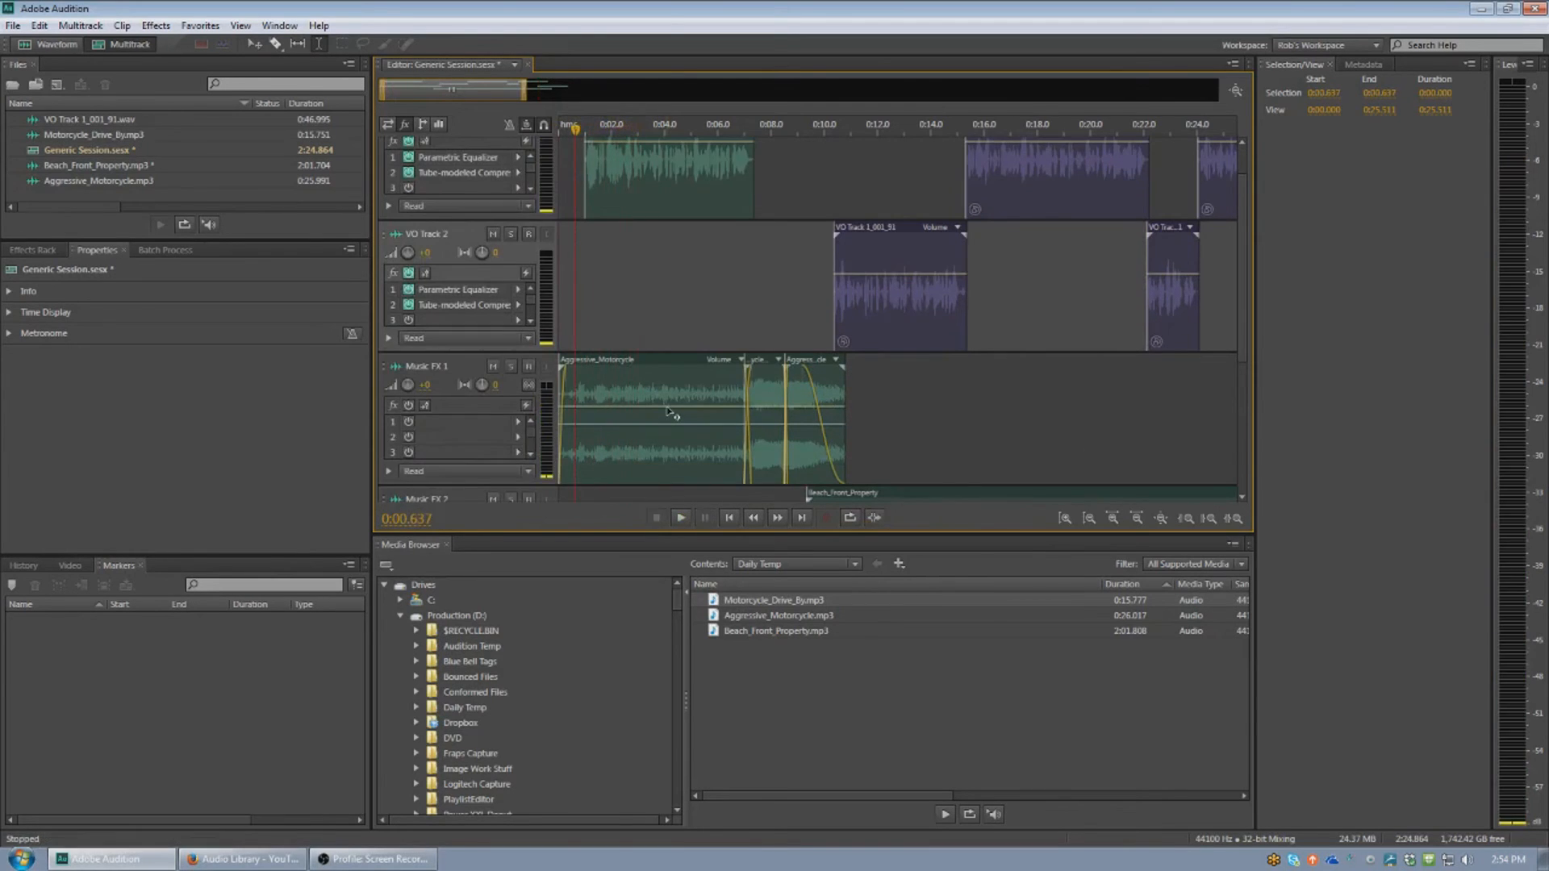
# Step: Lower the volume envelope of the first Aggressive_Motorcycle clip under the voice-over and play it back
pyautogui.click(670, 413)
pyautogui.moveTo(675, 414); pyautogui.dragTo(681, 423)
pyautogui.press('space')
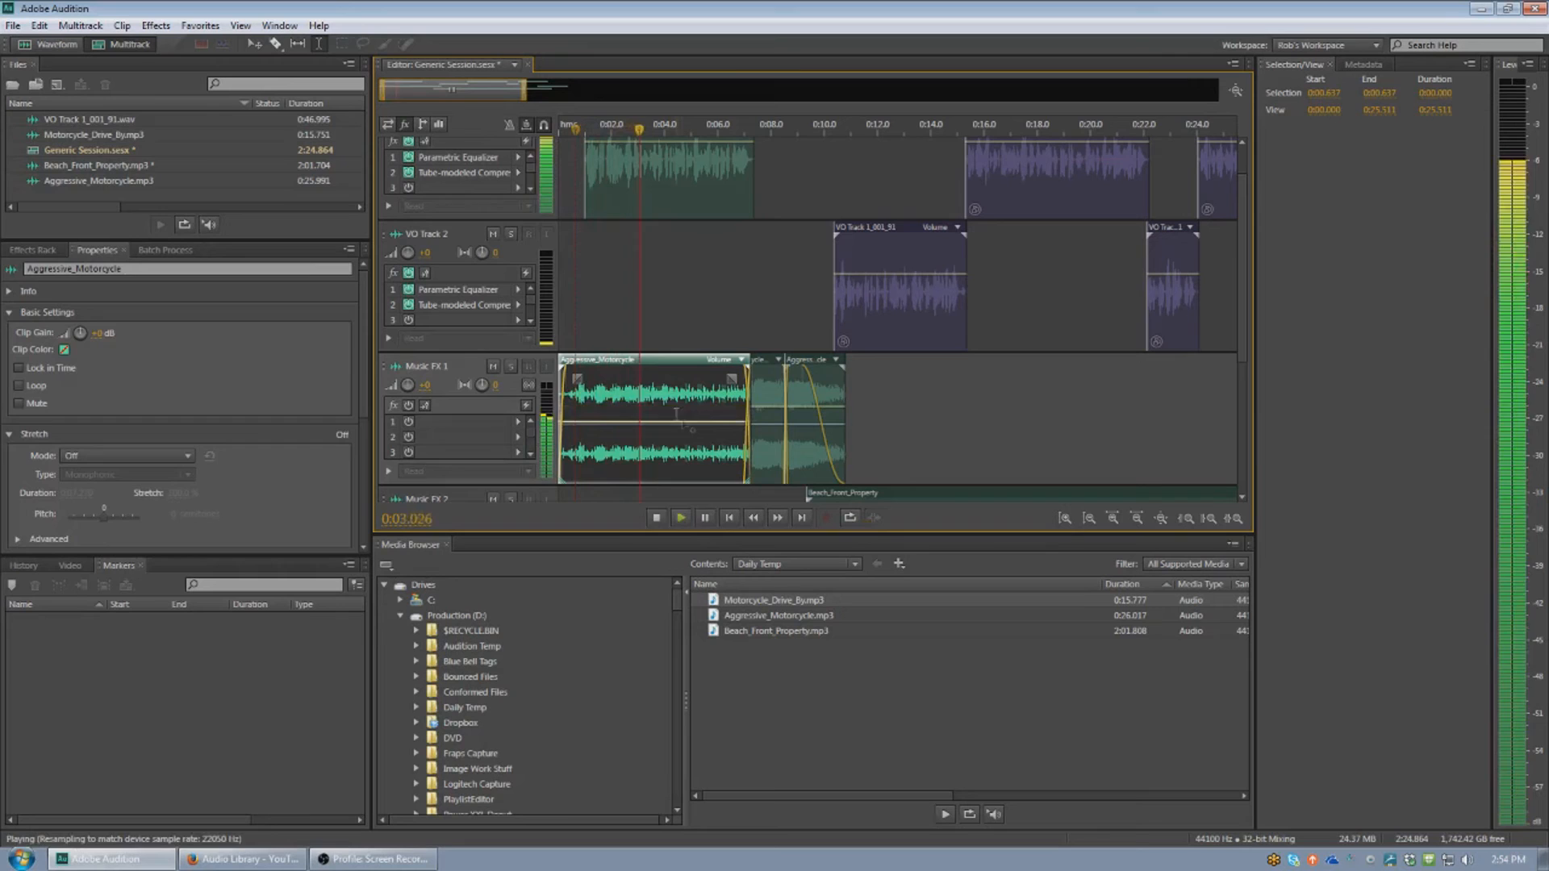
pyautogui.press('space')
# Step: Add volume keyframes to the first Aggressive_Motorcycle clip, raised until about 0.8 s and ducked by about 1.3 s, and play from the start
pyautogui.click(571, 329)
pyautogui.scroll(3, 572, 329)
pyautogui.scroll(2, 571, 329)
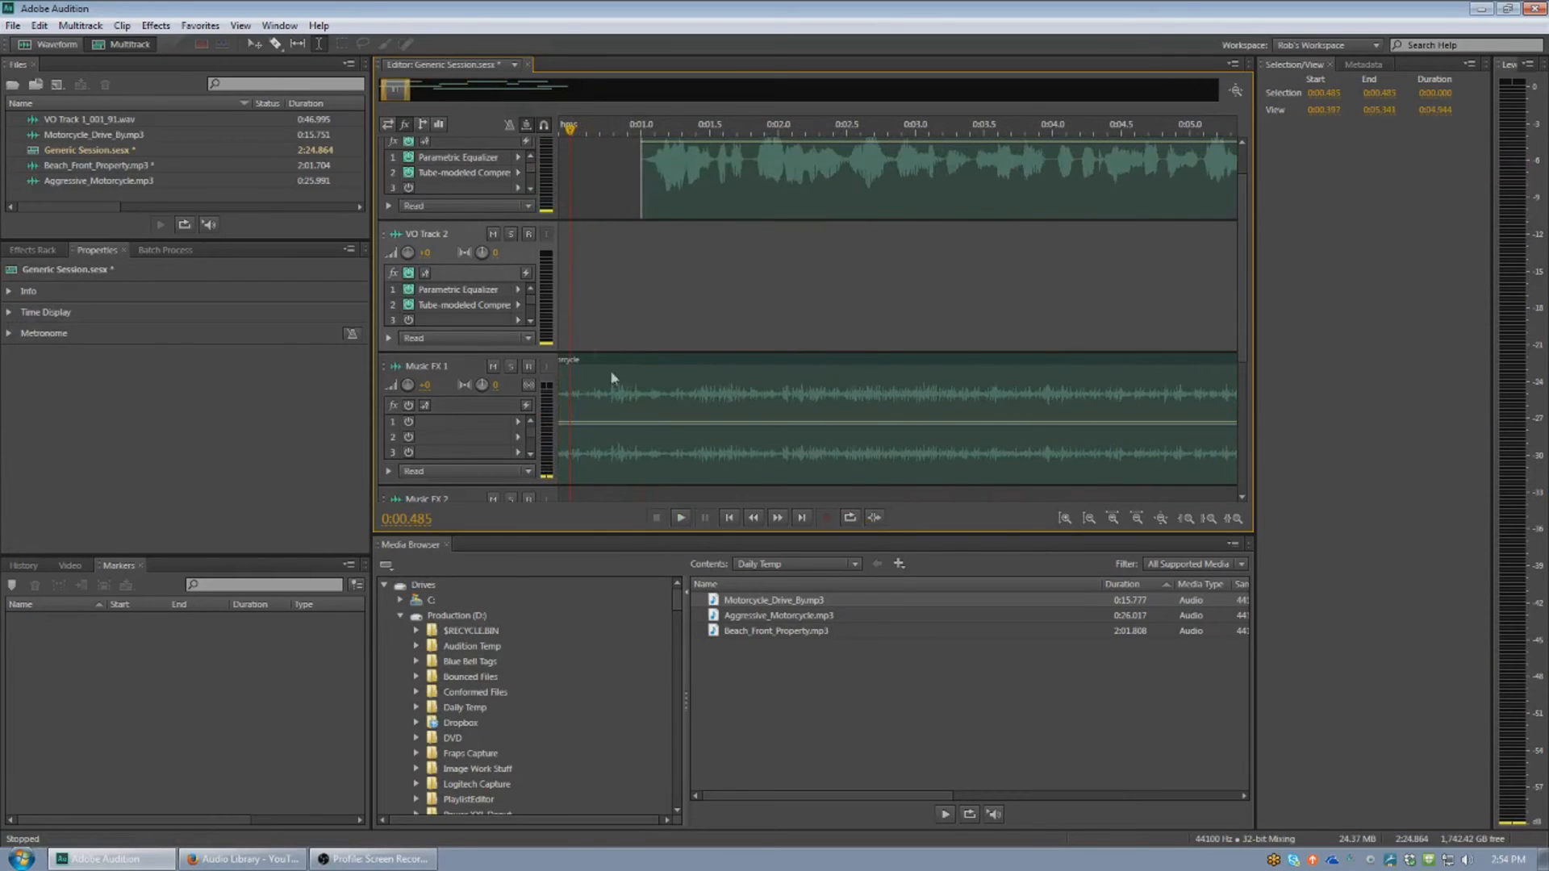
pyautogui.click(678, 423)
pyautogui.moveTo(640, 422); pyautogui.dragTo(609, 401)
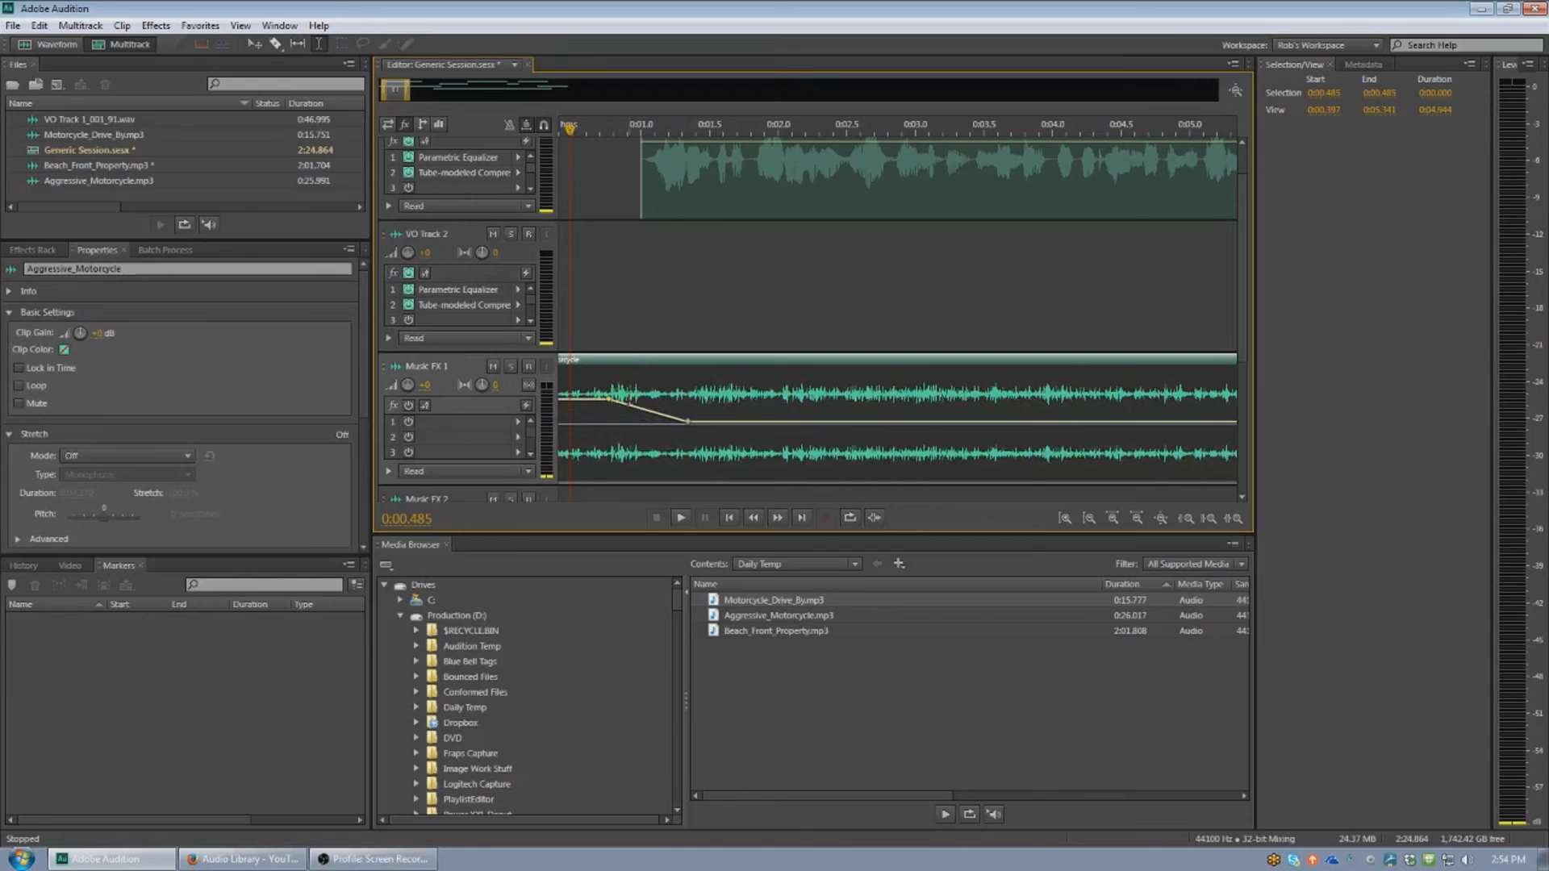
pyautogui.press('Home')
pyautogui.press('space')
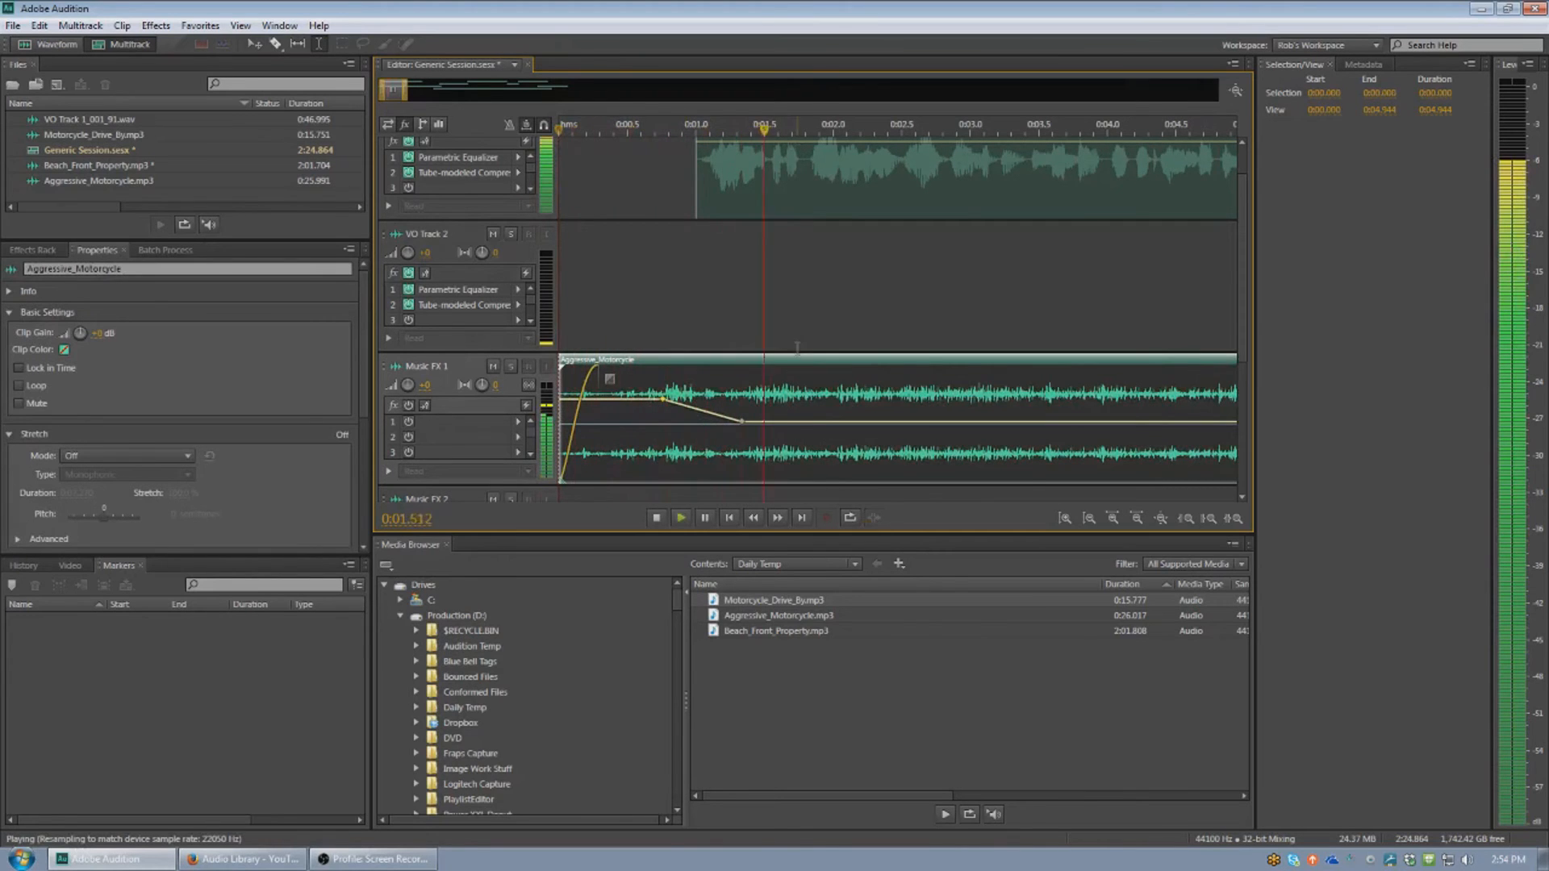
# Step: Lower the volume envelopes of the second and third Aggressive_Motorcycle clips, between about 7 s and 10.7 s
pyautogui.press('-')
pyautogui.press('-')
pyautogui.press('-')
pyautogui.click(1058, 331)
pyautogui.press('=')
pyautogui.press('=')
pyautogui.press('space')
pyautogui.click(1008, 415)
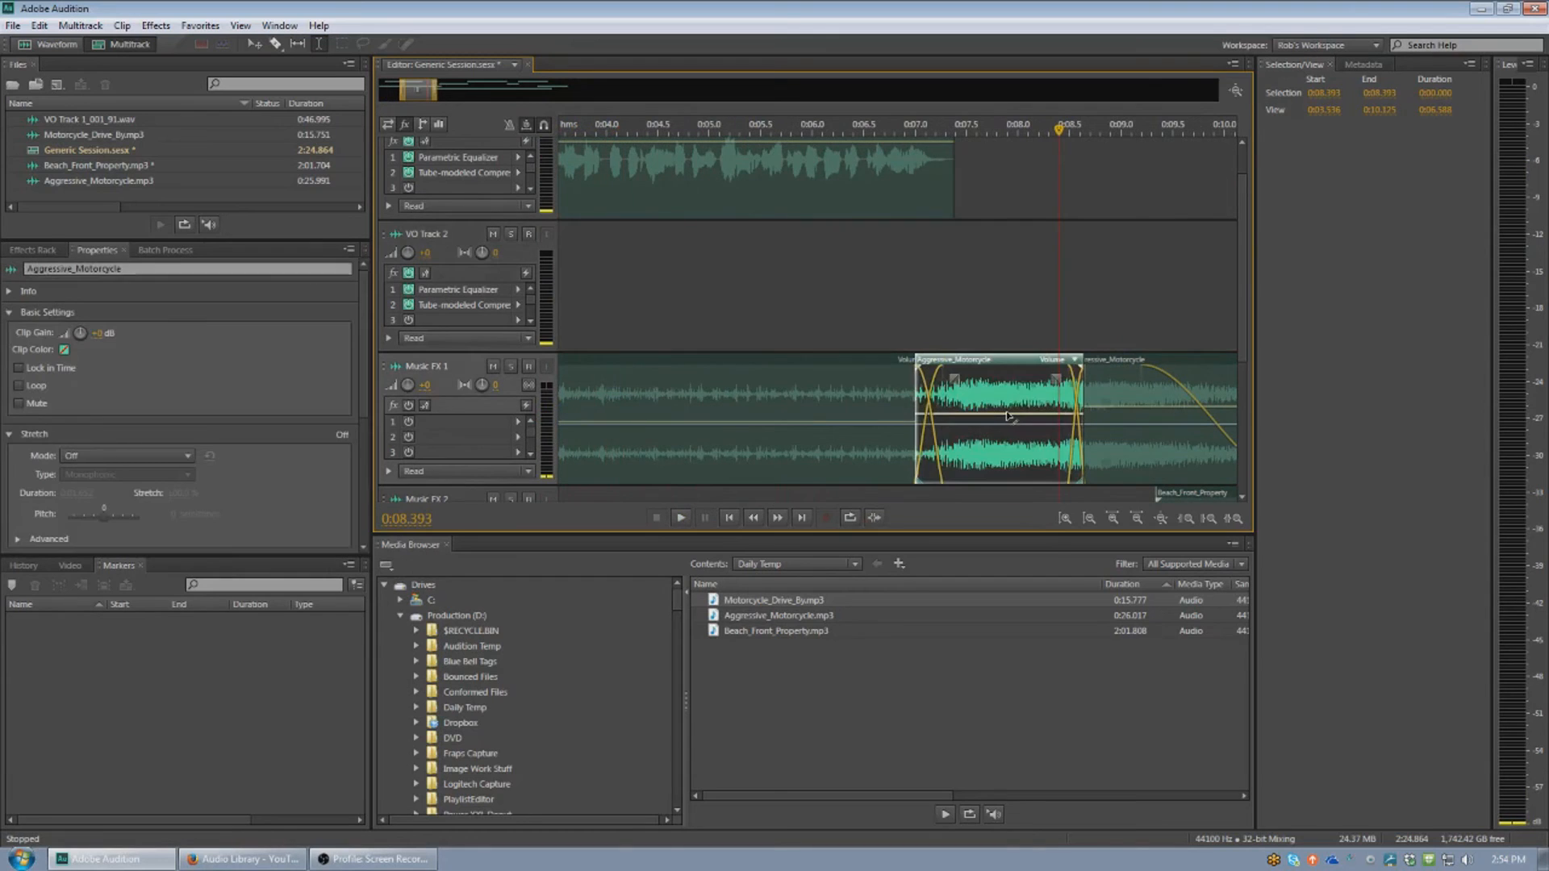
pyautogui.click(1136, 413)
# Step: Play from about 6.4 s to check the Aggressive_Motorcycle clips leading into the Beach_Front_Property music
pyautogui.click(858, 329)
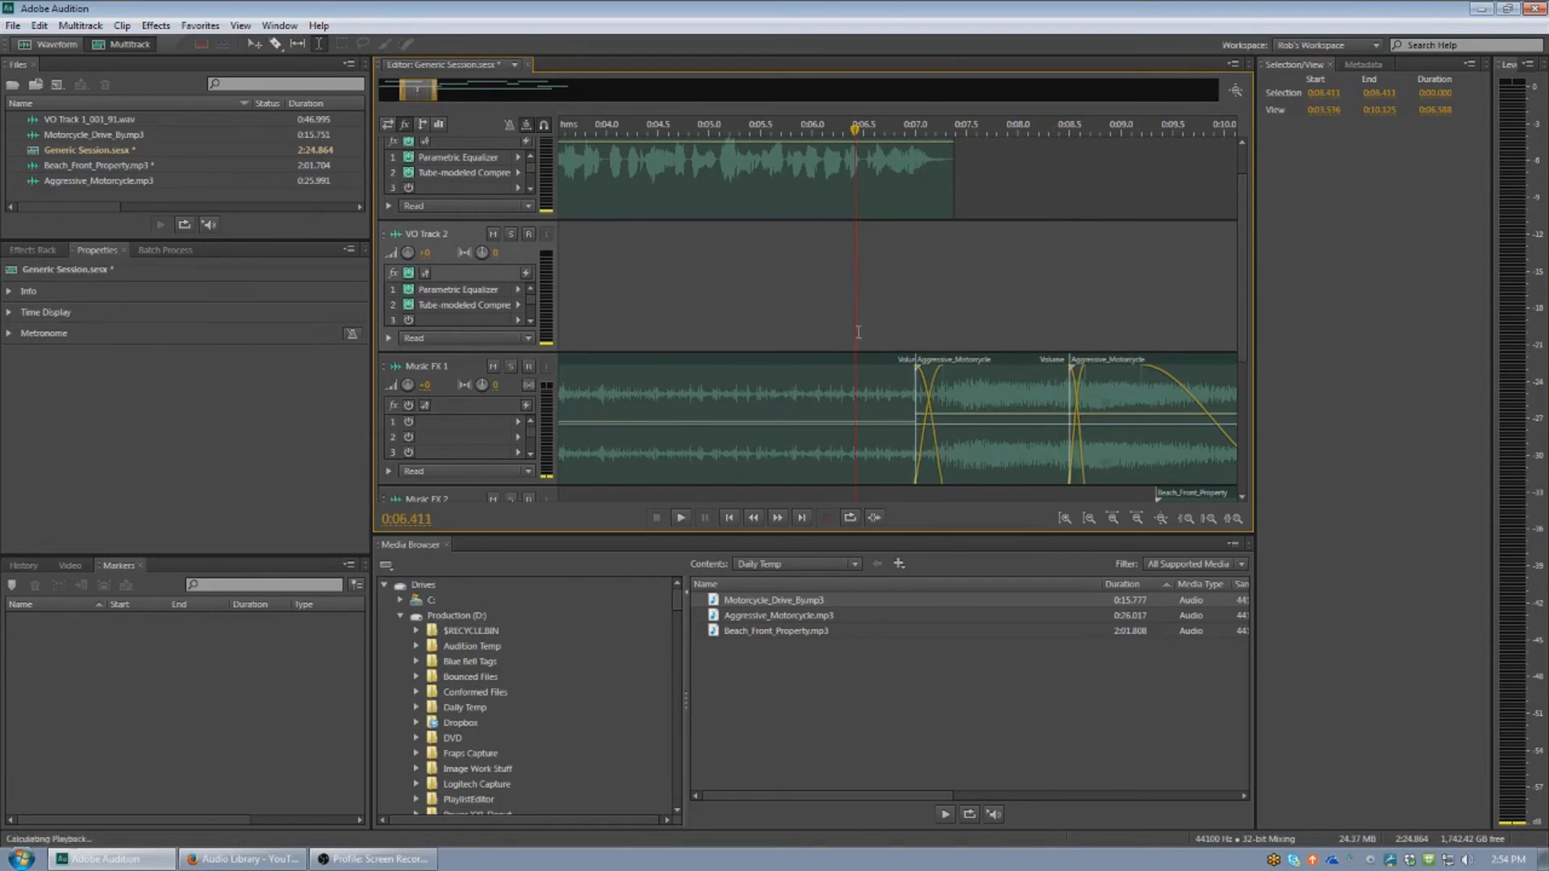
pyautogui.press('space')
pyautogui.press('-')
pyautogui.press('-')
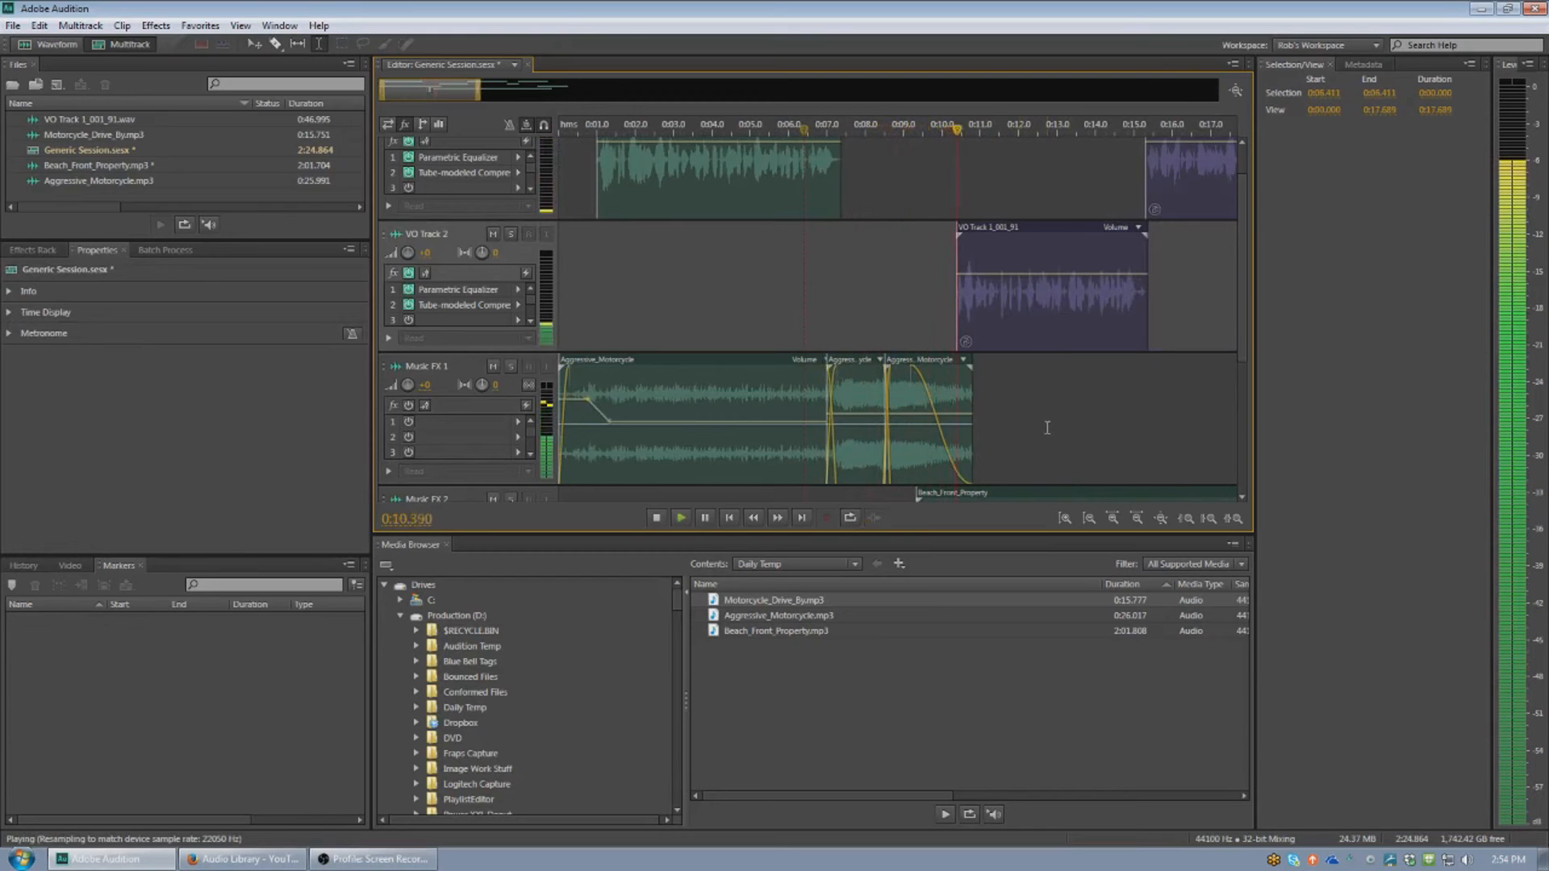
pyautogui.scroll(-3, 1019, 418)
pyautogui.press('space')
# Step: Lower the Beach_Front_Property clip's volume envelope under the voice-over, fine-tuning it during playback from about 11.4 s
pyautogui.click(996, 311)
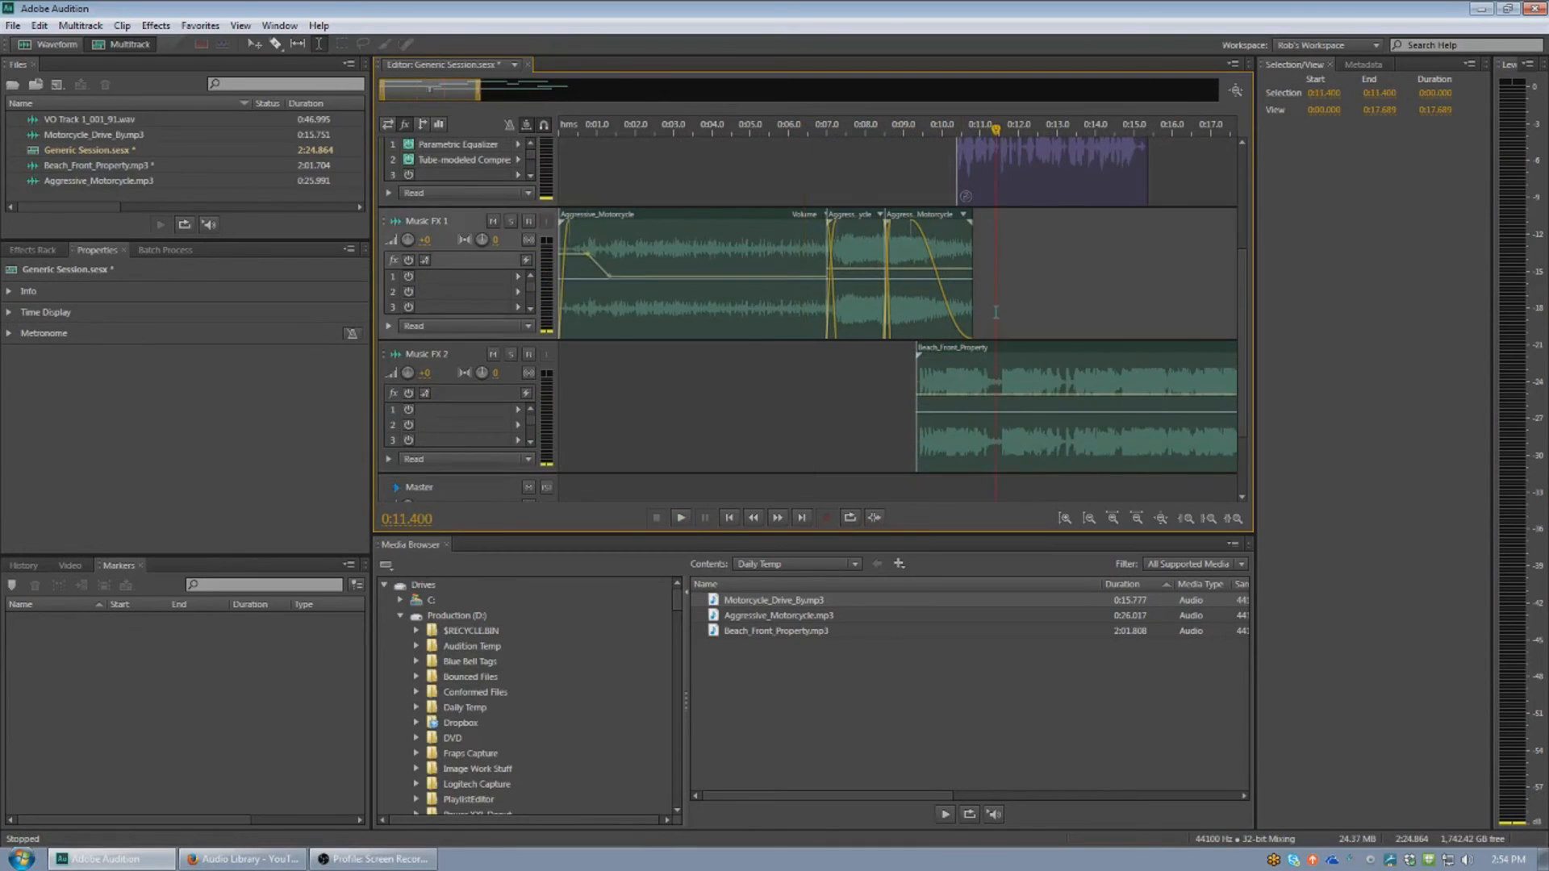
pyautogui.scroll(3, 1008, 335)
pyautogui.scroll(-2, 1025, 359)
pyautogui.moveTo(1052, 444); pyautogui.dragTo(1070, 486)
pyautogui.click(996, 329)
pyautogui.press('space')
pyautogui.press('space')
pyautogui.press('space')
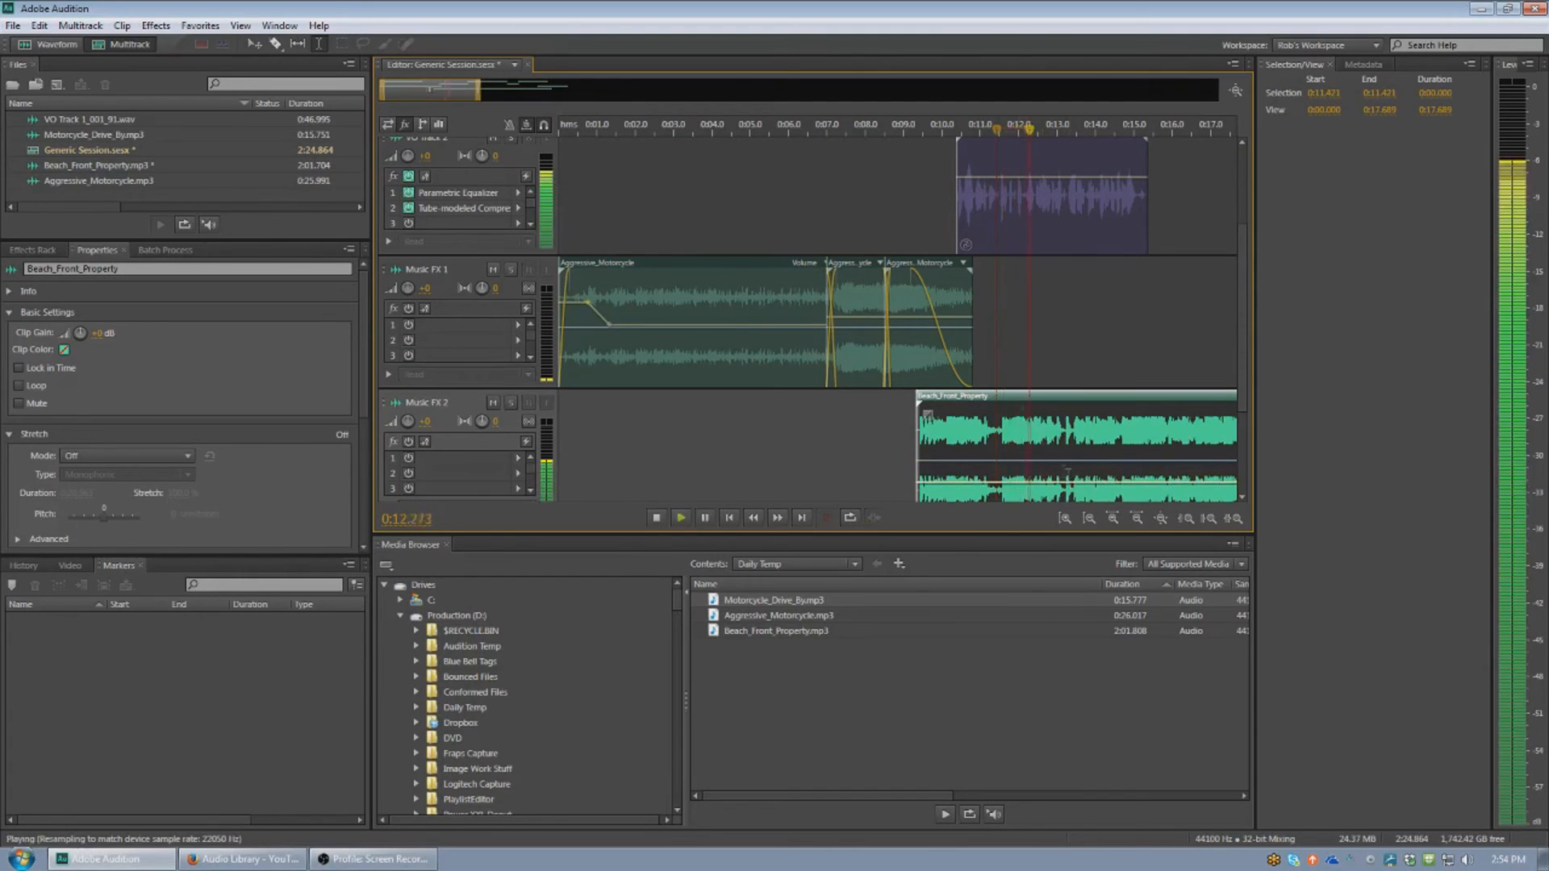
pyautogui.moveTo(1083, 483); pyautogui.dragTo(1084, 479)
pyautogui.press('space')
# Step: Add volume keyframes to Beach_Front_Property, raised until about 10 s and ducked by about 10.8 s, and play from about 8.3 s
pyautogui.click(890, 442)
pyautogui.scroll(3, 894, 444)
pyautogui.scroll(-3, 936, 460)
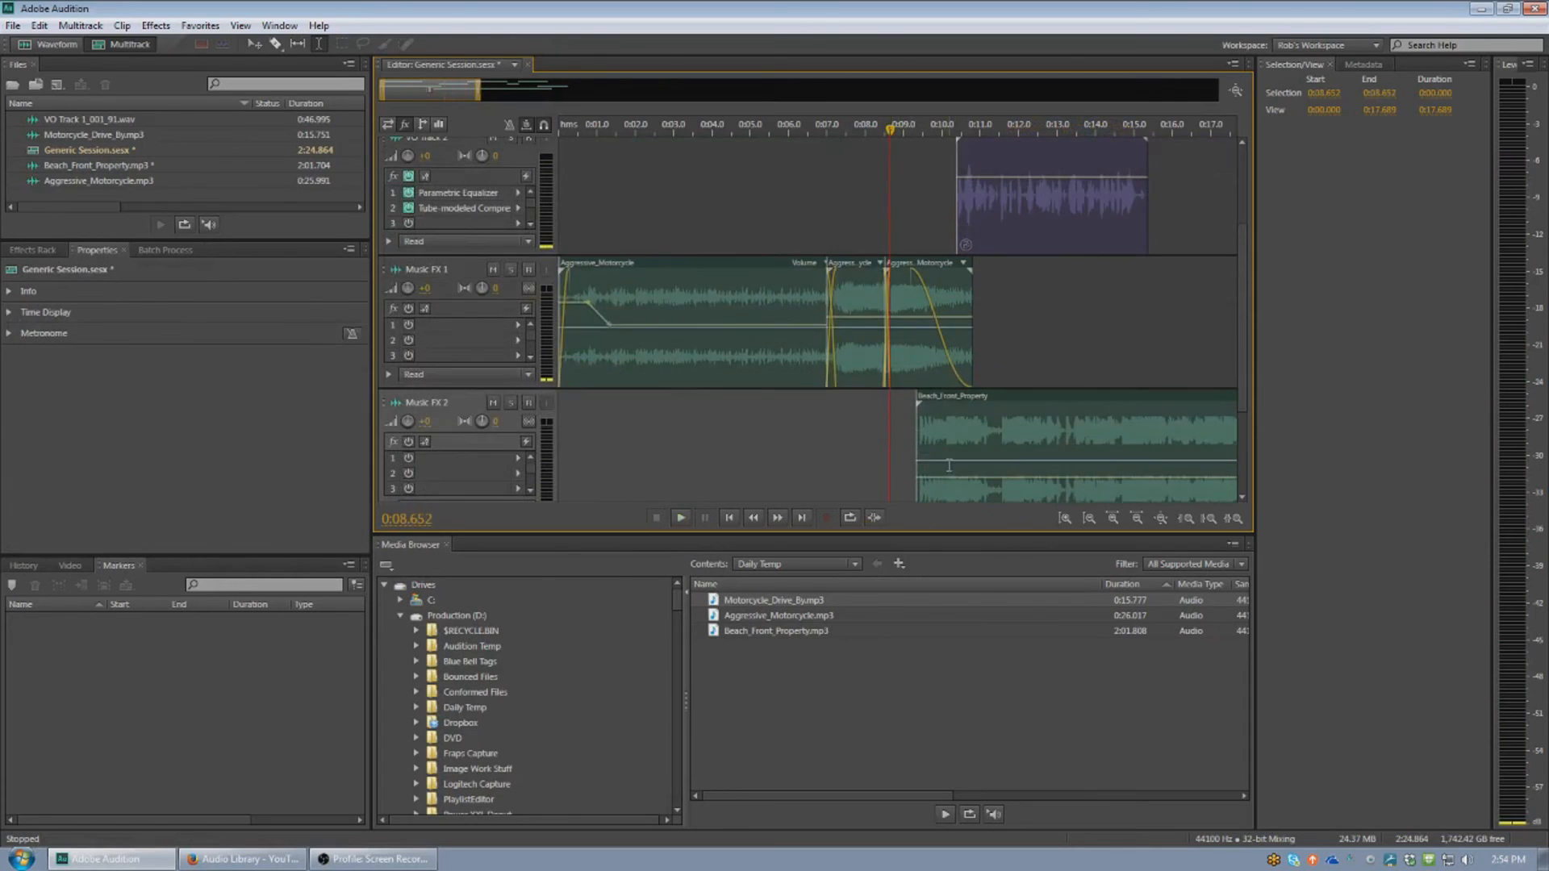
pyautogui.scroll(3, 968, 468)
pyautogui.click(984, 479)
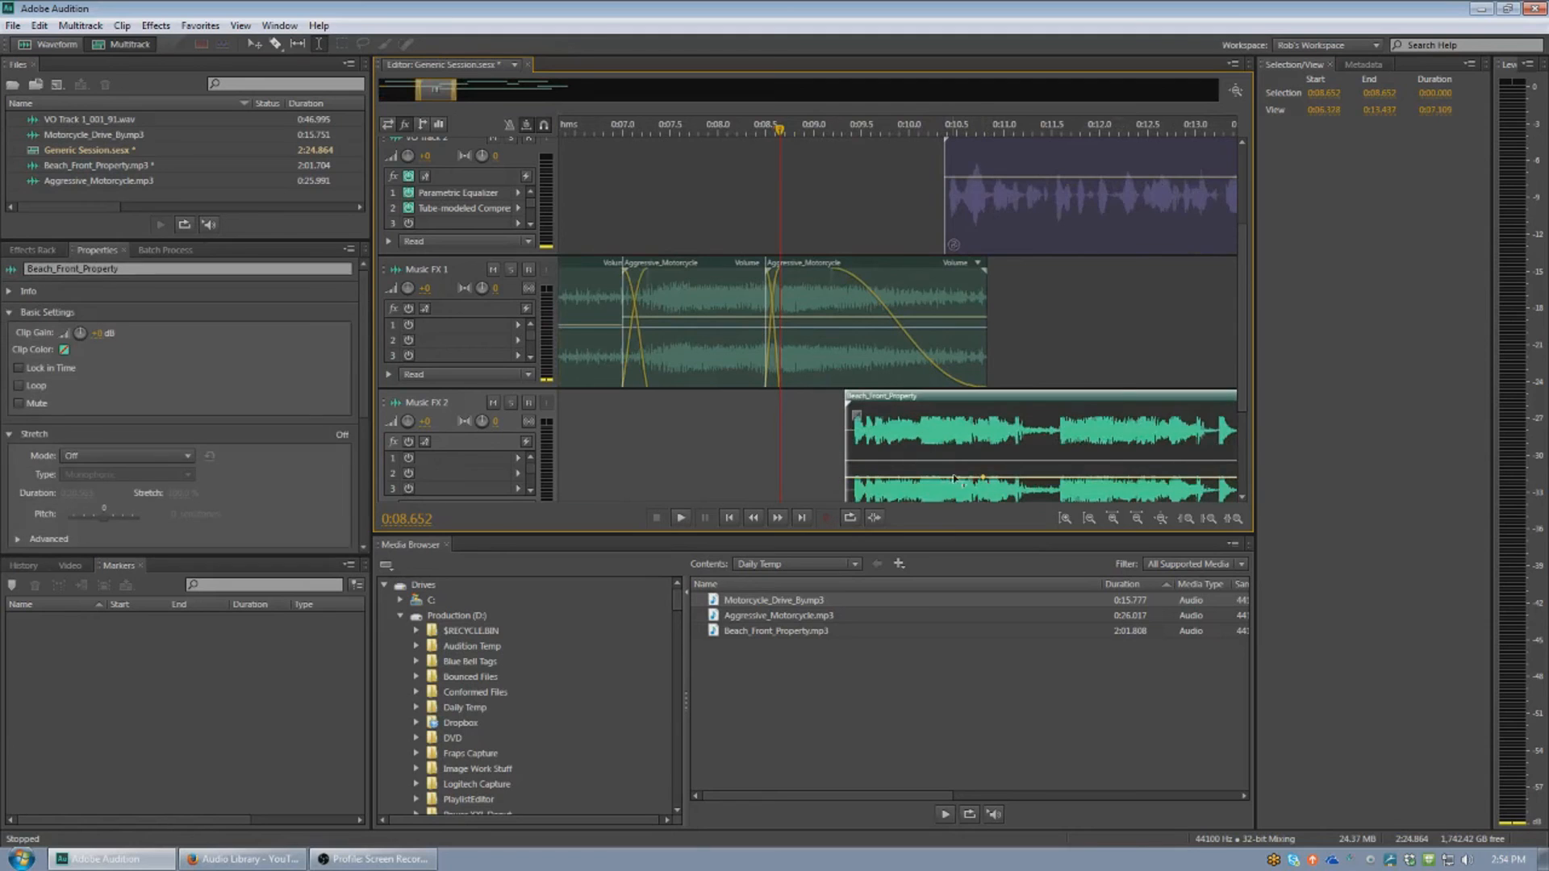
pyautogui.moveTo(936, 478); pyautogui.dragTo(905, 456)
pyautogui.click(747, 442)
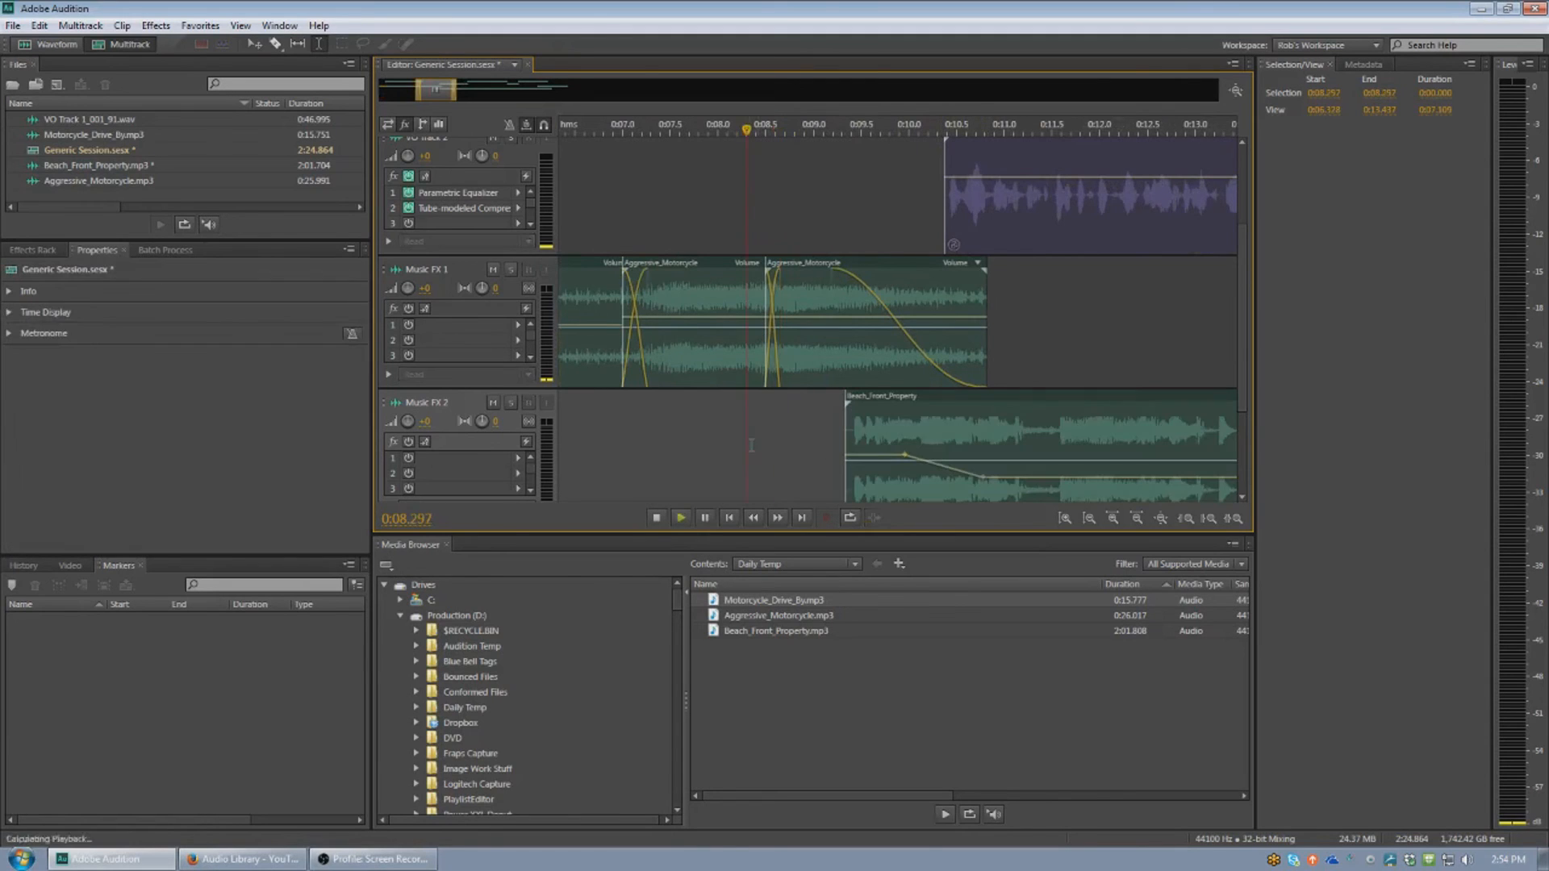
pyautogui.press('space')
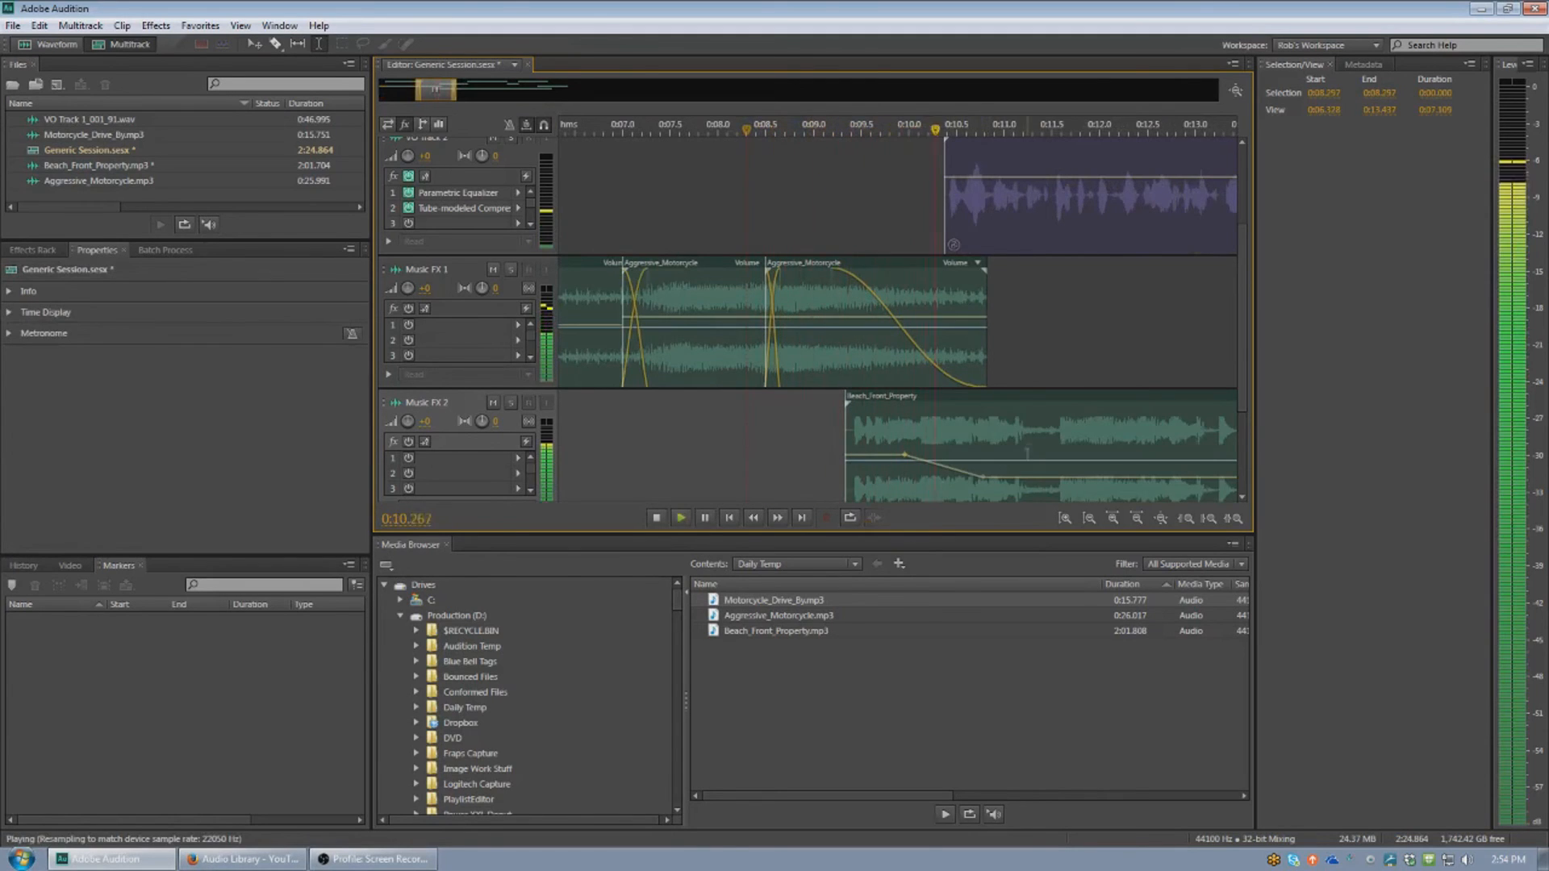
pyautogui.scroll(-2, 1050, 363)
pyautogui.scroll(-2, 1044, 356)
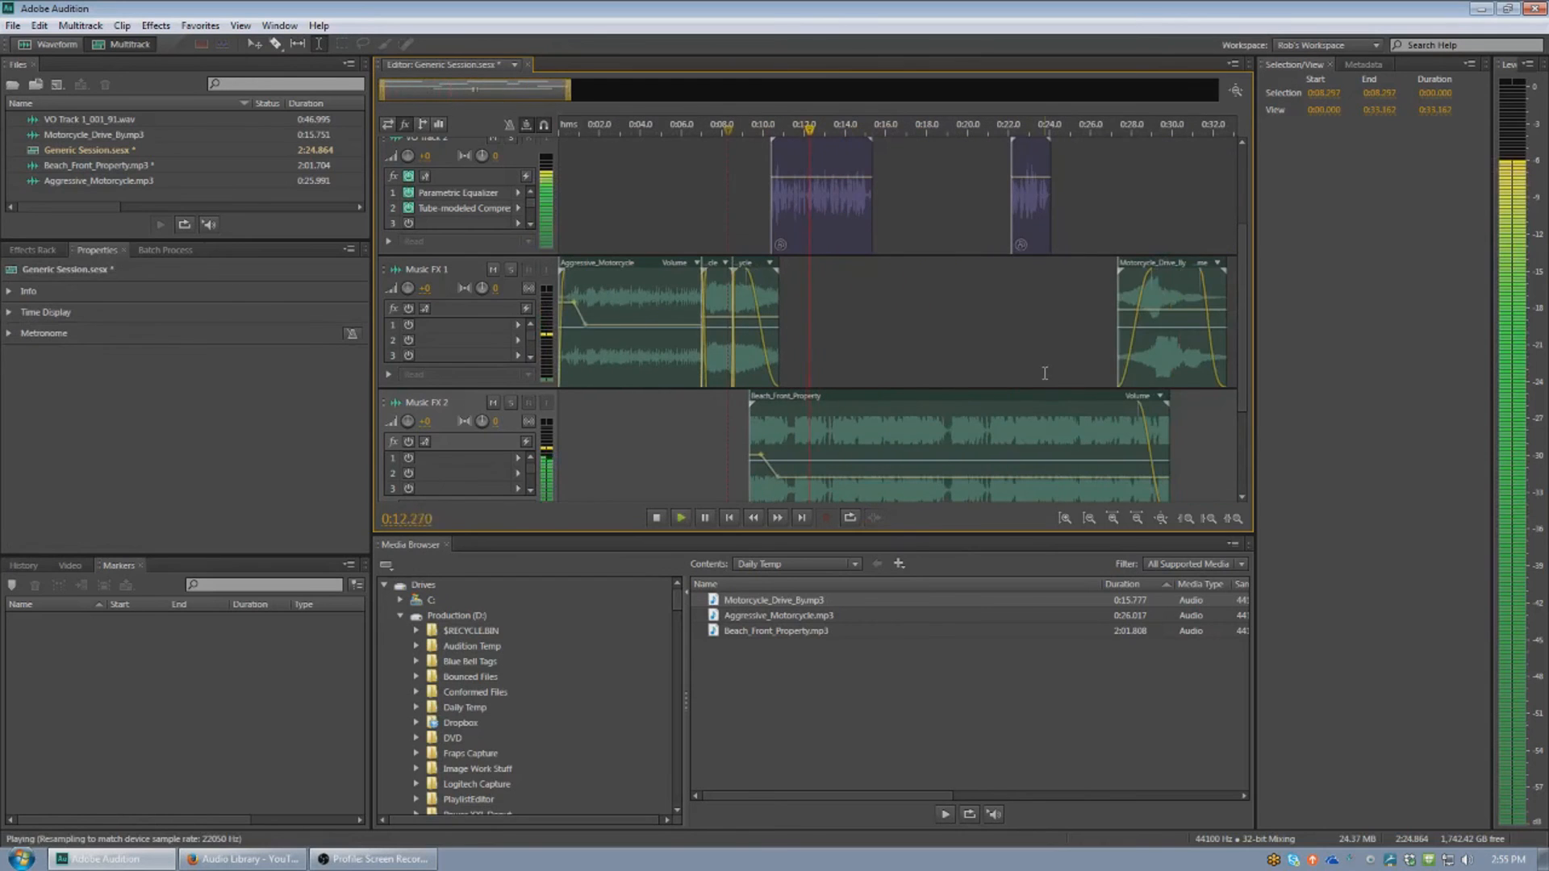
# Step: Play the ending from about 24.7 s and trim the end of Beach_Front_Property to about 29.5 s
pyautogui.click(1190, 434)
pyautogui.scroll(4, 1178, 432)
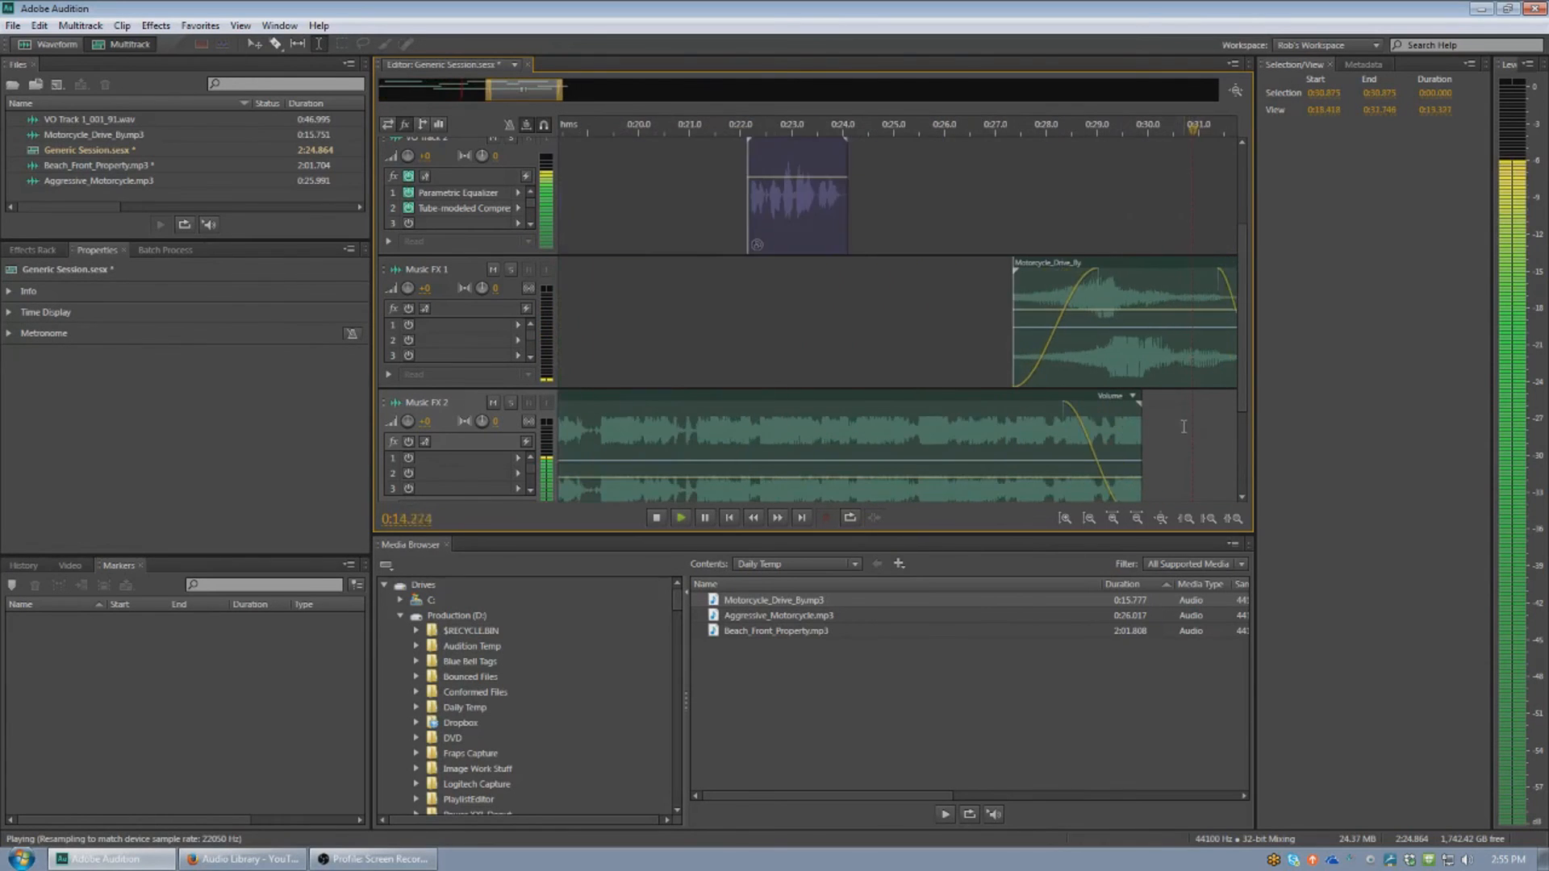
pyautogui.click(749, 347)
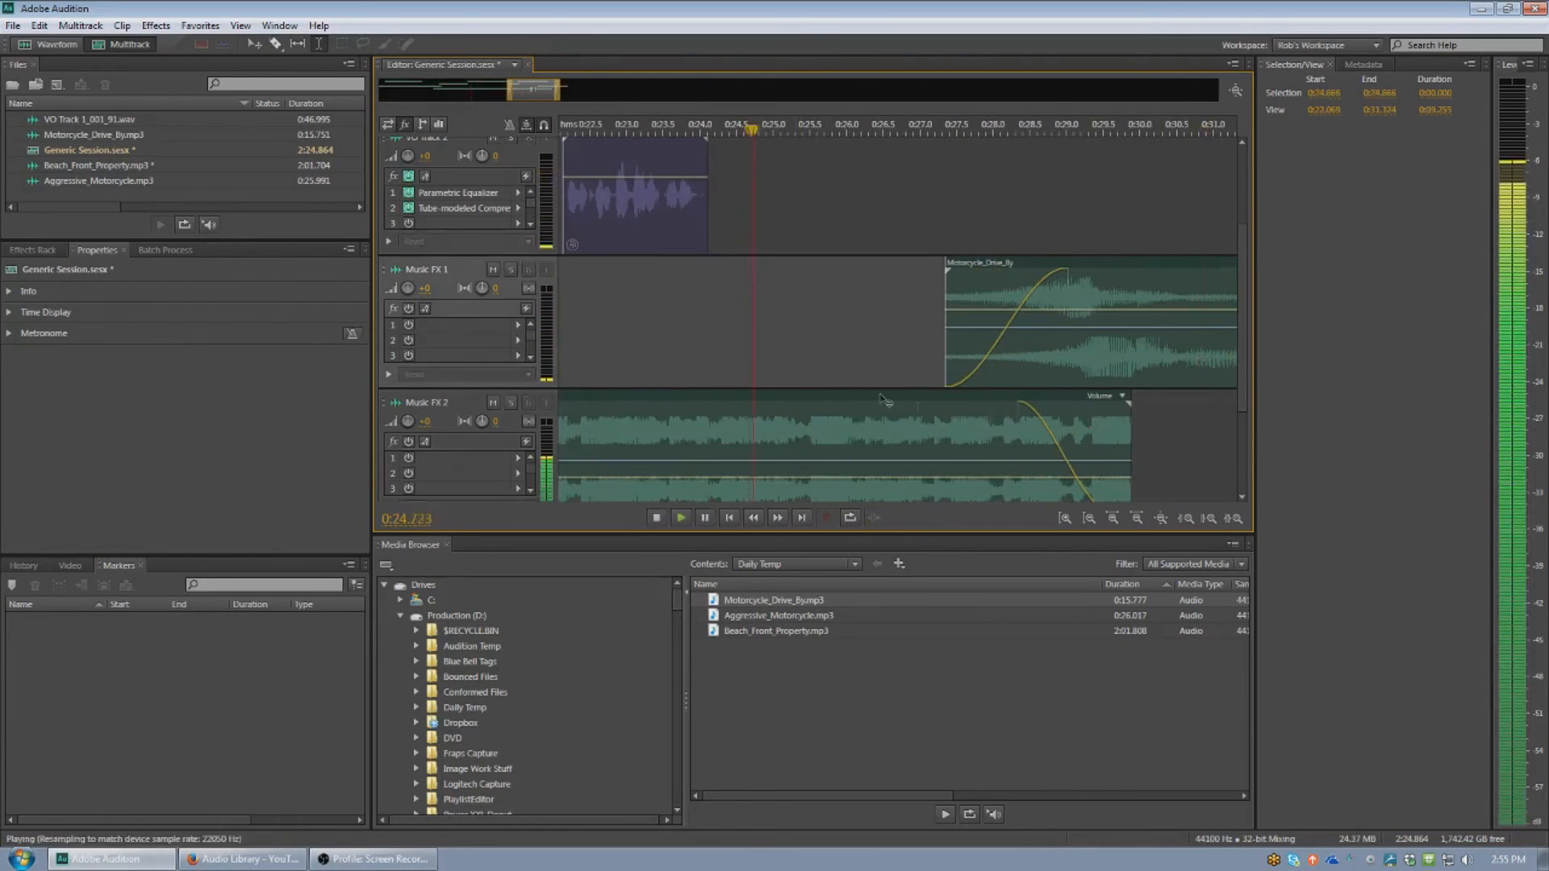
pyautogui.scroll(-3, 1085, 343)
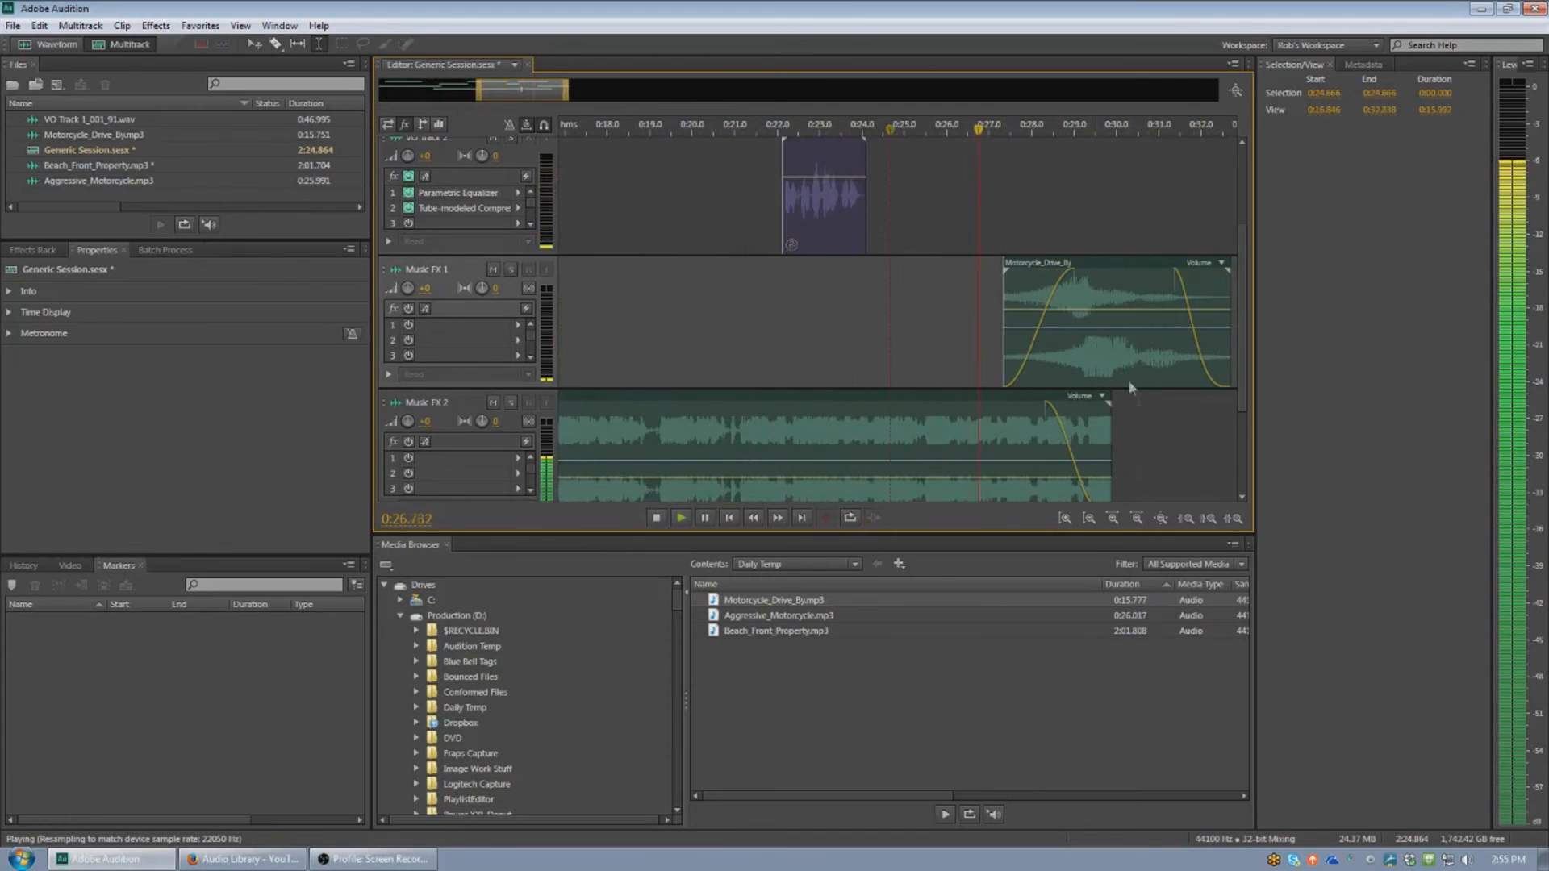
pyautogui.scroll(4, 1191, 446)
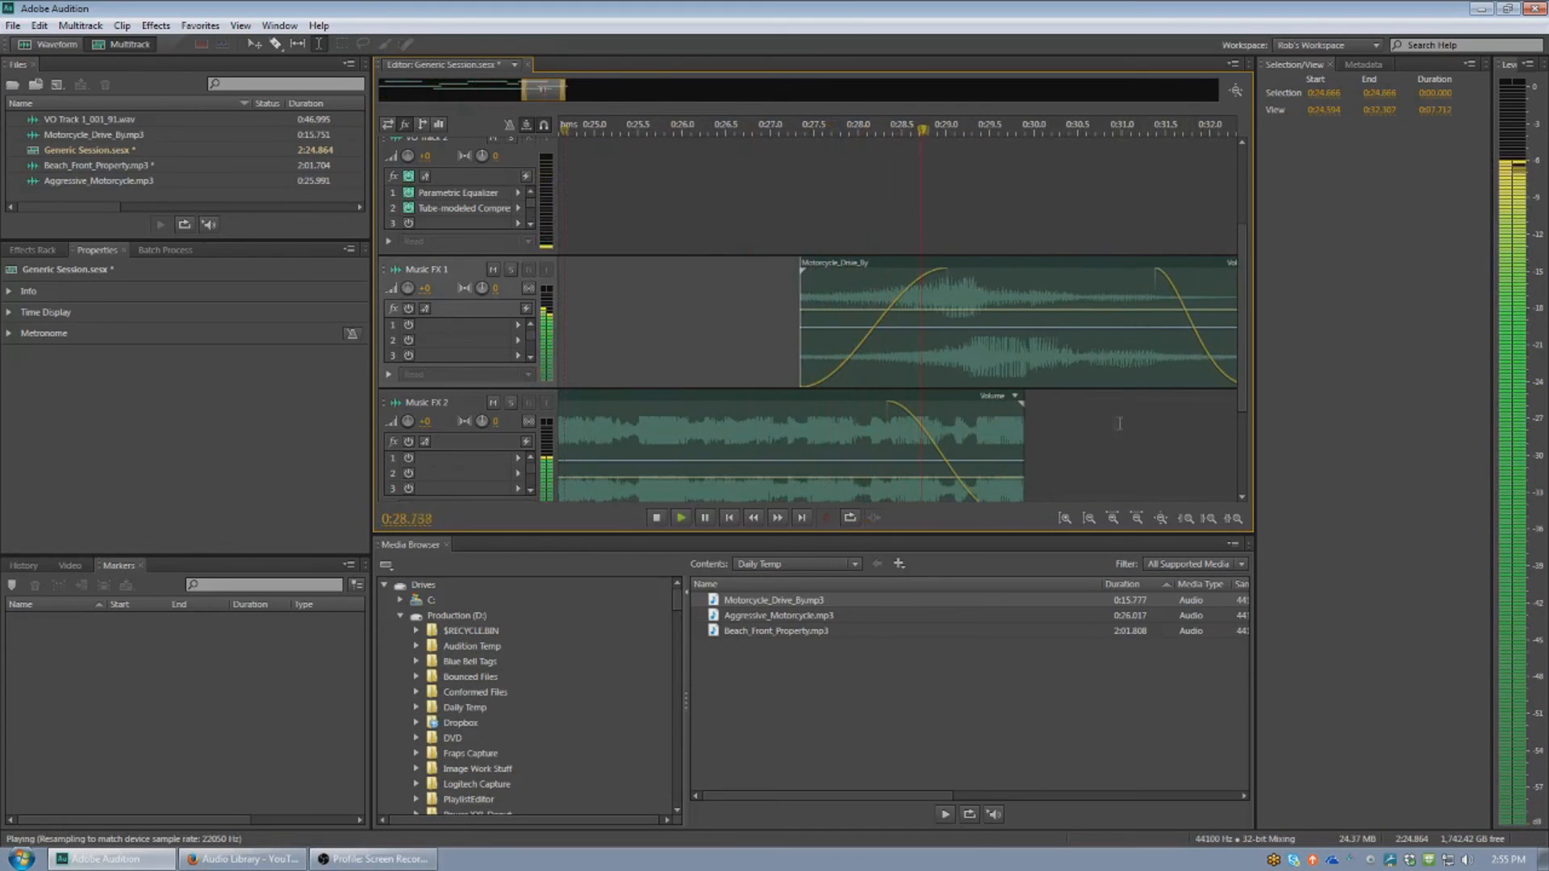
pyautogui.click(976, 436)
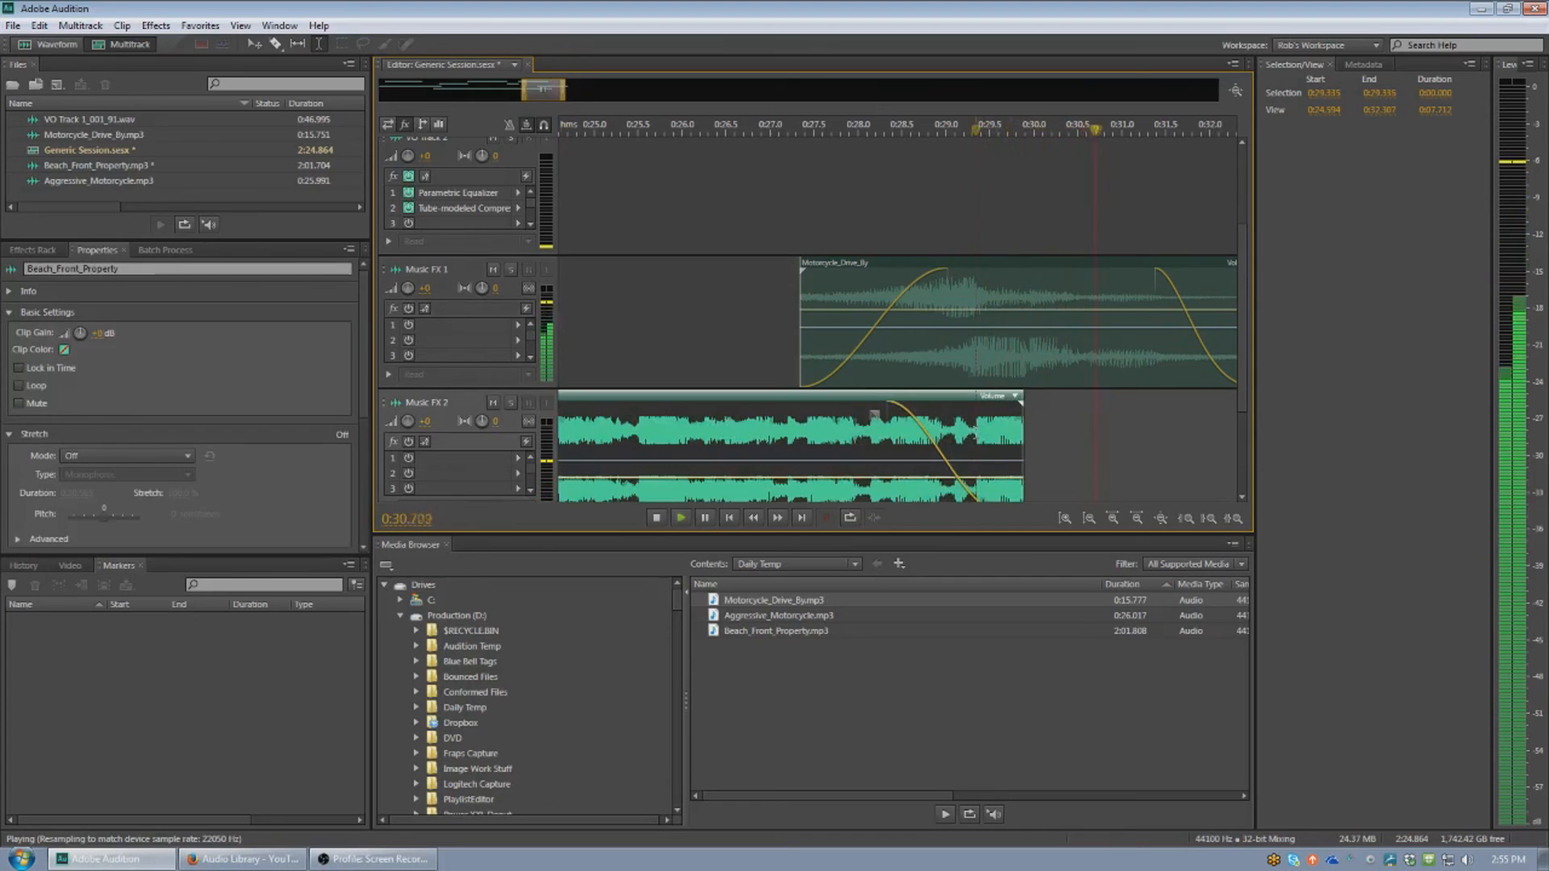
pyautogui.moveTo(1026, 433); pyautogui.dragTo(985, 433)
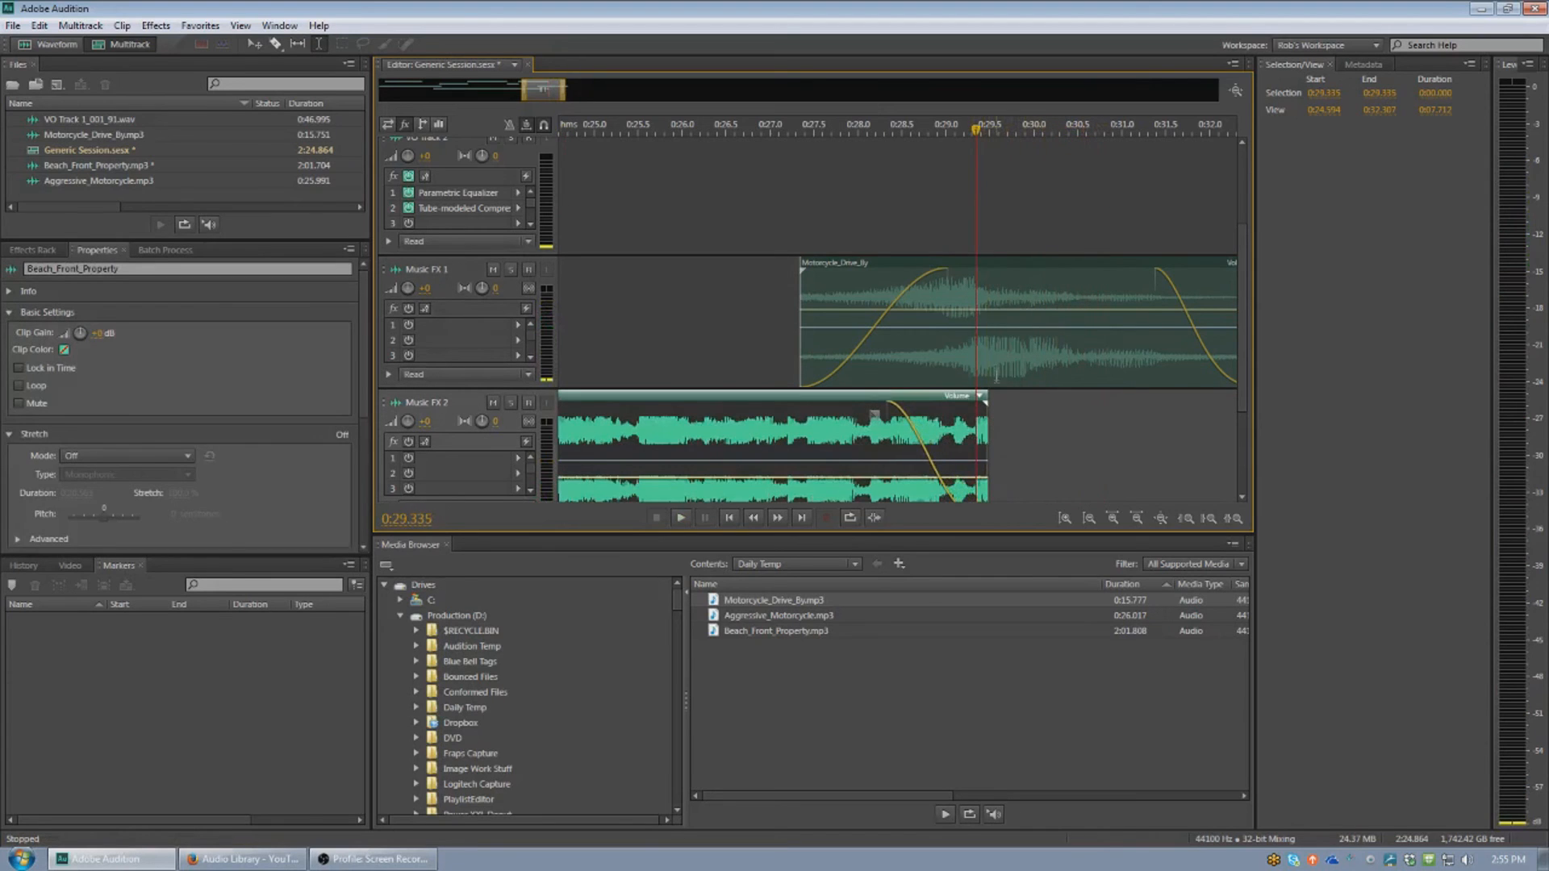
# Step: Lower the Motorcycle_Drive_By clip's volume envelope, fine-tuning it during playback from about 27.2 s
pyautogui.moveTo(1018, 313); pyautogui.dragTo(1031, 329)
pyautogui.click(785, 196)
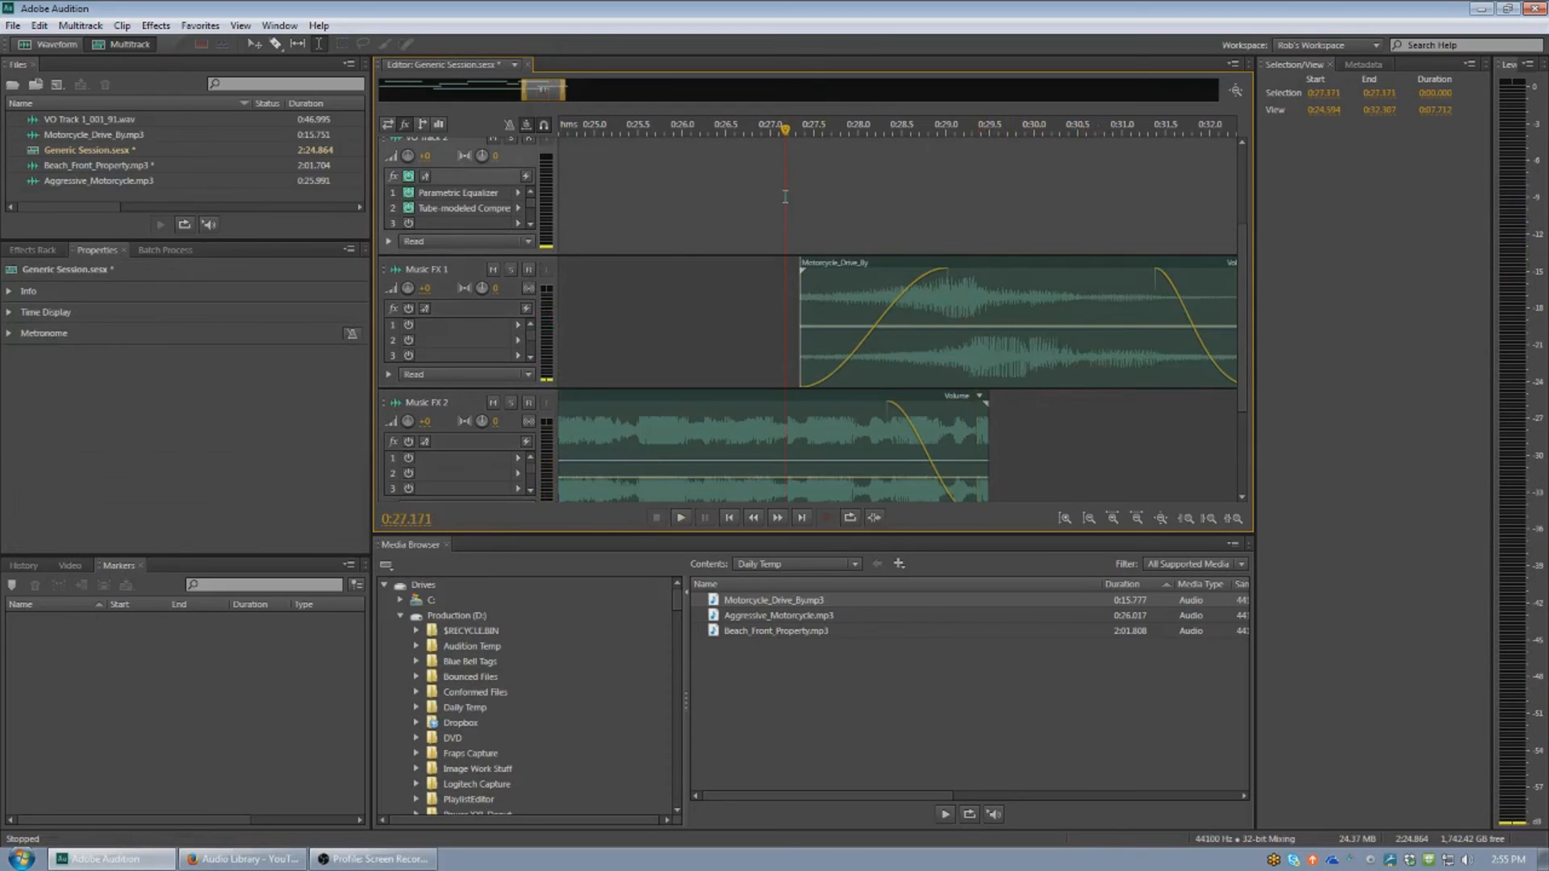
pyautogui.press('space')
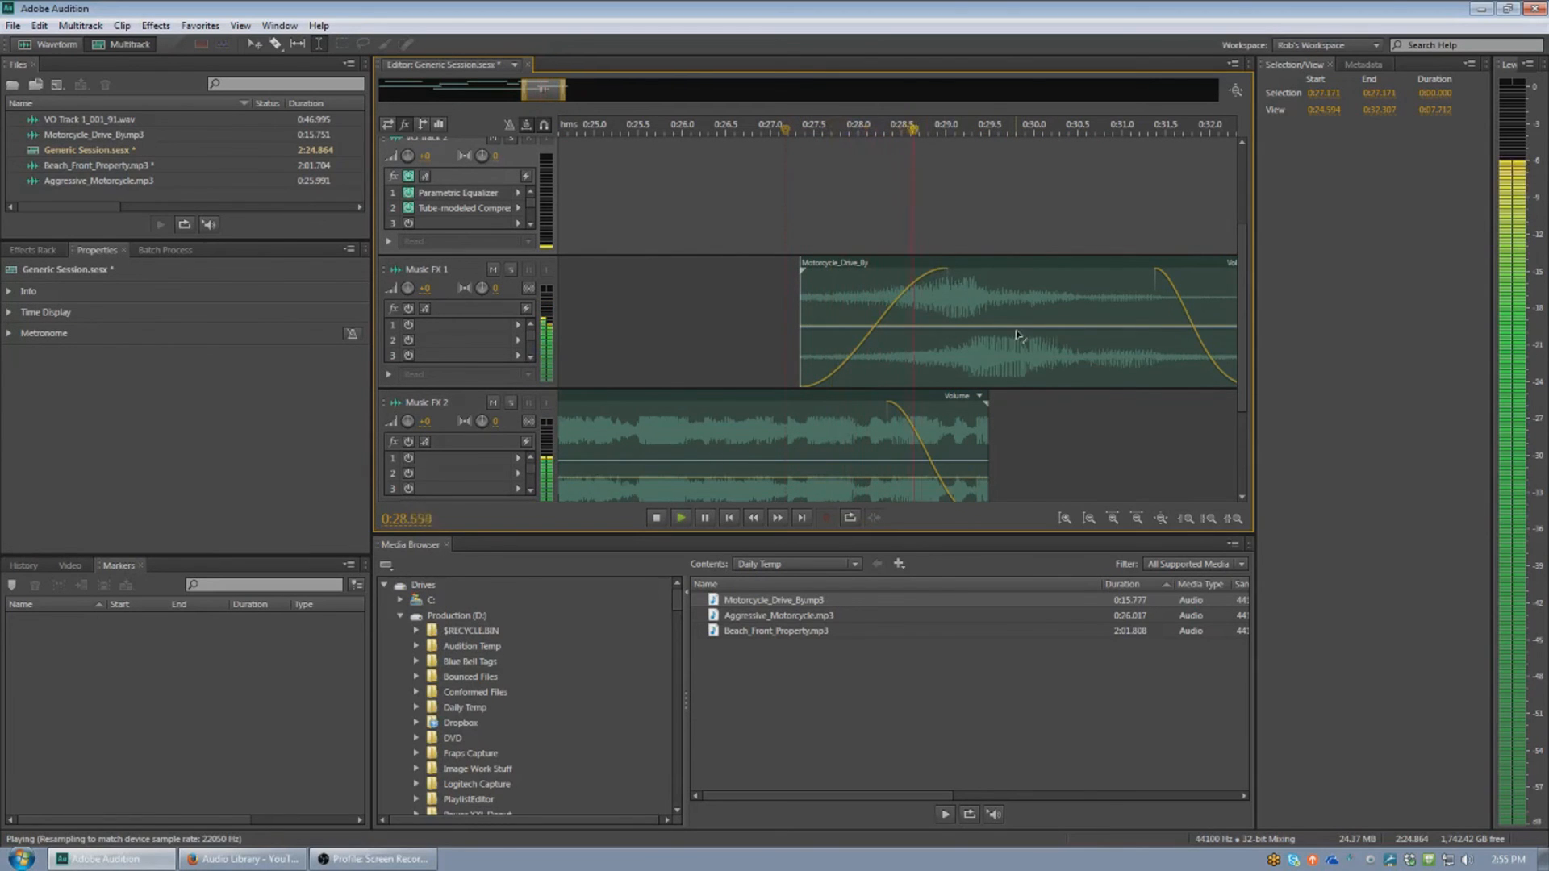
pyautogui.moveTo(1029, 327); pyautogui.dragTo(1031, 330)
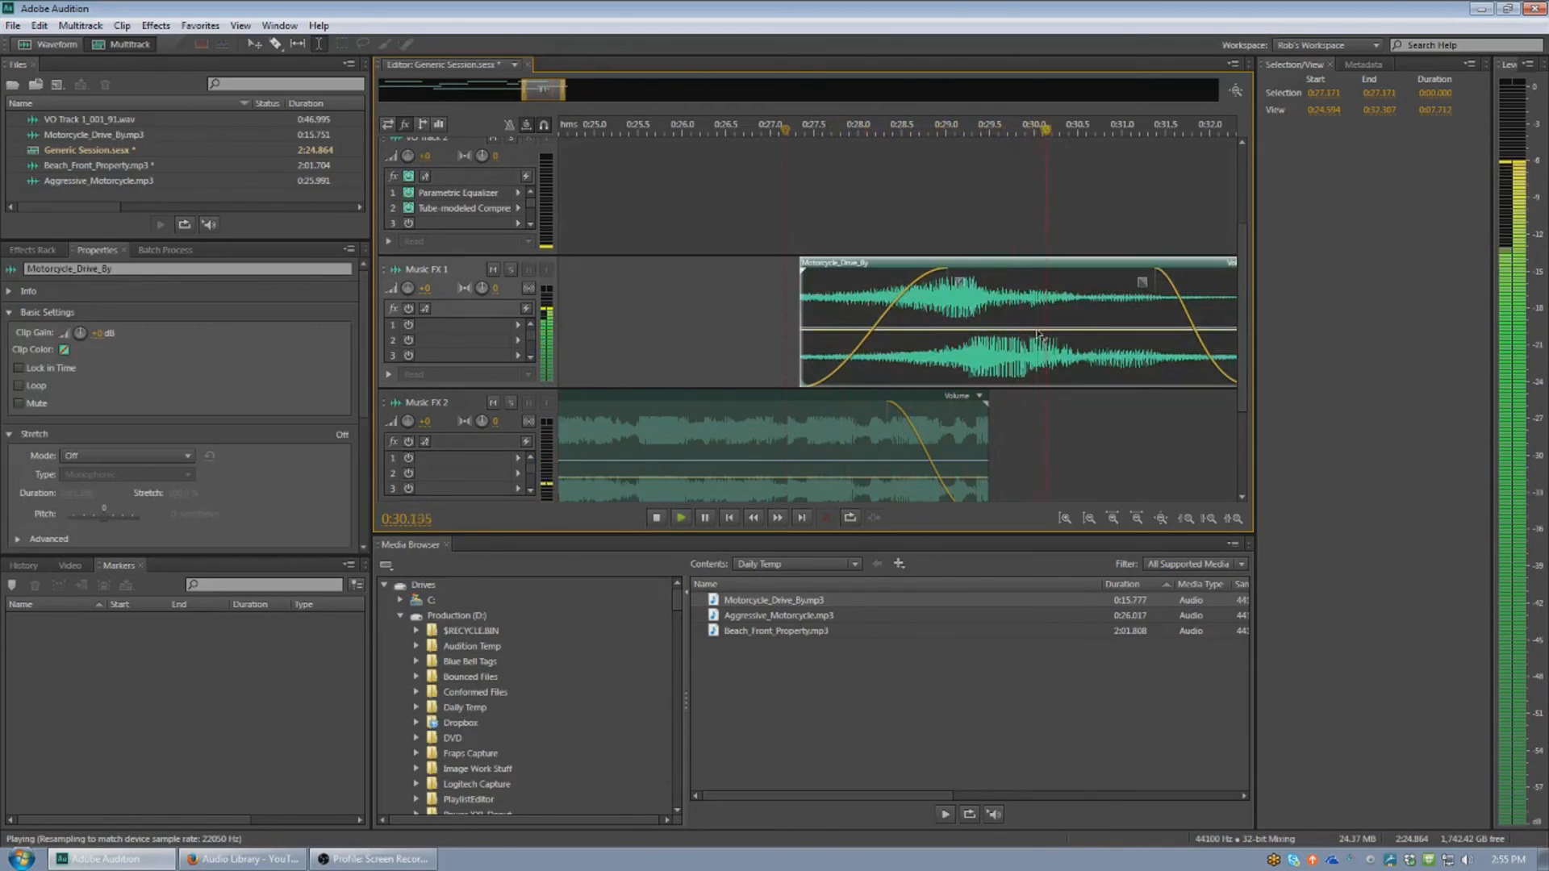
# Step: Play the tail of the Motorcycle_Drive_By clip from about 30.4 s to check the spot's ending around the 30-second mark
pyautogui.click(999, 208)
pyautogui.scroll(-3, 998, 208)
pyautogui.scroll(-1, 999, 208)
pyautogui.press('space')
pyautogui.click(1035, 211)
pyautogui.scroll(1, 1047, 217)
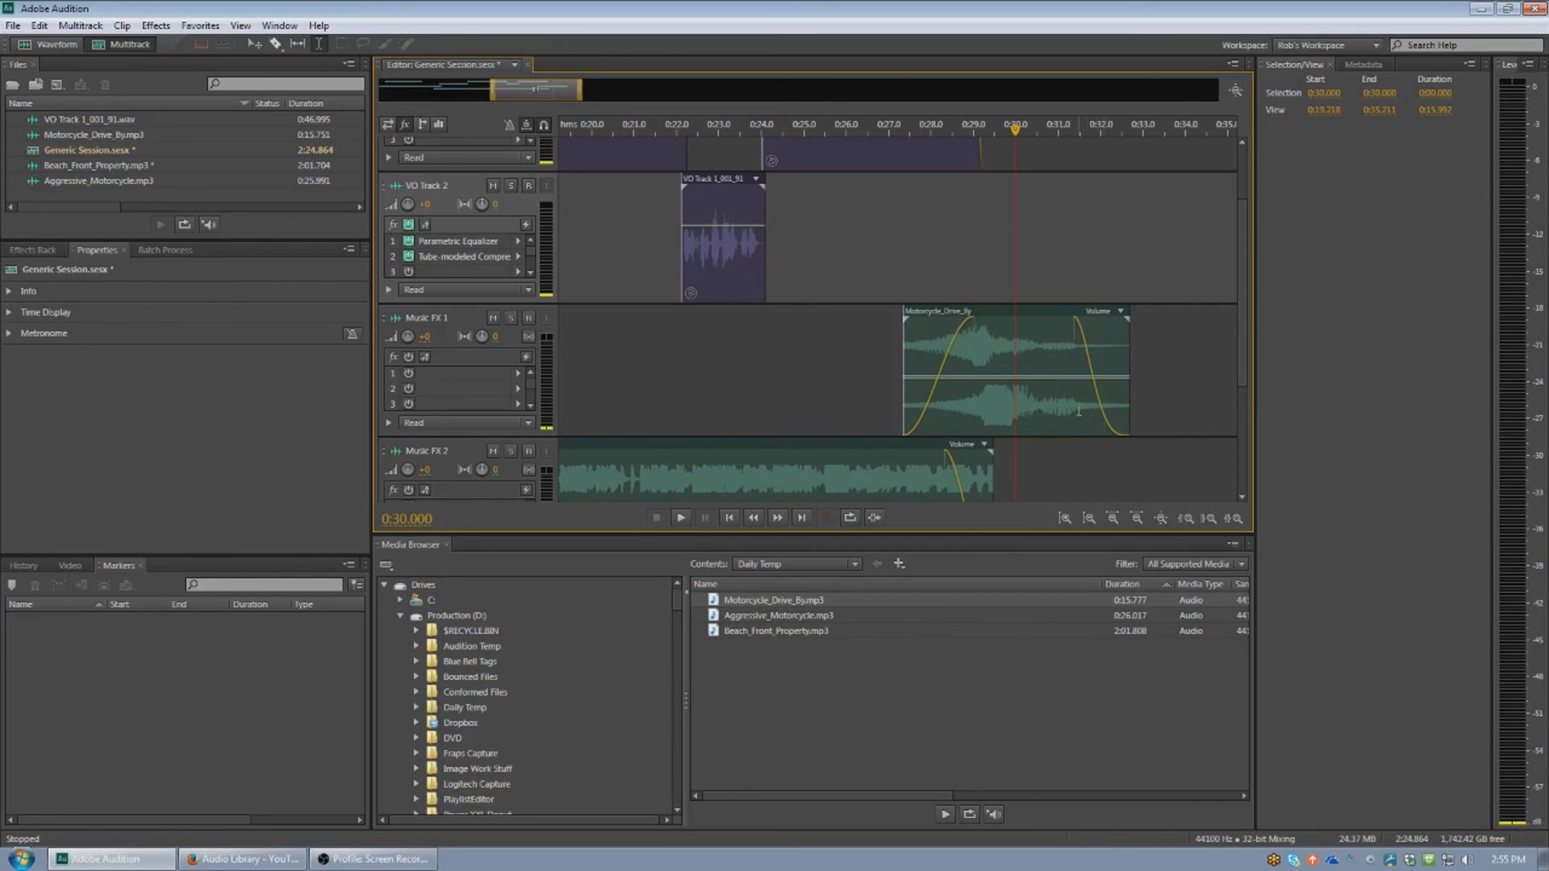
pyautogui.press('space')
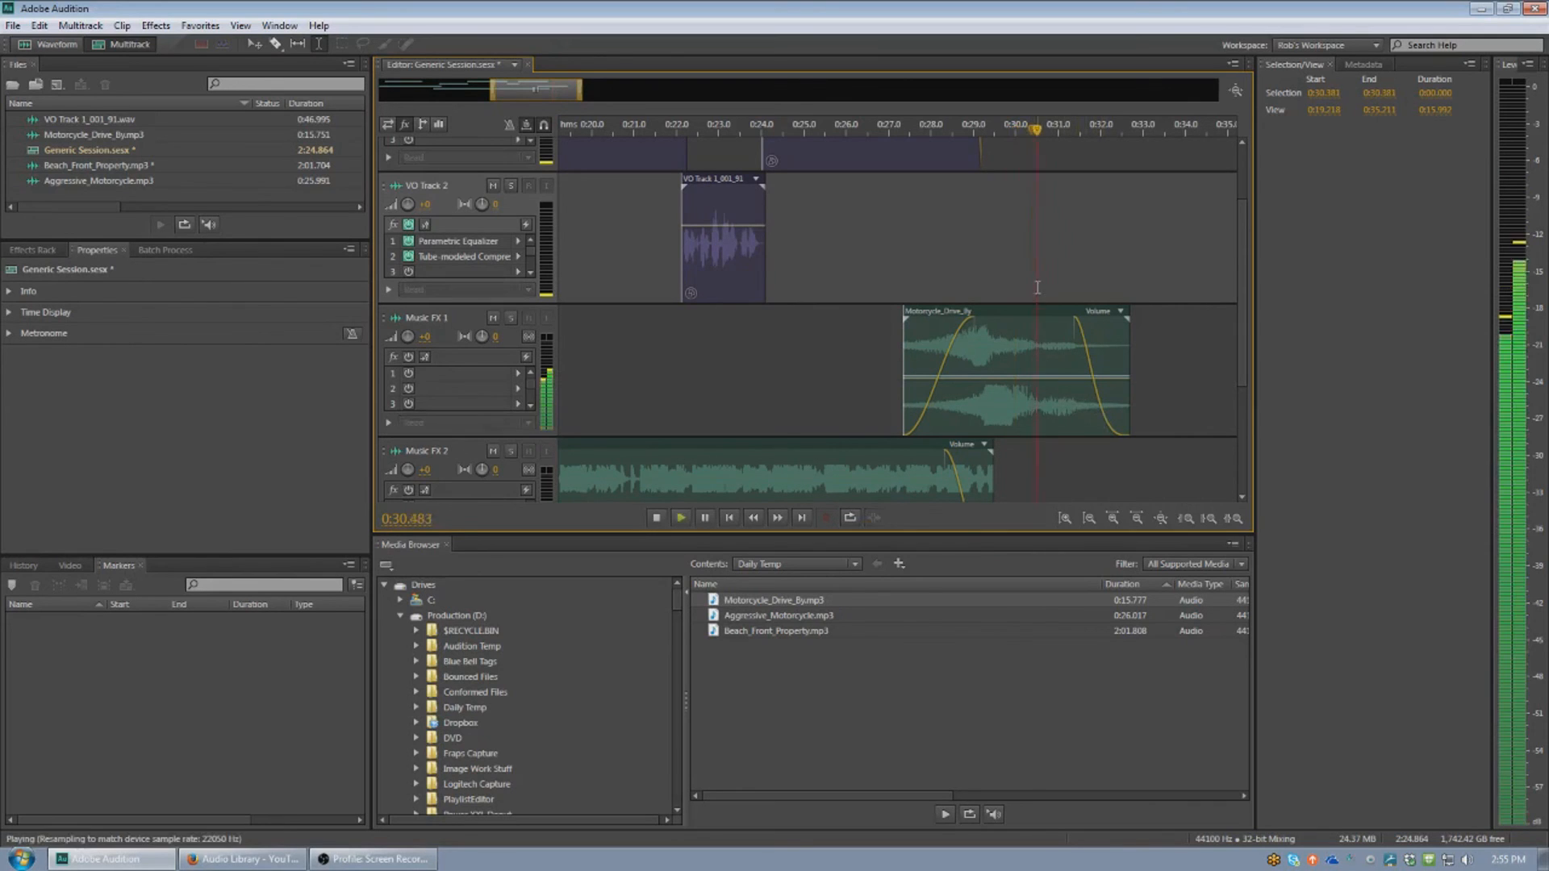
pyautogui.press('space')
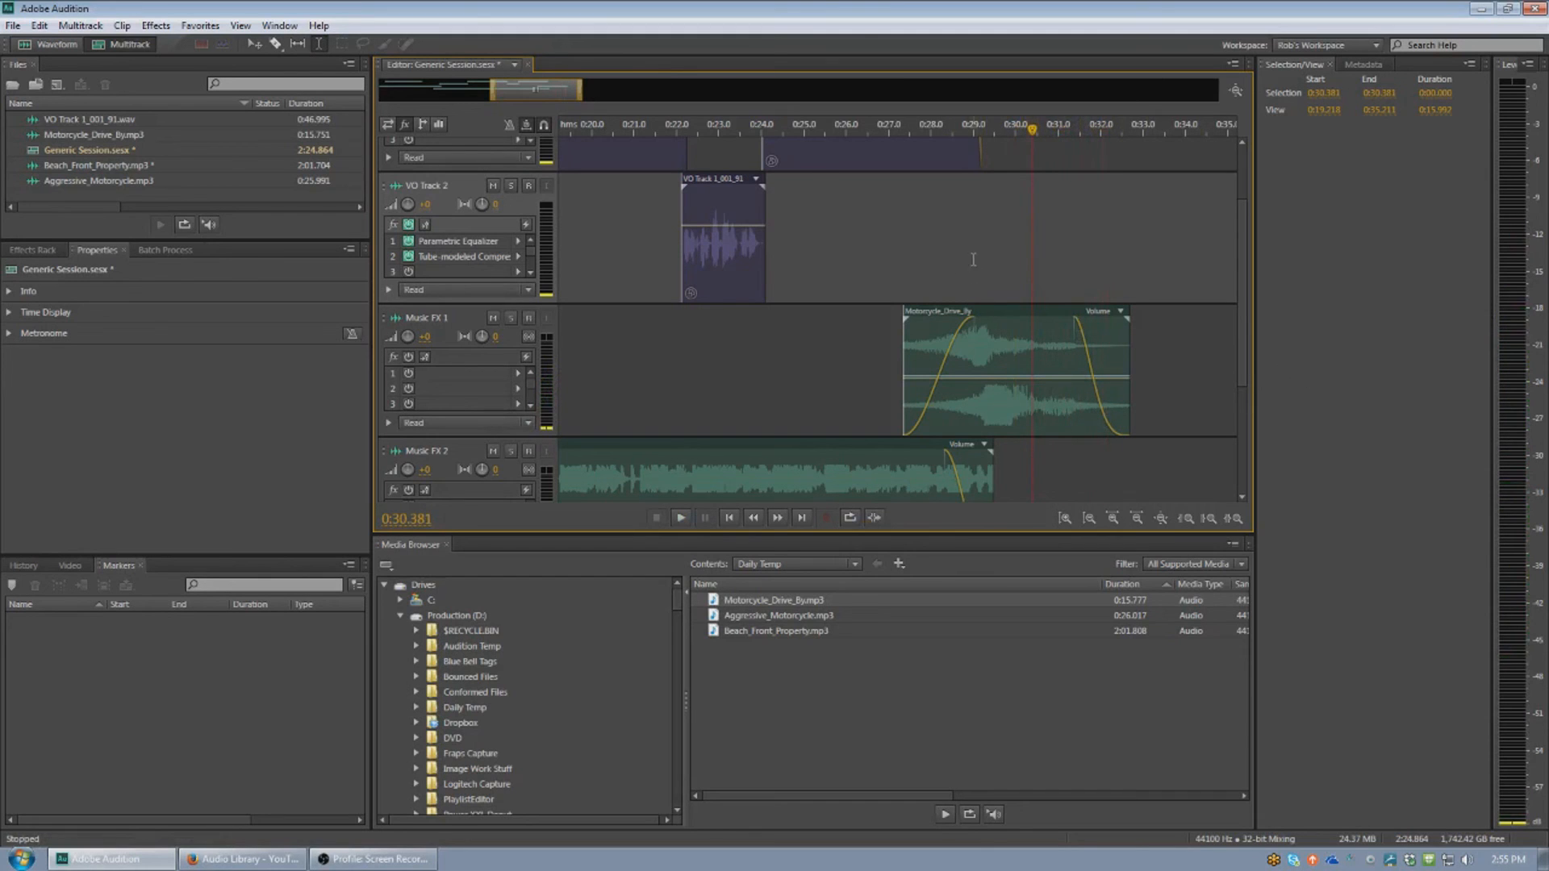
# Step: Enable stretching for all clips and compress them together to about 96%, with Motorcycle_Drive_By ending at about 31.4 s
pyautogui.scroll(1, 889, 254)
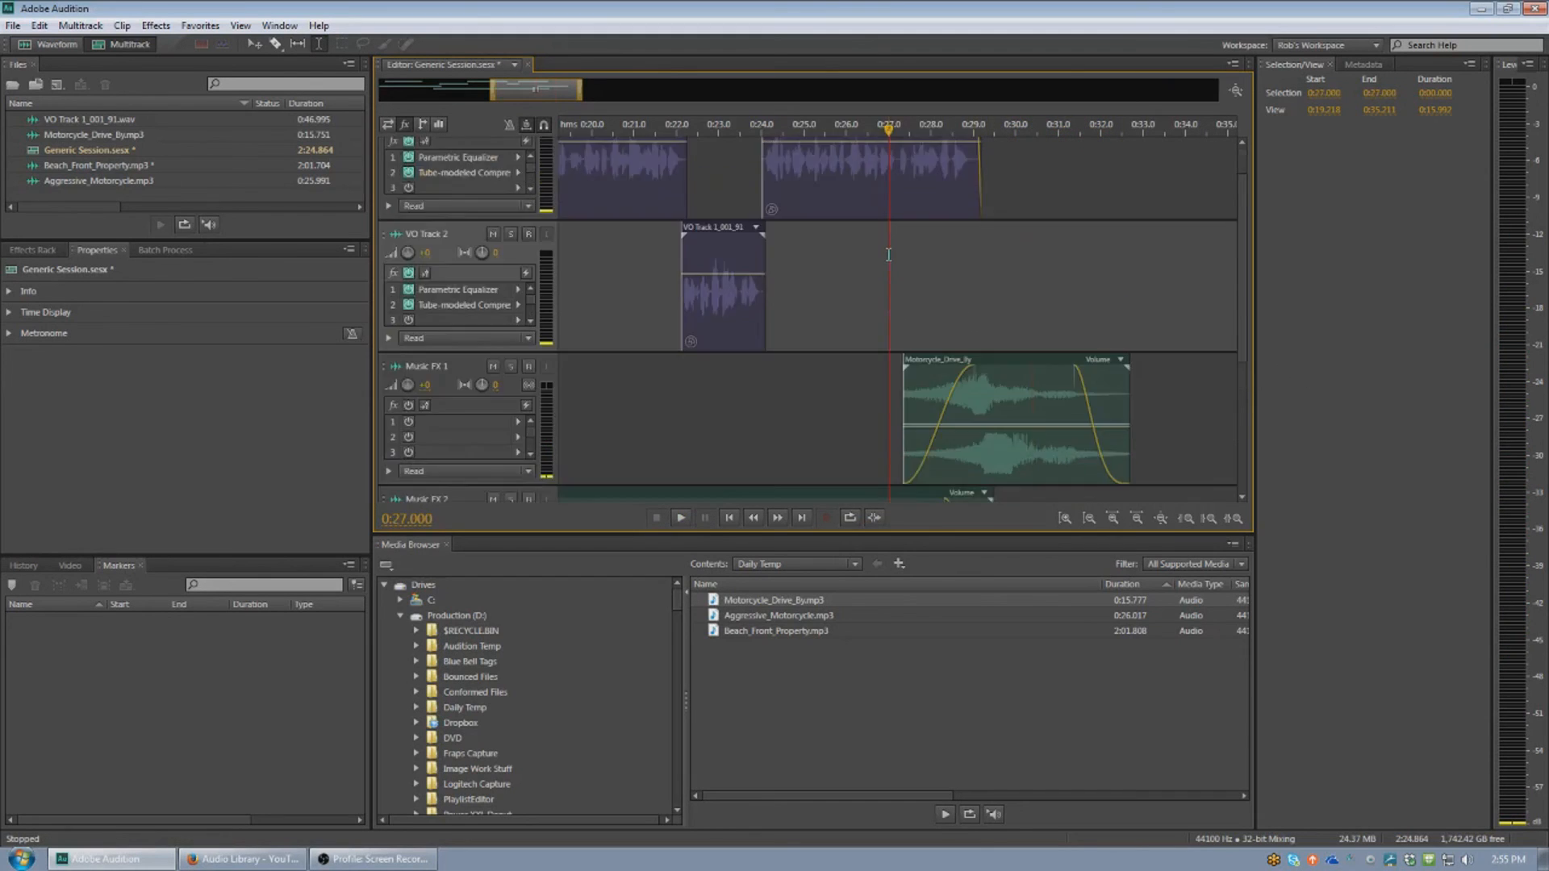
pyautogui.scroll(-10, 889, 254)
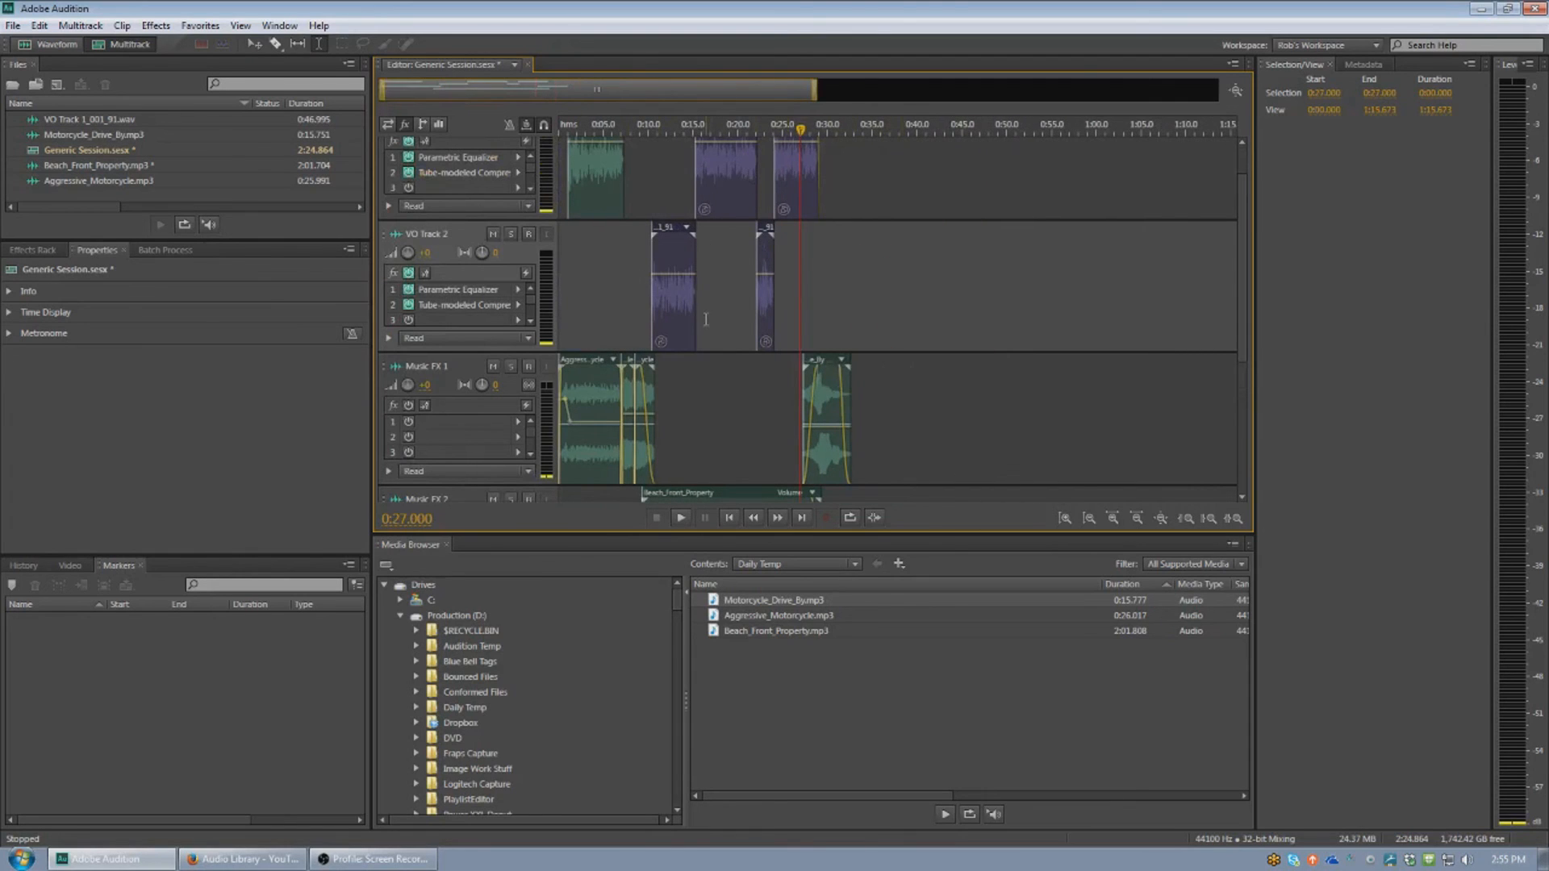
pyautogui.hotkey('ctrl', 'a')
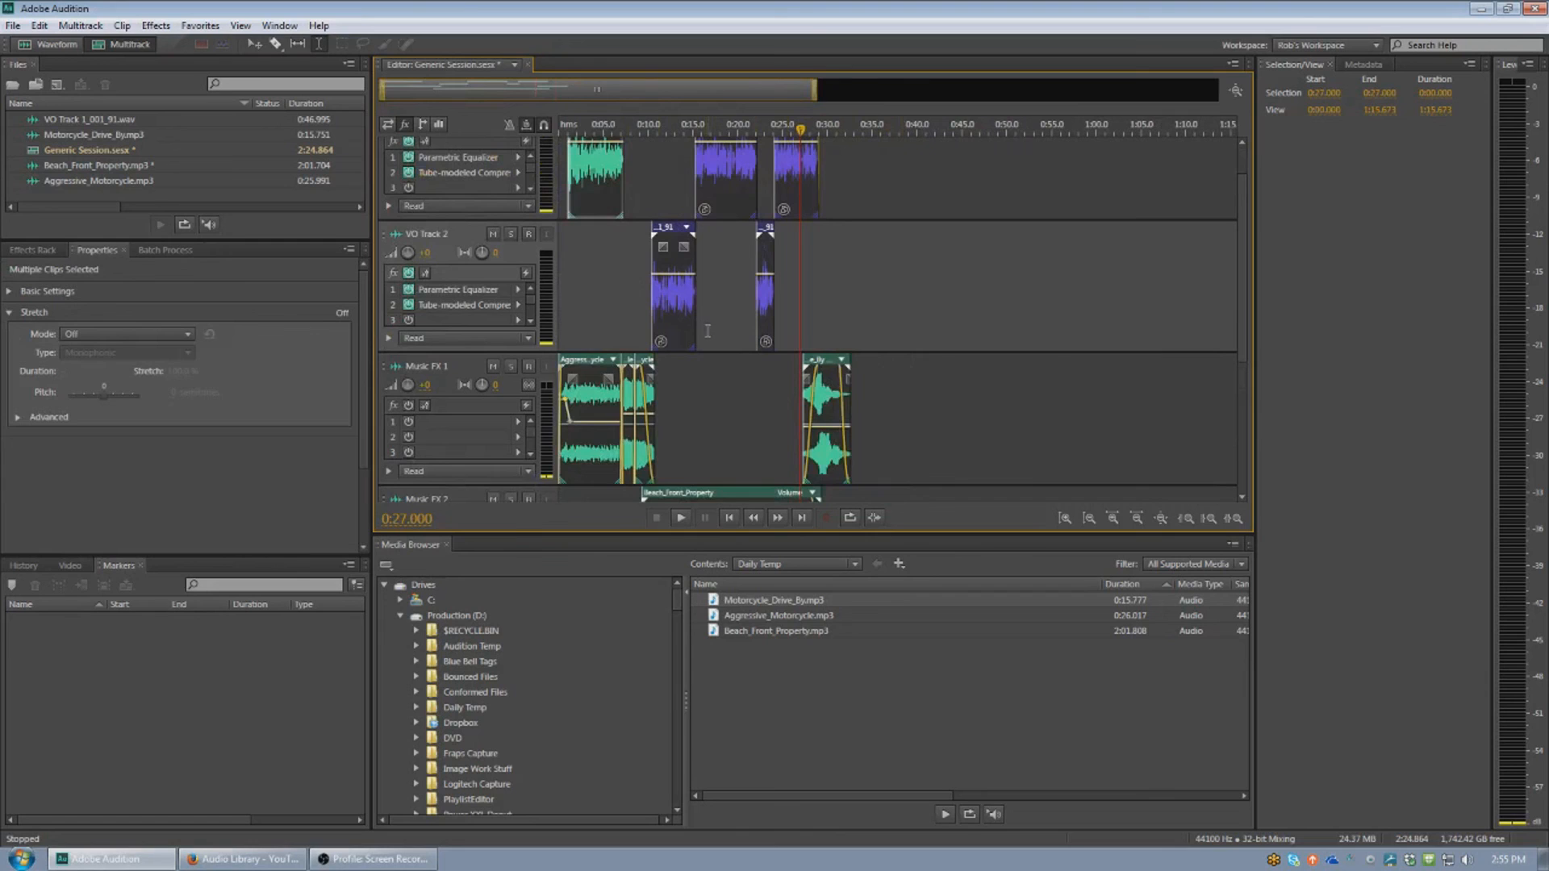
pyautogui.click(809, 323)
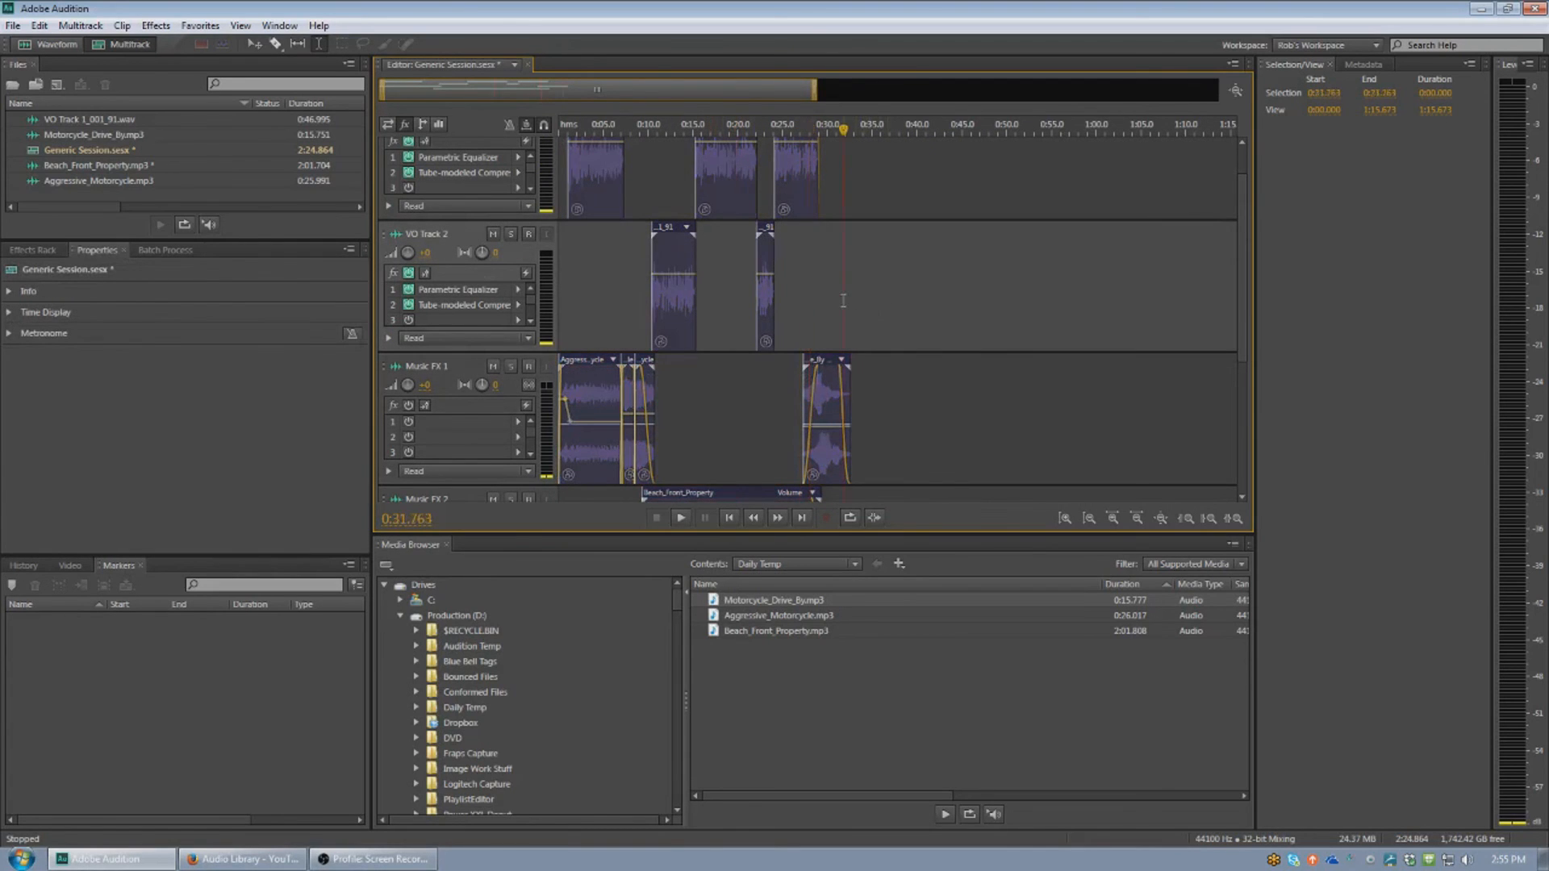
pyautogui.scroll(6, 843, 300)
pyautogui.moveTo(927, 375); pyautogui.dragTo(854, 380)
pyautogui.click(776, 287)
pyautogui.click(760, 329)
# Step: Look over the stretched clips along the timeline and play the spot from the beginning
pyautogui.scroll(-2, 760, 328)
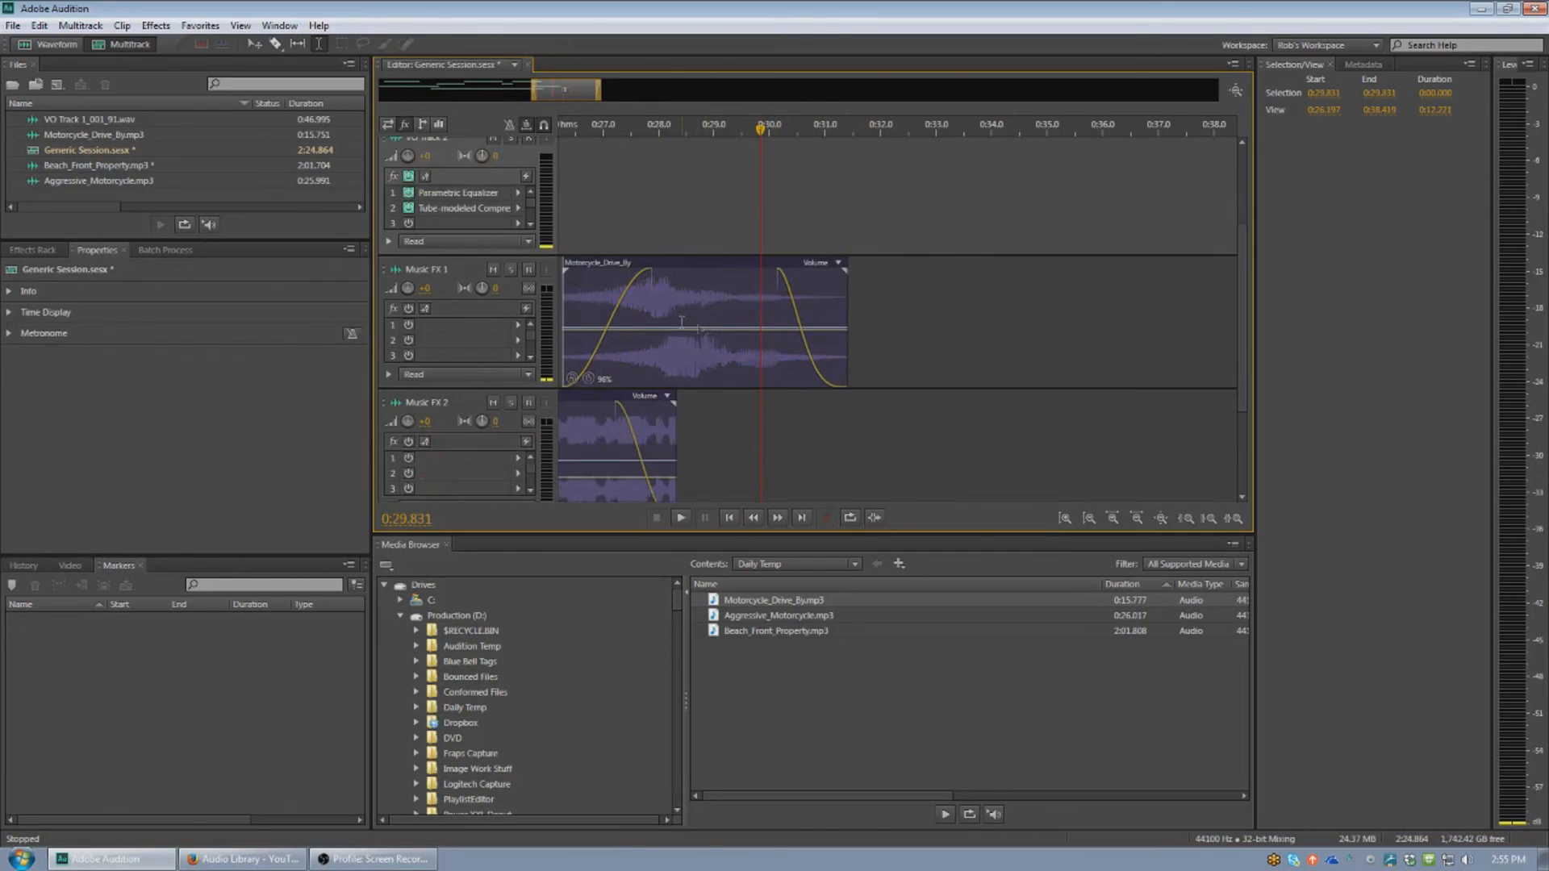
pyautogui.scroll(3, 626, 302)
pyautogui.scroll(-7, 615, 321)
pyautogui.scroll(5, 577, 343)
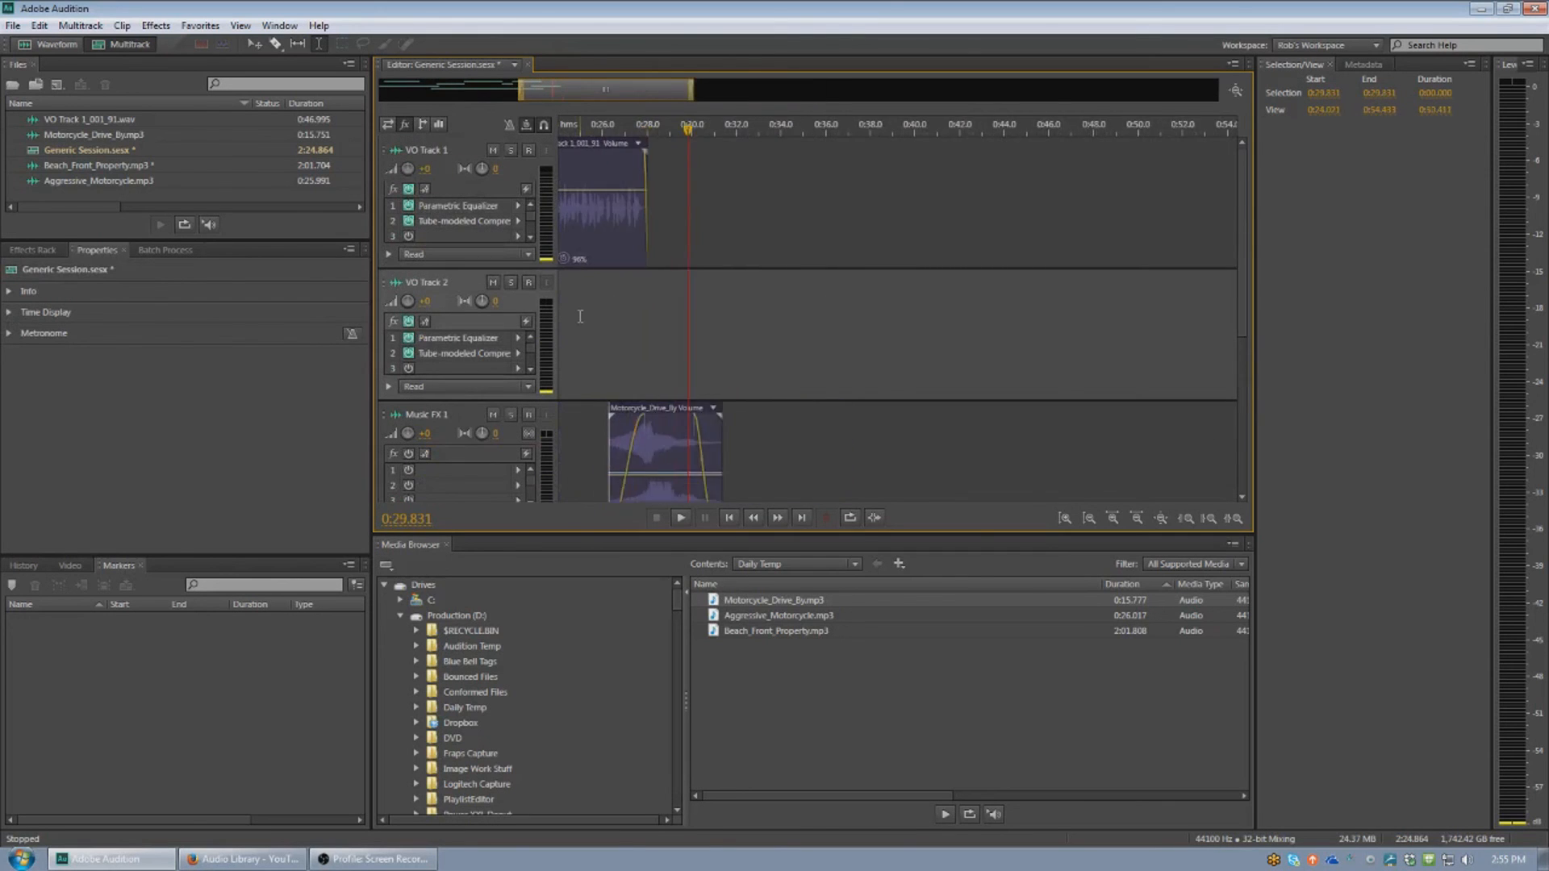
pyautogui.moveTo(575, 96); pyautogui.dragTo(442, 95)
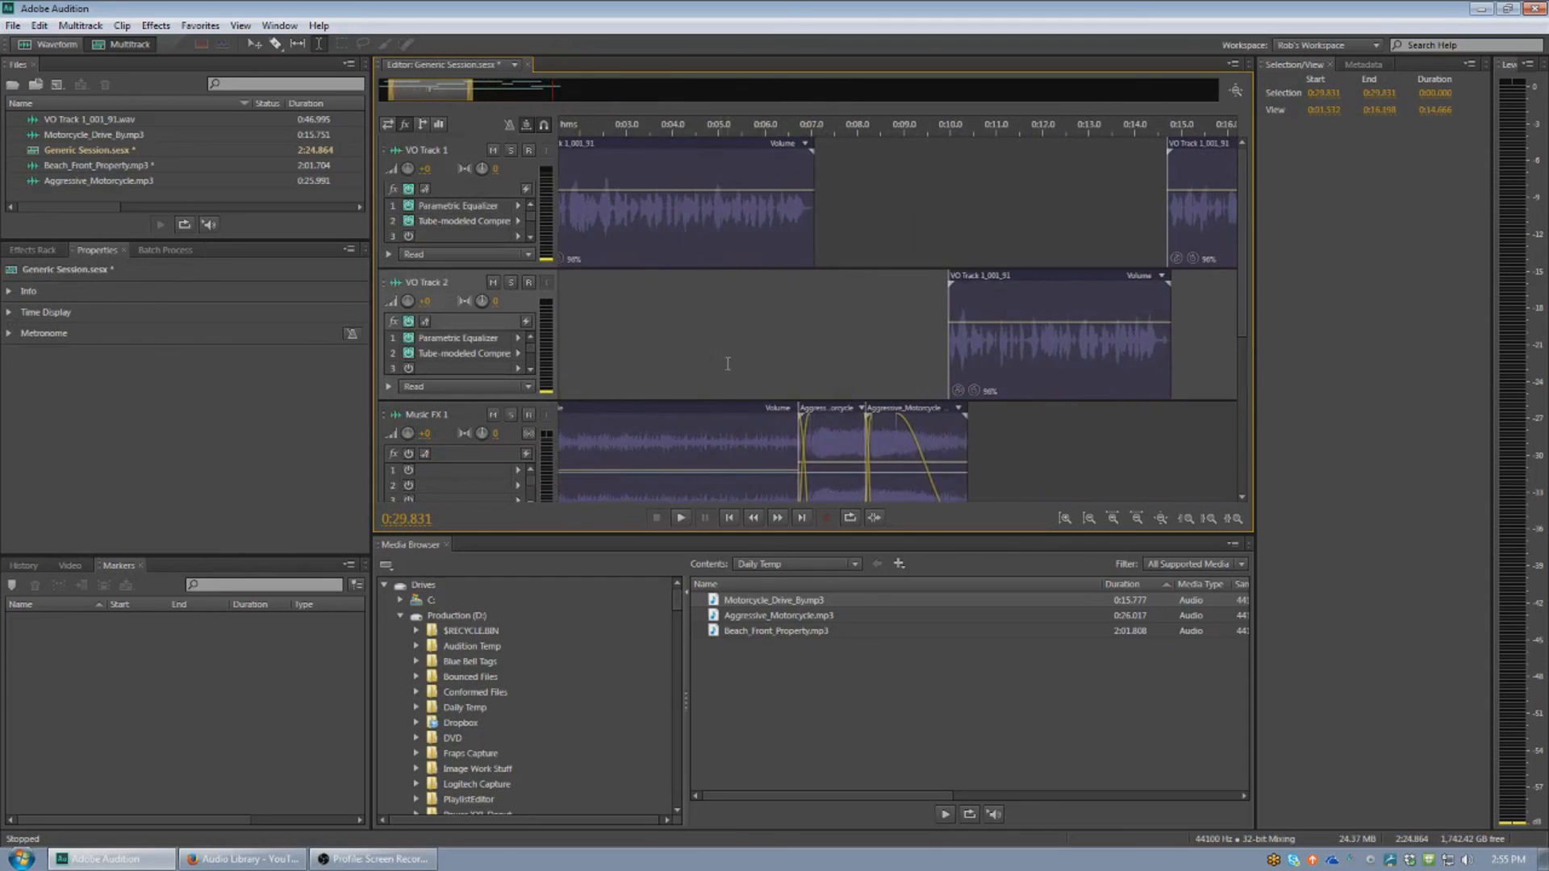
pyautogui.scroll(-2, 730, 369)
pyautogui.press('Home')
pyautogui.press('space')
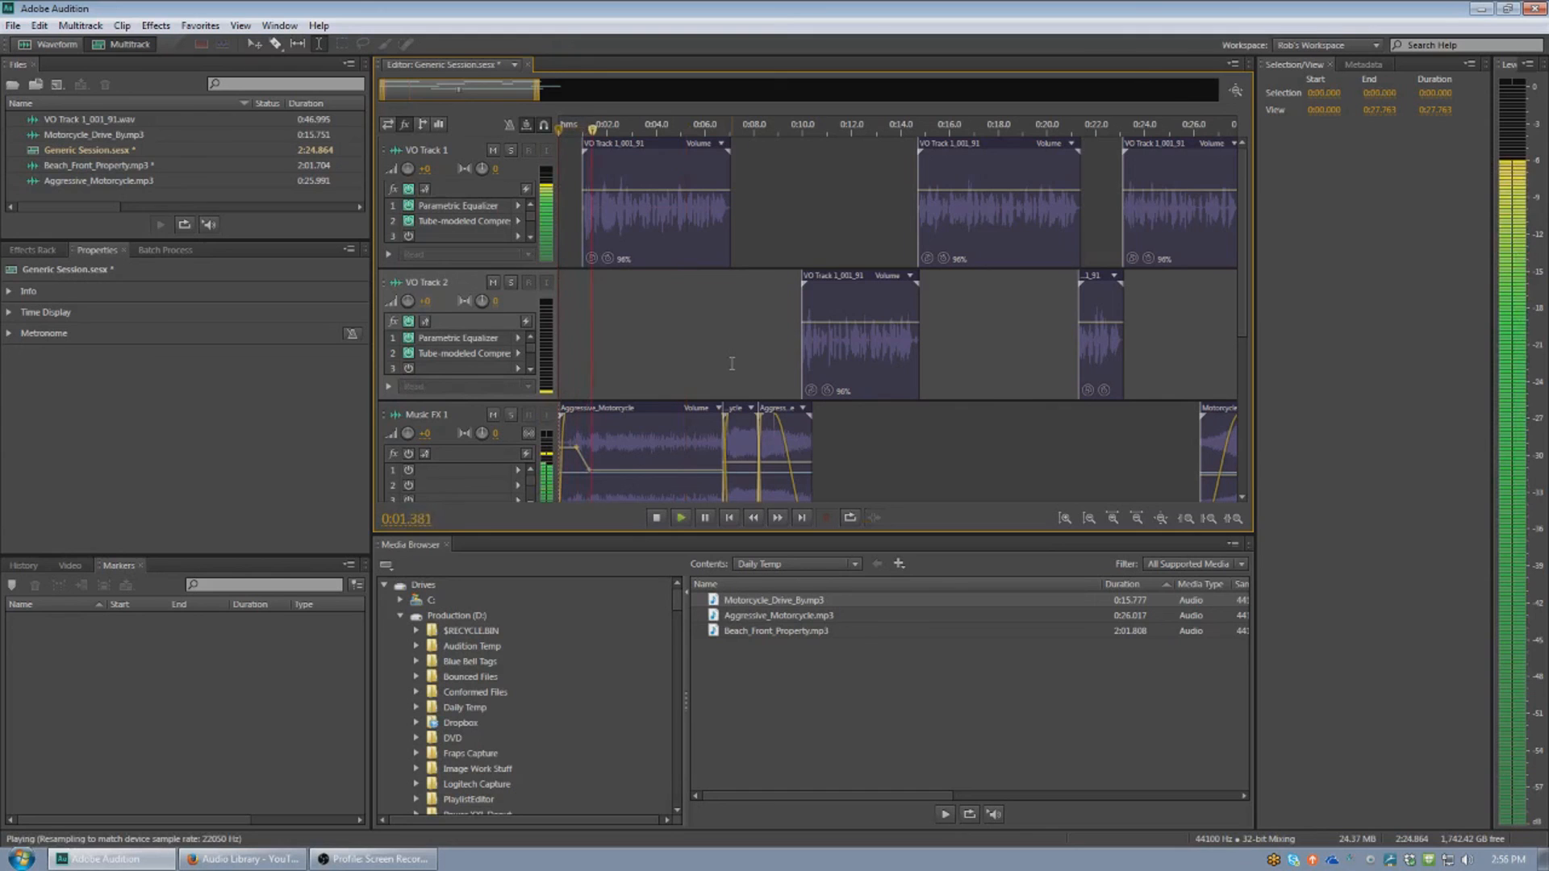